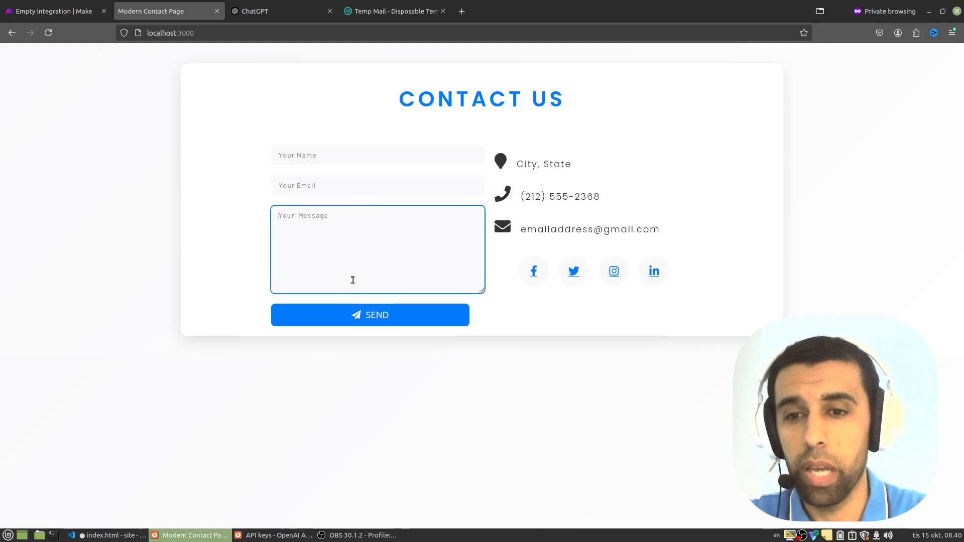
Switch from the Firefox contact page to index.html in VS Code
left_click(108, 535)
Inspect the form's opening tag and the three input groups (lines 19–27) in index.html
left_click(599, 169)
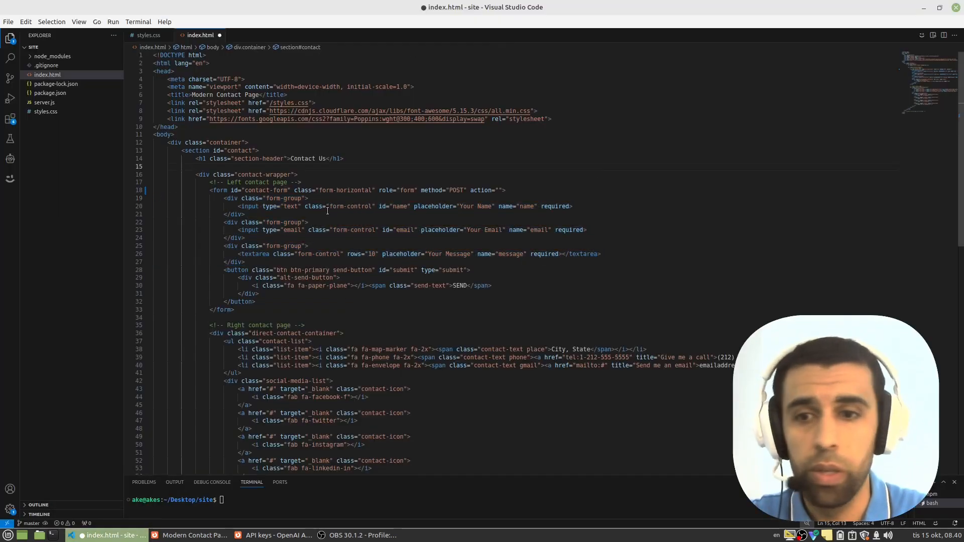
scroll(221, 273, "down", 2)
scroll(221, 272, "up", 2)
left_click_drag(236, 310, 132, 188)
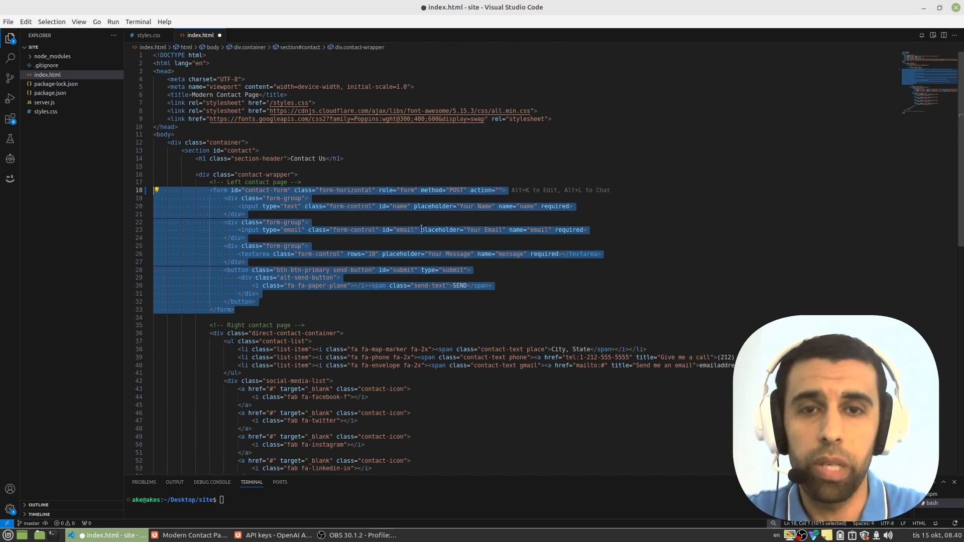
left_click(380, 198)
left_click(388, 190)
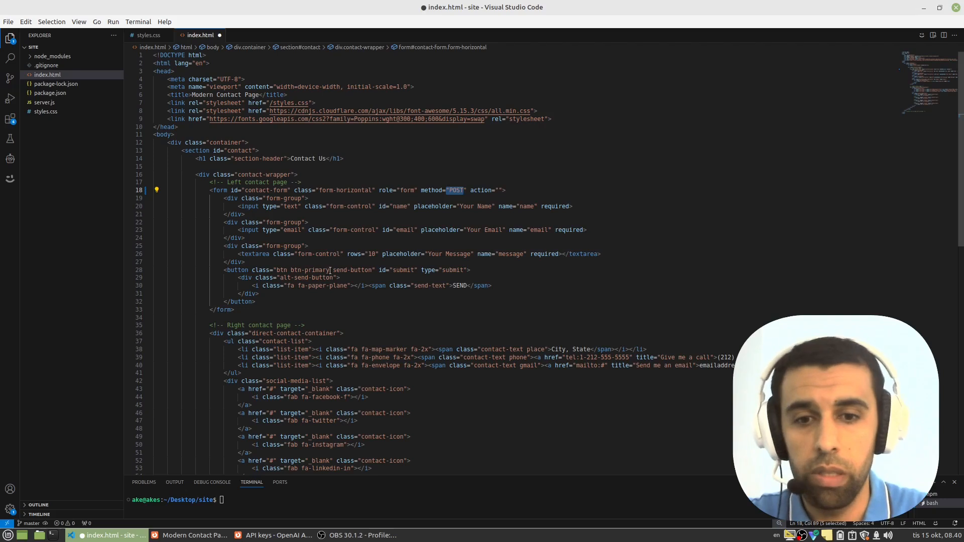
left_click_drag(268, 262, 185, 210)
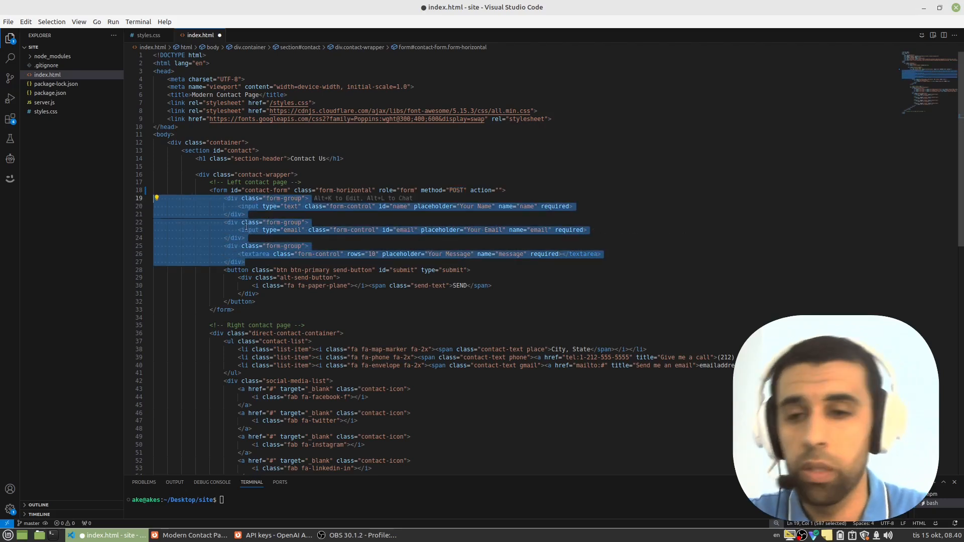
left_click(296, 213)
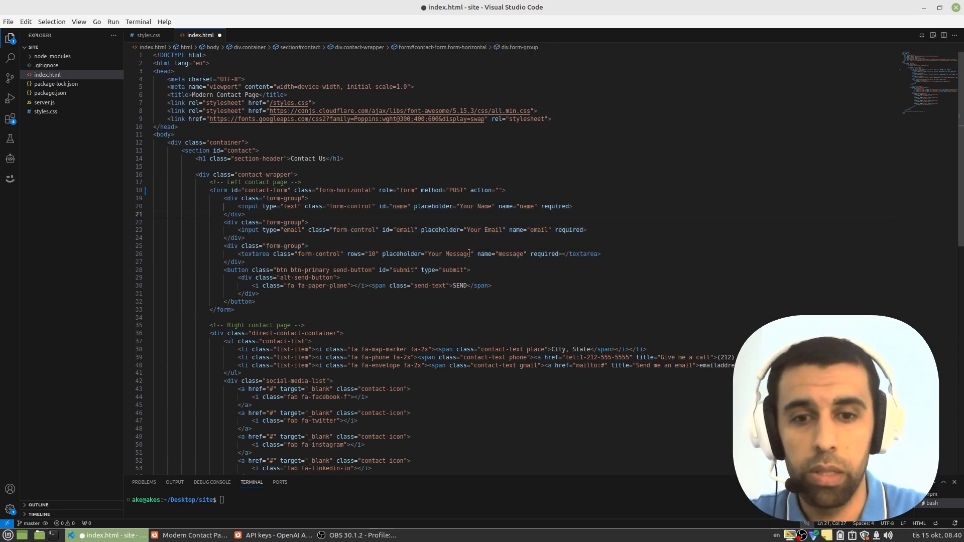
Compare with the contact page, select the send button element (lines 28–32), and return to Firefox
key("alt+Tab")
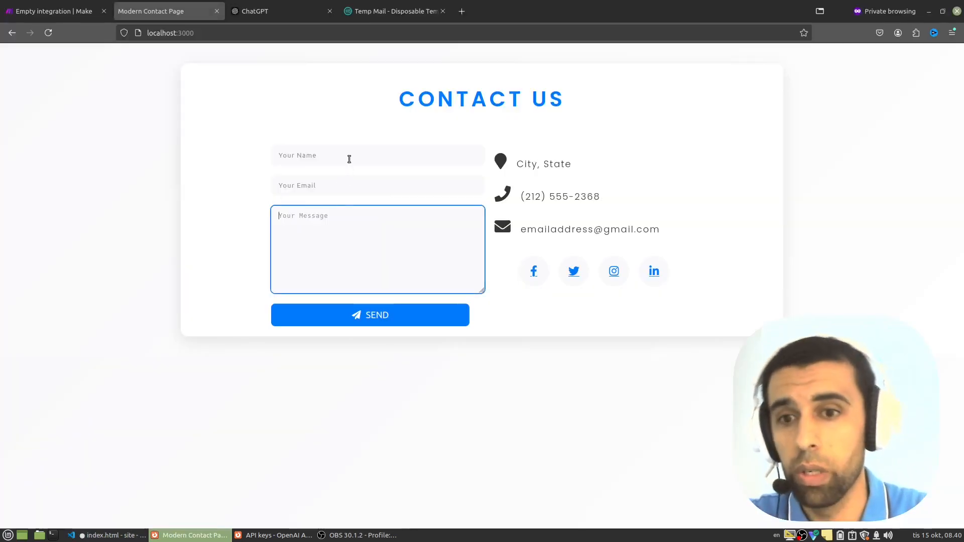
key("alt+Tab")
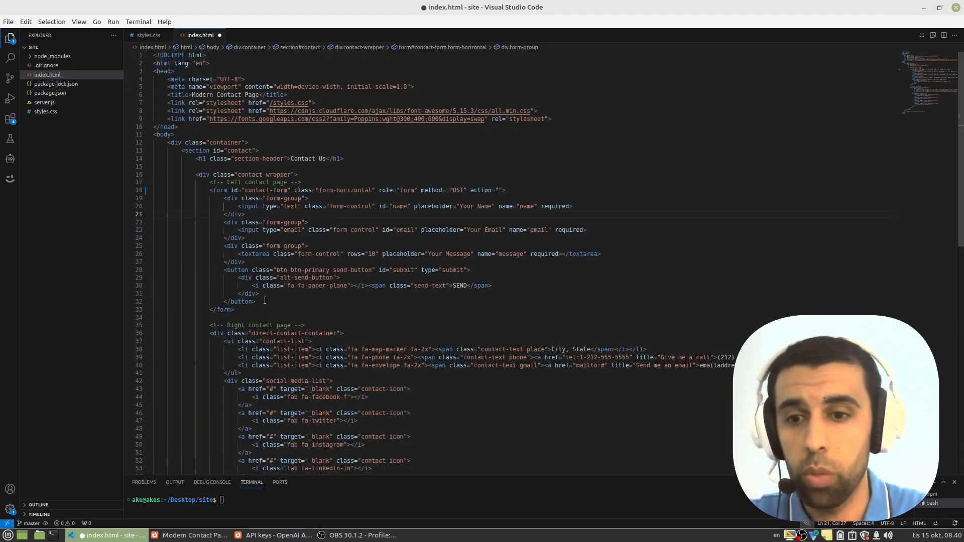
left_click_drag(271, 301, 165, 270)
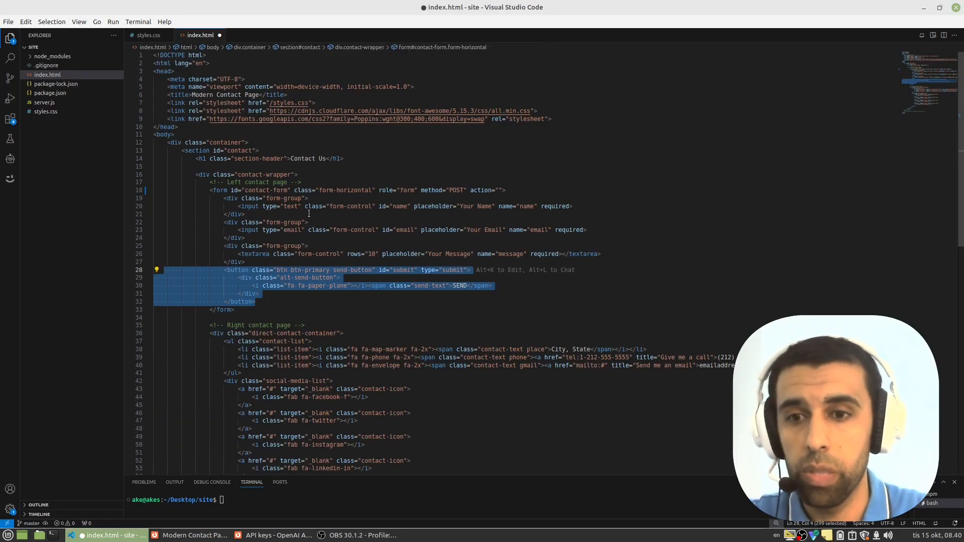
key("alt+Tab")
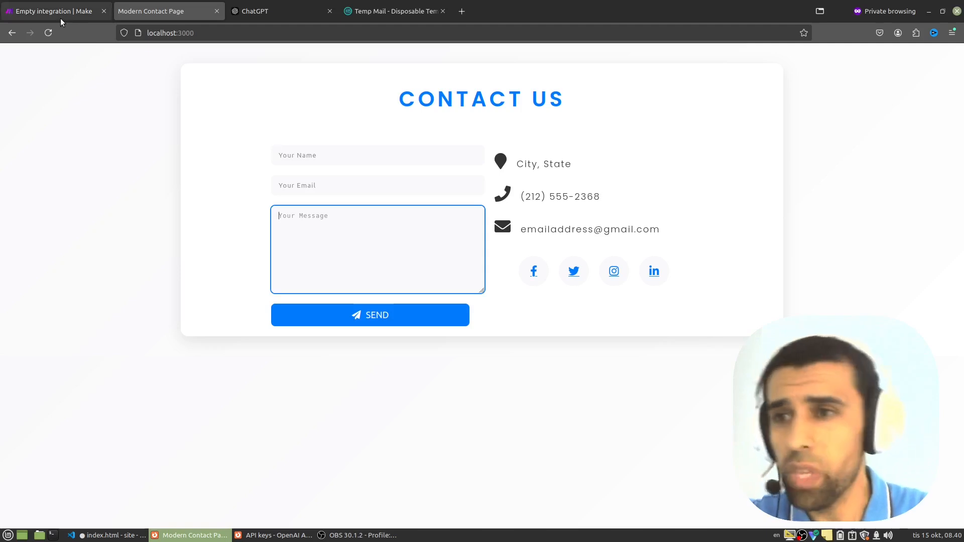
Add a Webhooks Custom webhook trigger as the scenario's first module
left_click(59, 14)
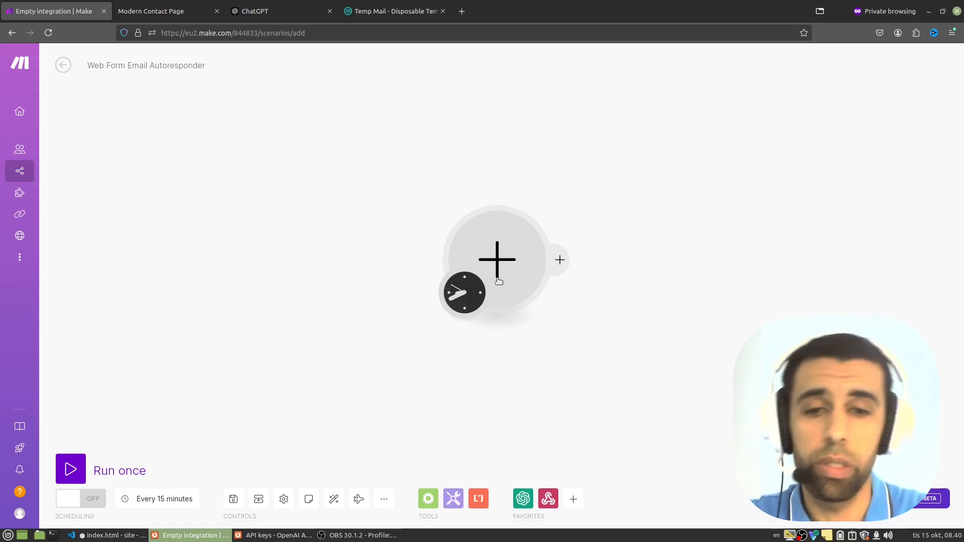
left_click(508, 249)
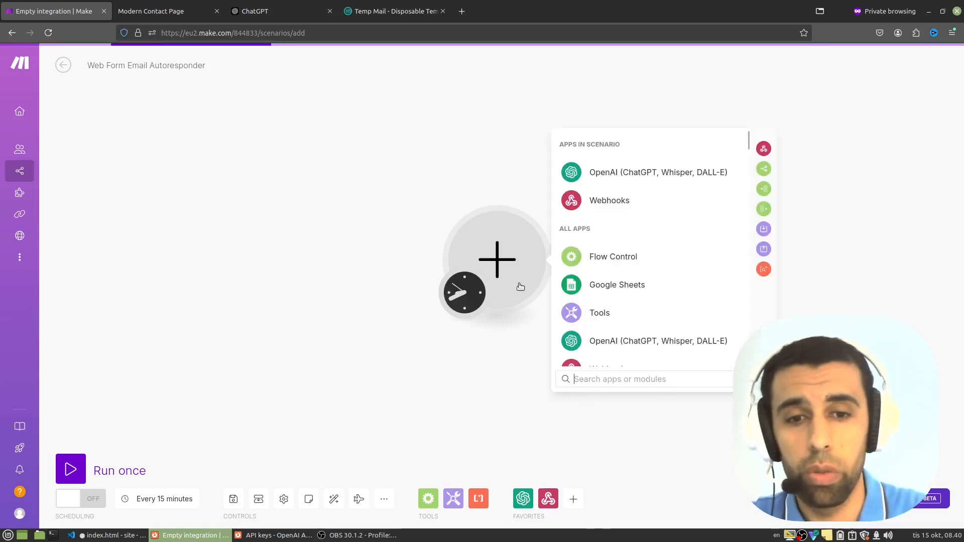
left_click(626, 201)
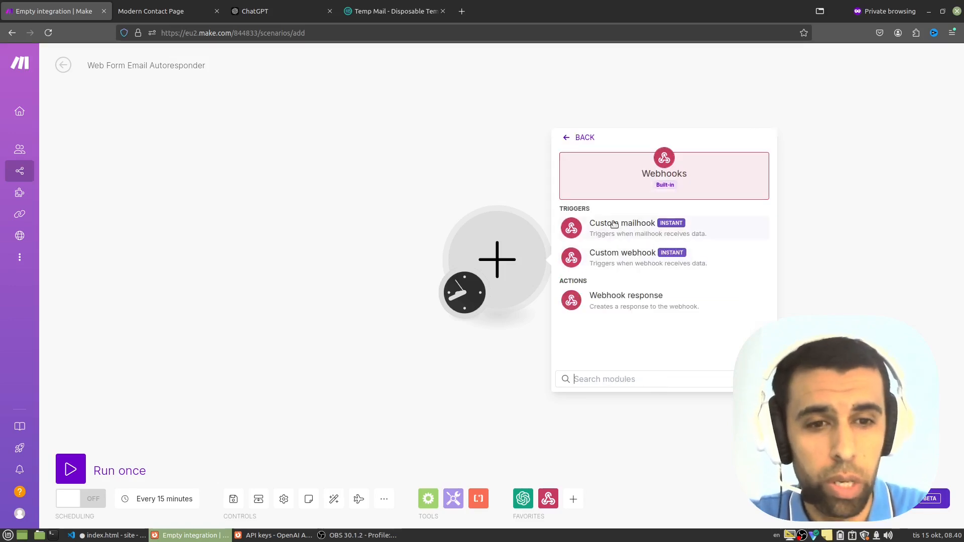
left_click(626, 254)
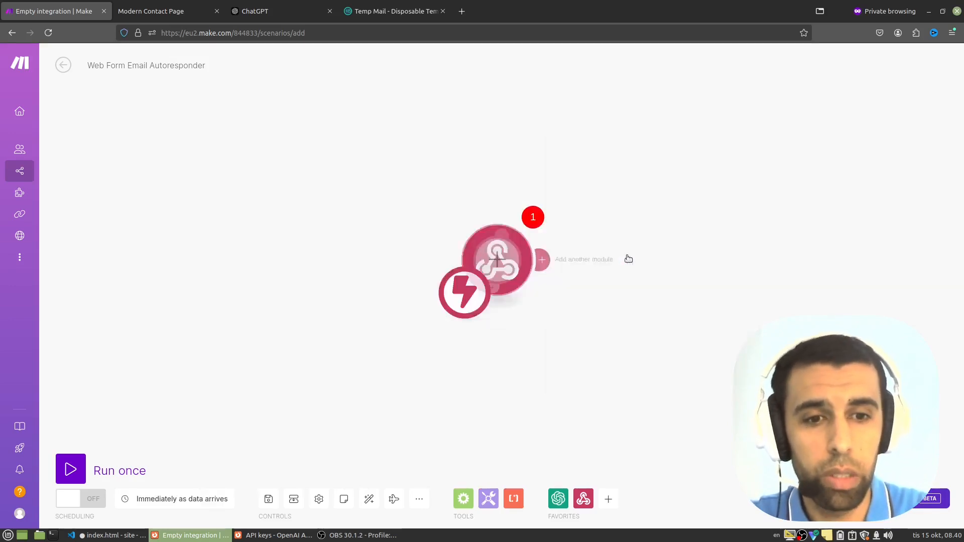
Create and save a webhook named 'form-webhook' and copy its address
left_click(647, 257)
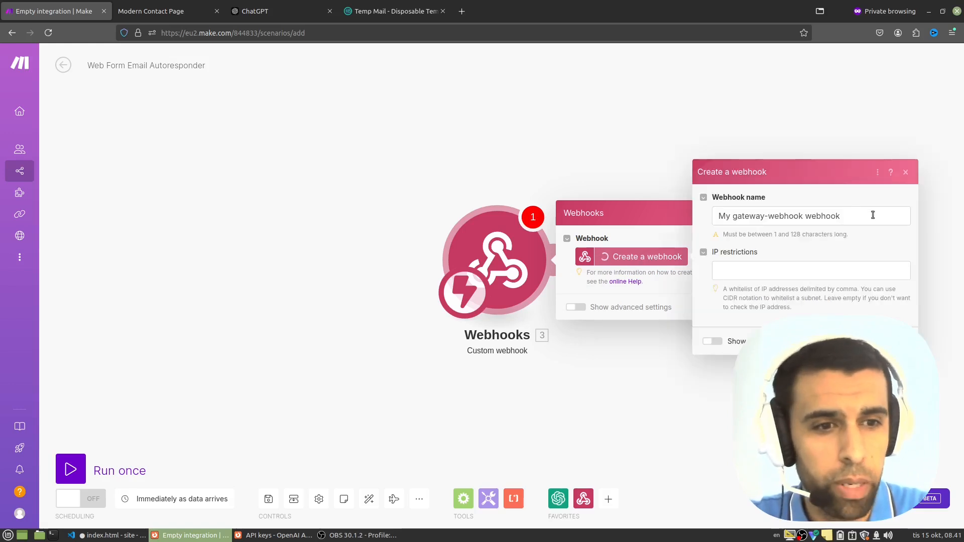
double_click(866, 216)
key("ctrl+a")
type("form")
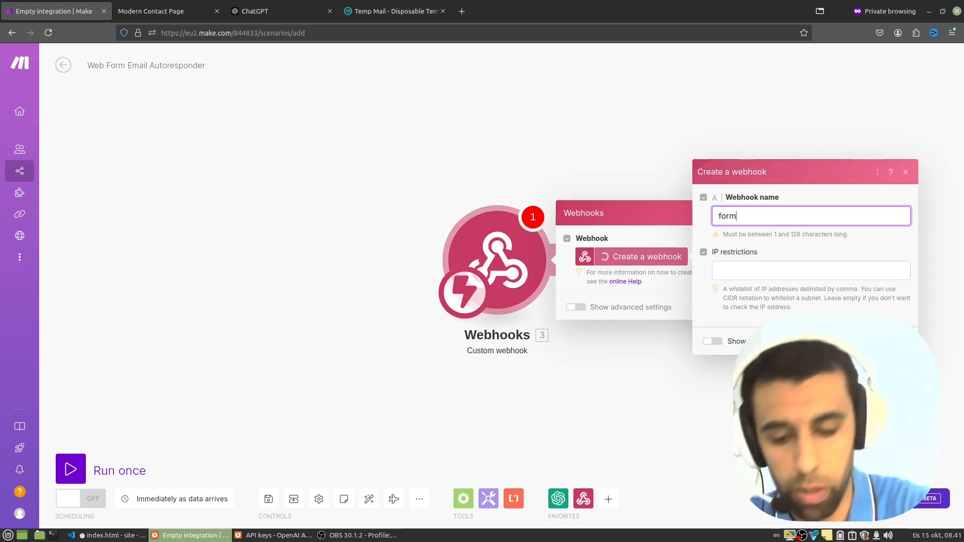
type("-webhook")
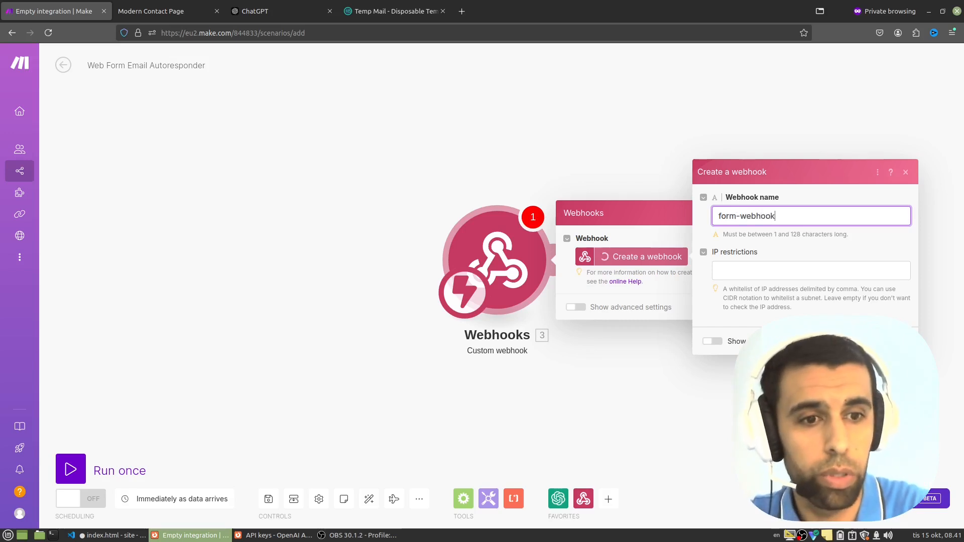
left_click(719, 331)
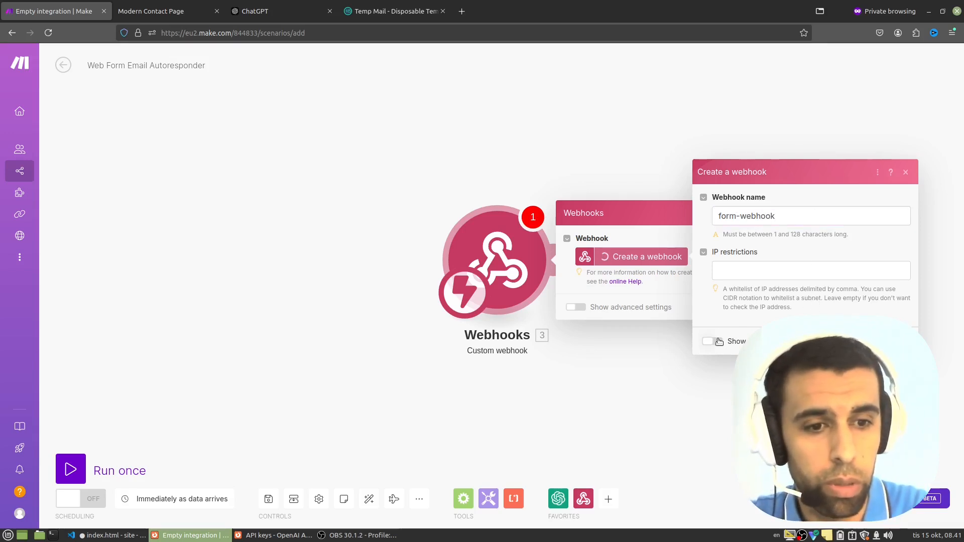
left_click(896, 342)
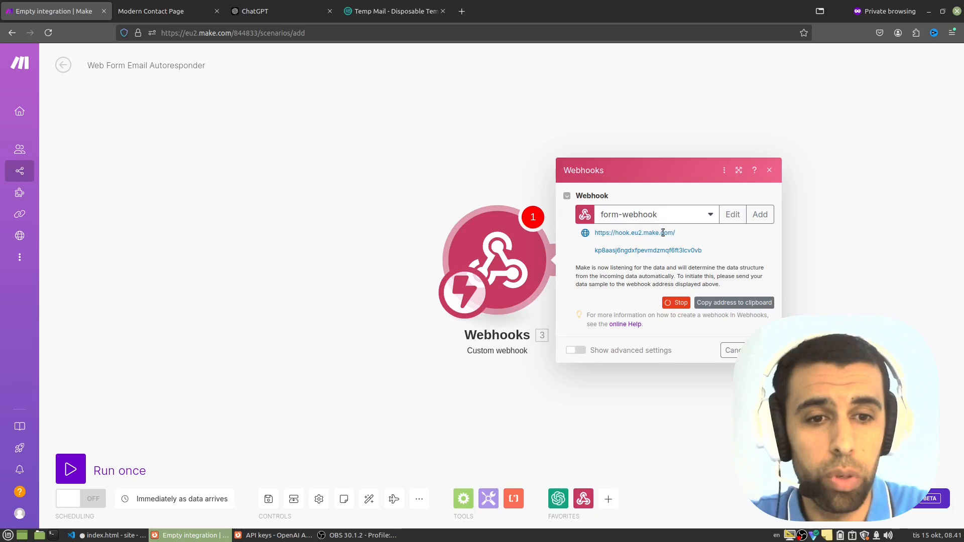
left_click(729, 305)
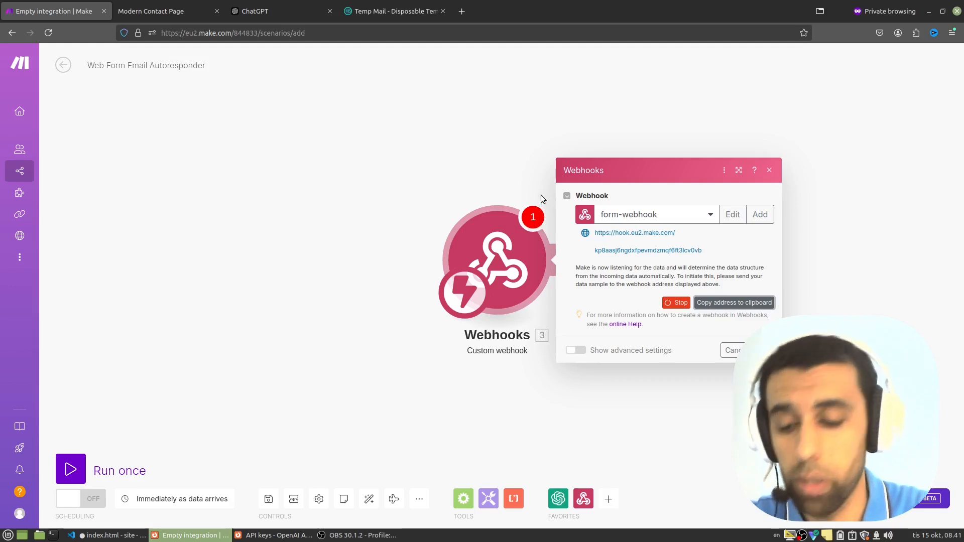
left_click(166, 11)
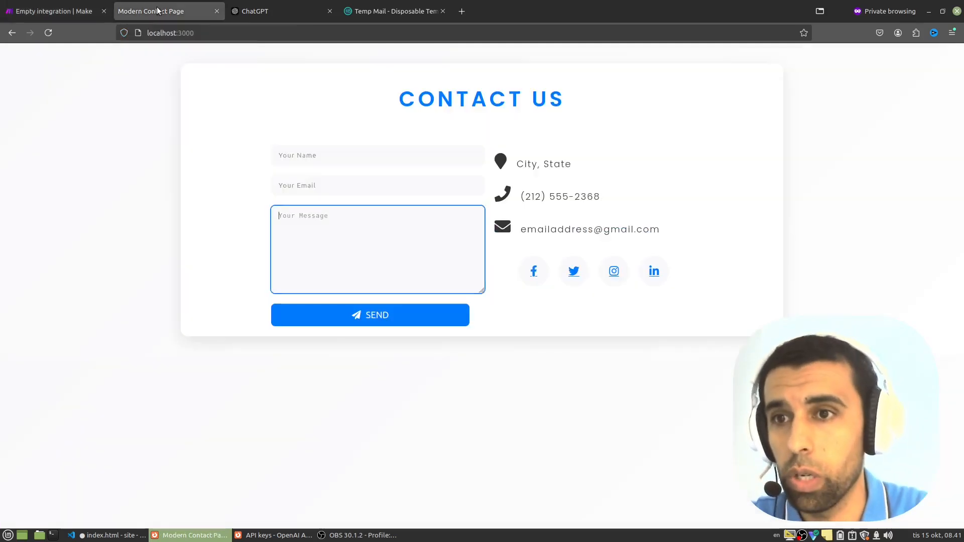
Paste the webhook URL into the form's empty action attribute in index.html and save the file
left_click(355, 157)
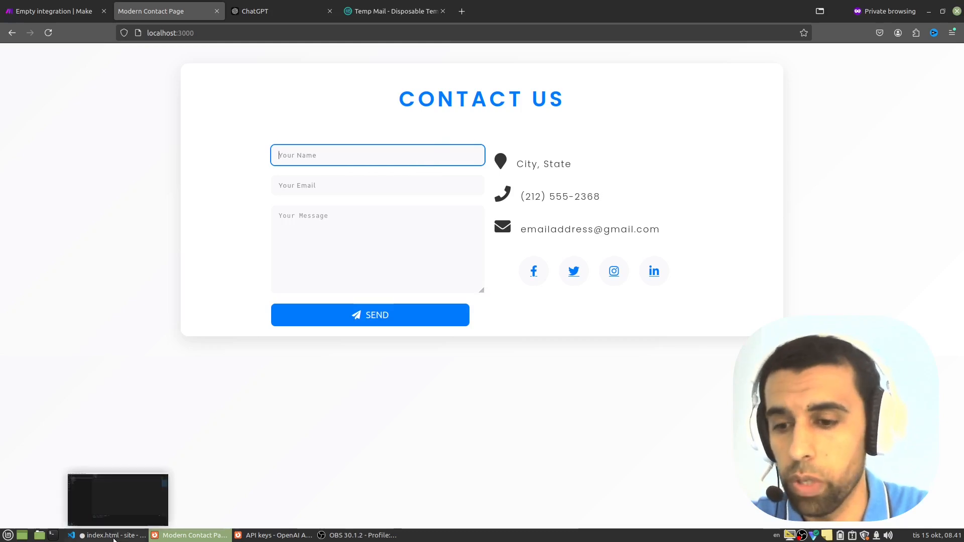
left_click(150, 511)
key("Right")
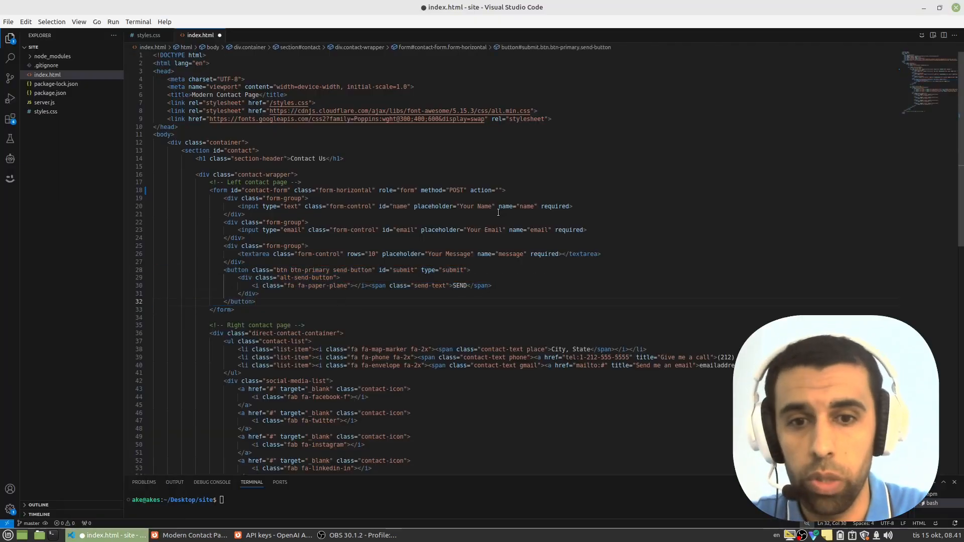
left_click(500, 190)
right_click(499, 190)
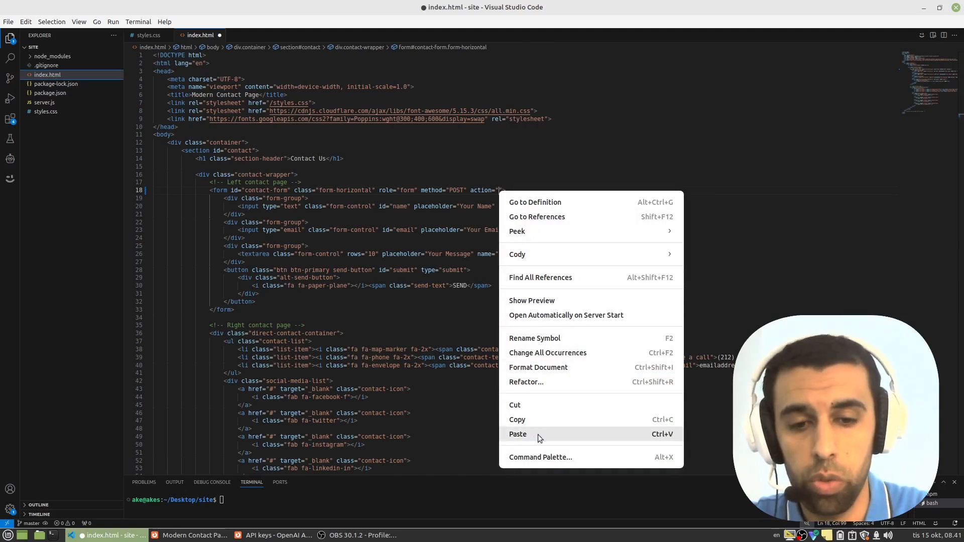
left_click(518, 435)
key("ctrl+s")
key("alt+Tab")
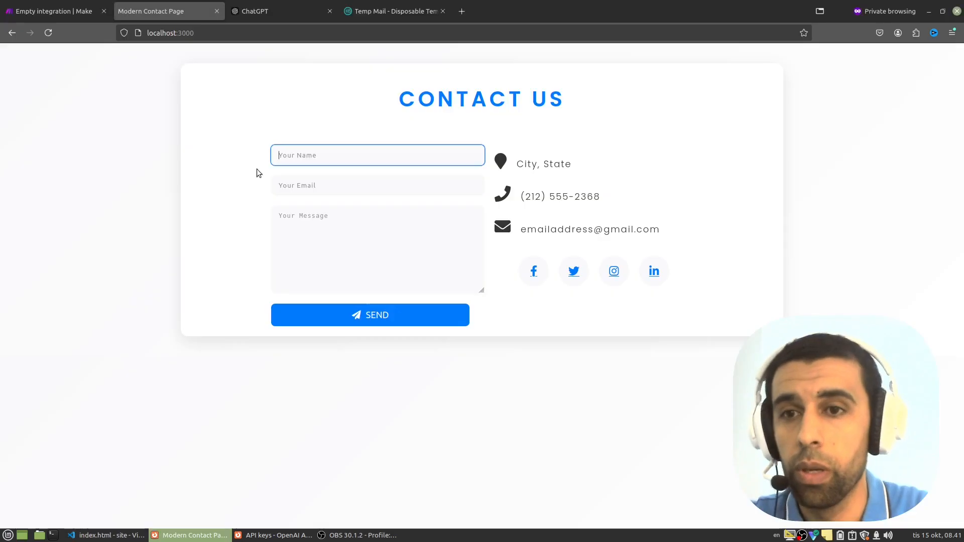
Reload the contact page and fill in a name and the Temp Mail address as the email
left_click(48, 33)
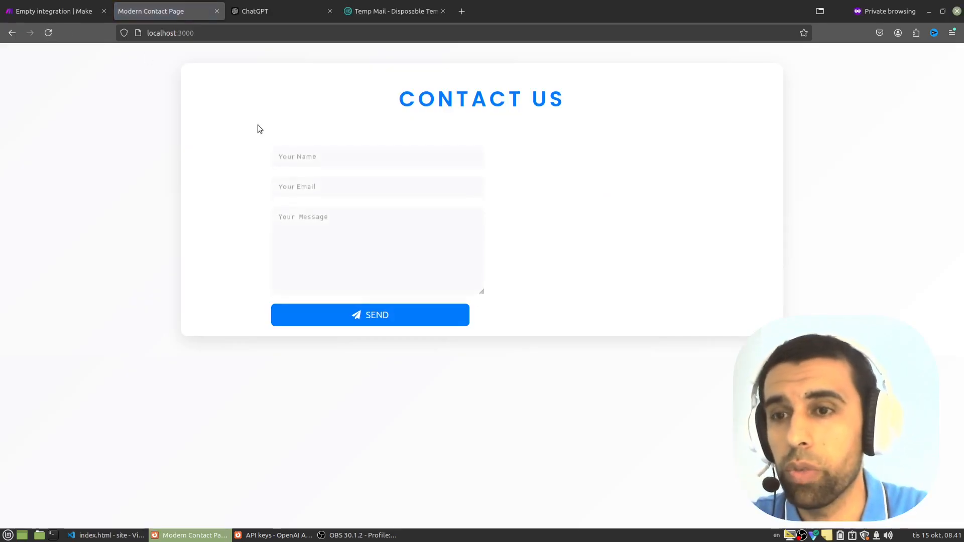
left_click(356, 156)
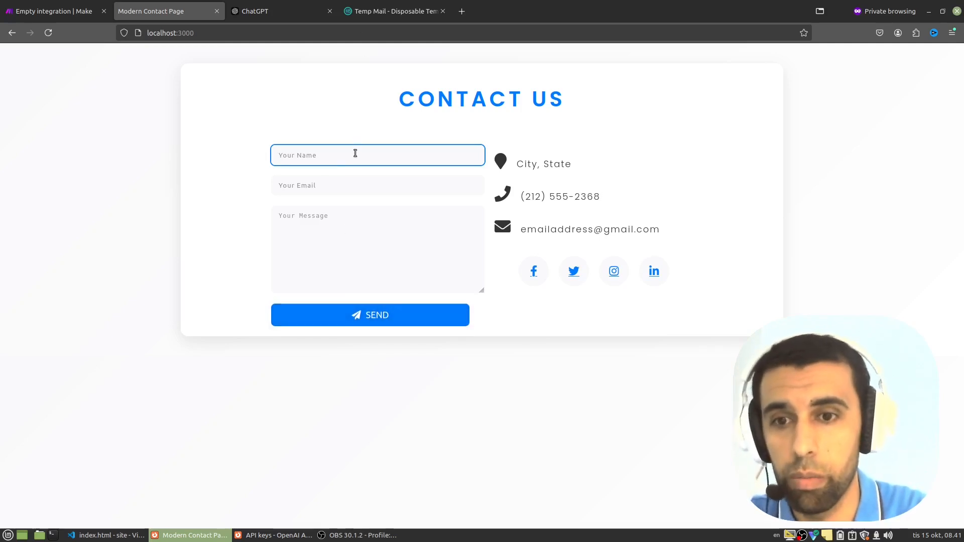
type("Jack")
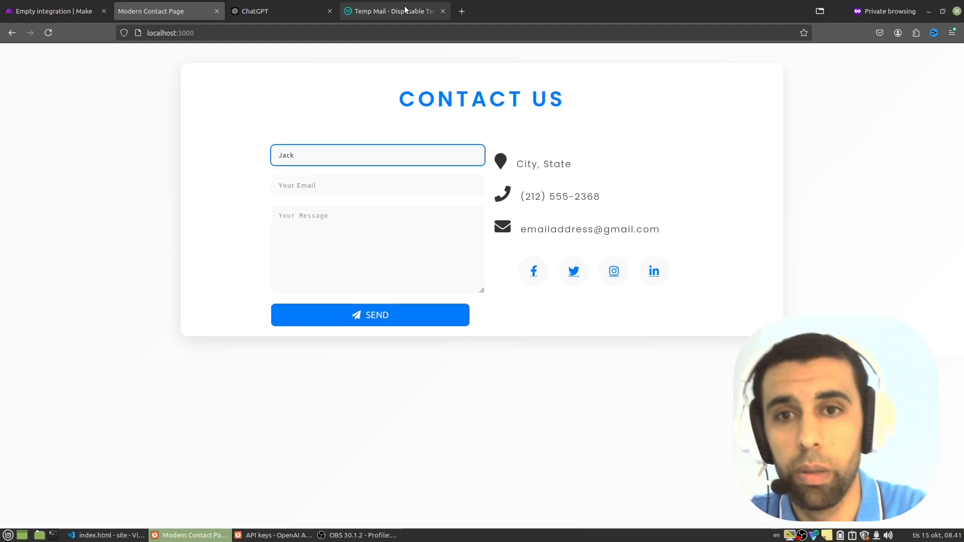
left_click(404, 10)
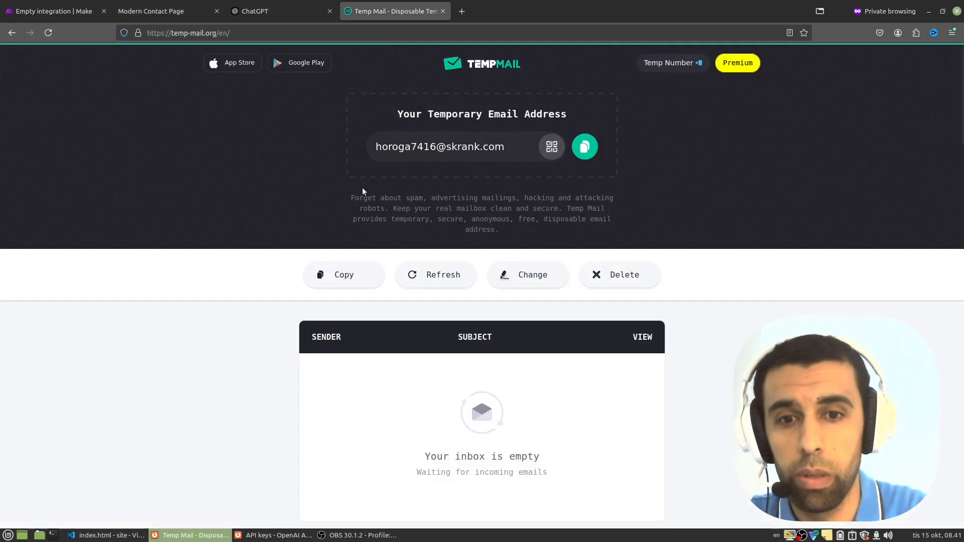
left_click(584, 147)
left_click(151, 12)
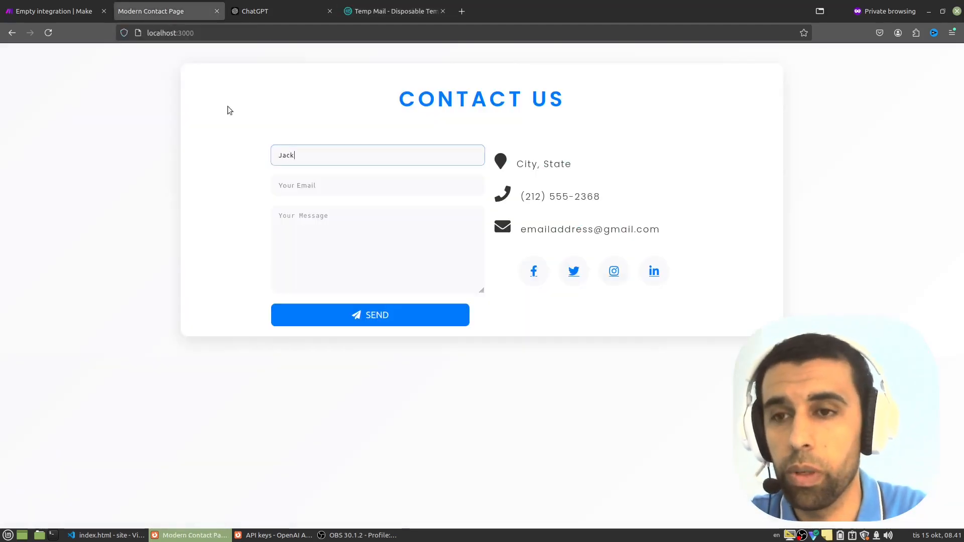
left_click(335, 189)
key("ctrl+v")
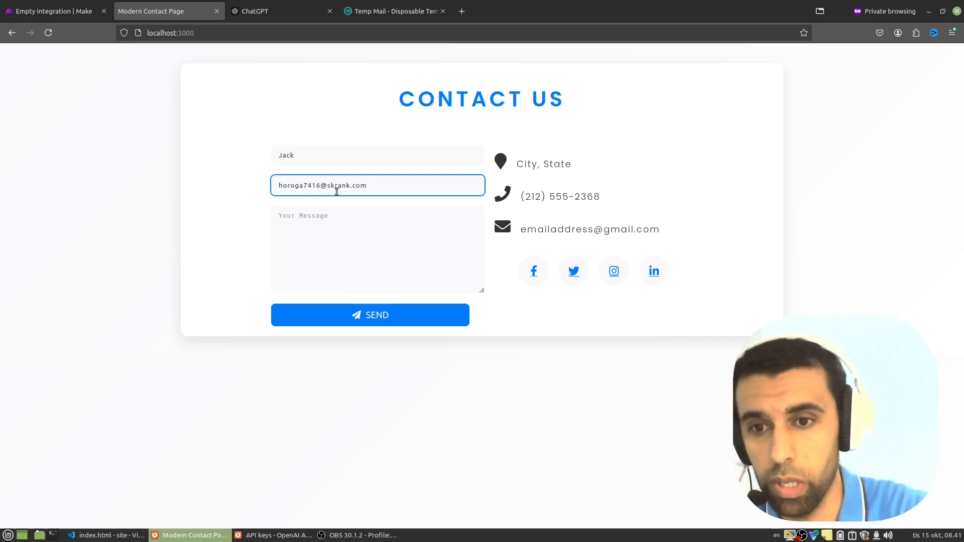
Write the message 'Hi, how much does it cost to build a typical wooden house?' and submit the form
key("Tab")
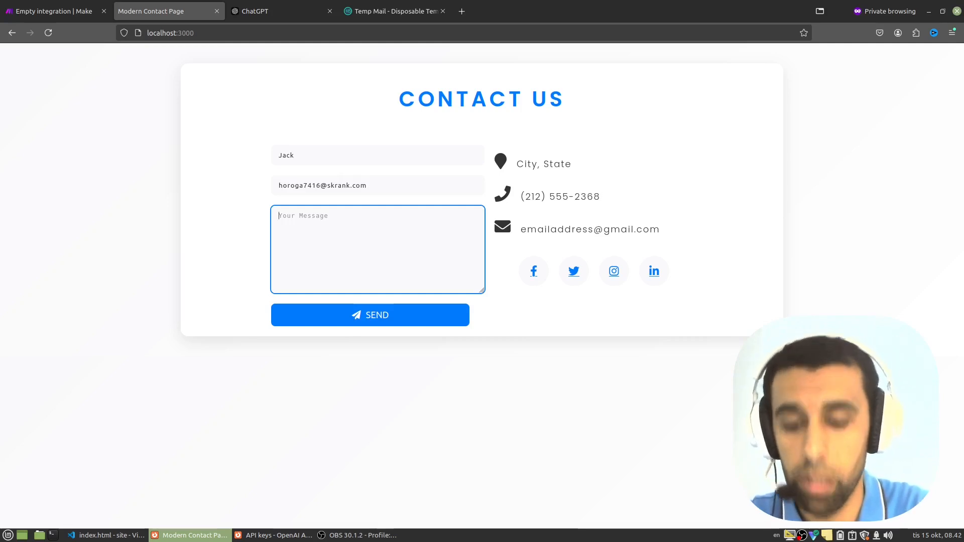
type("Hi,")
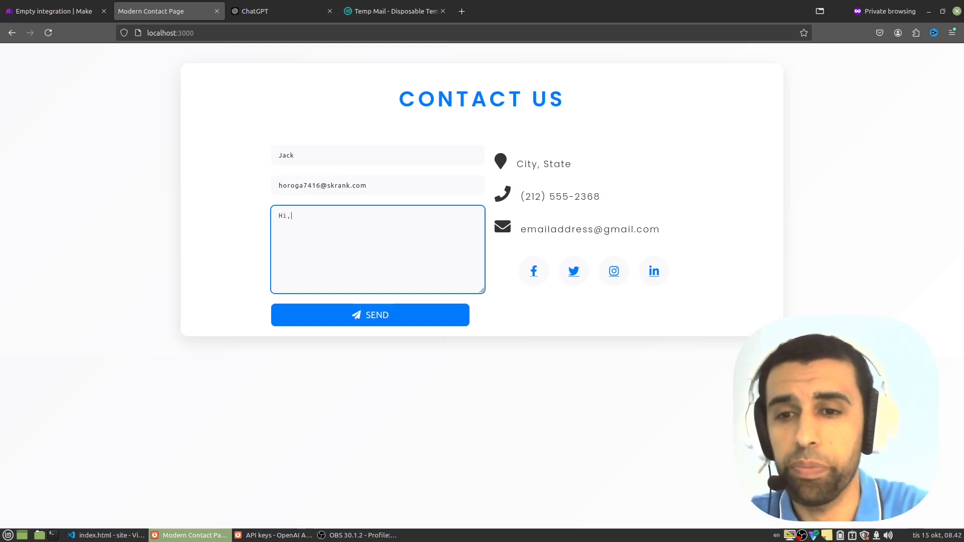
type(" d")
key("BackSpace")
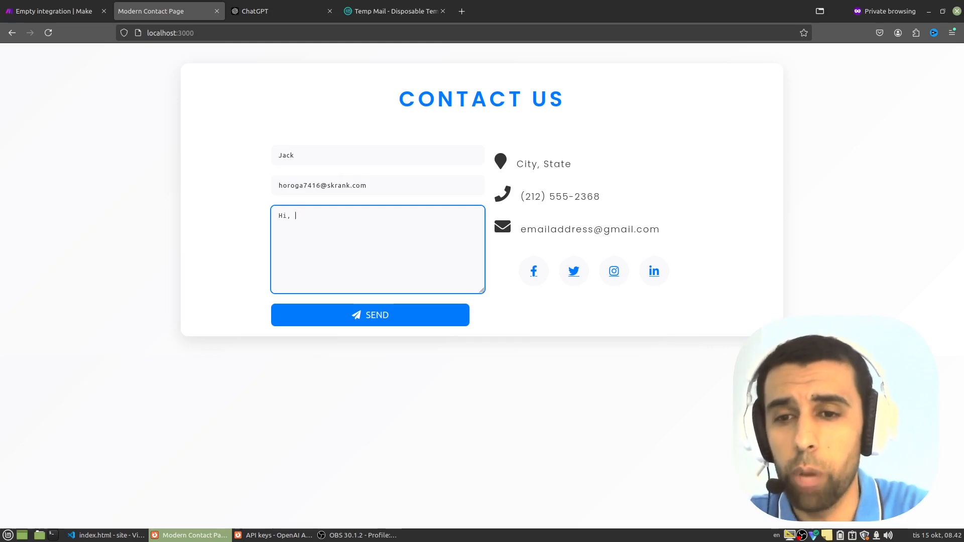
type("how much does it cost to build a ty")
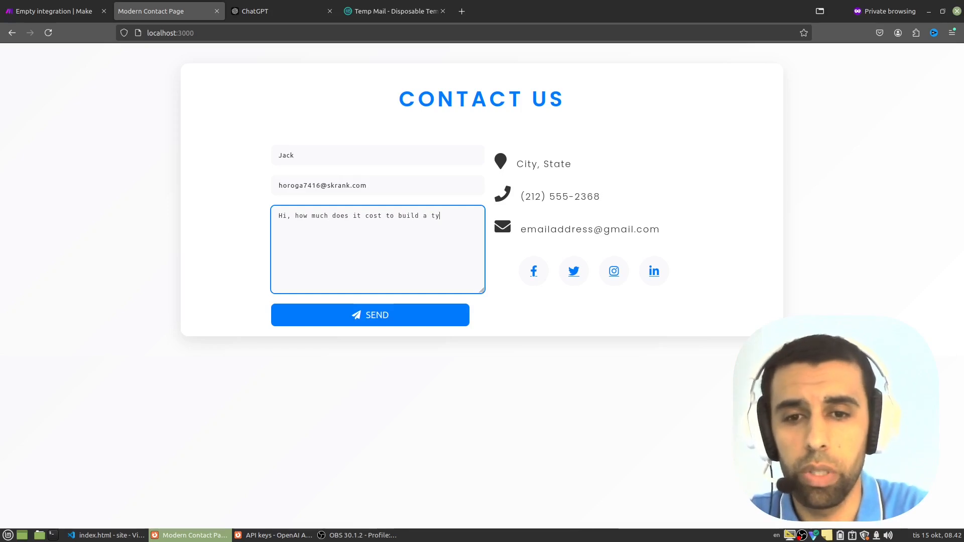
type("pical wooden ho")
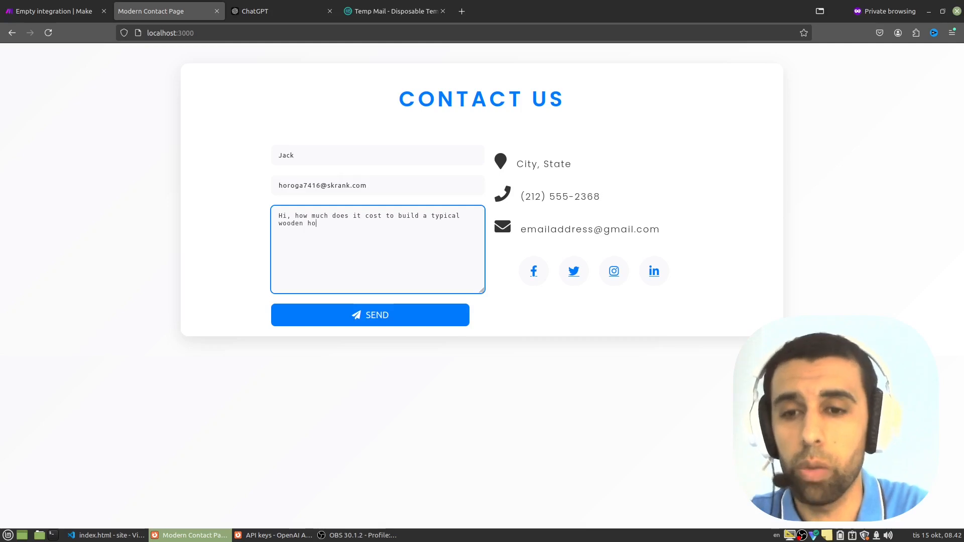
type("use?")
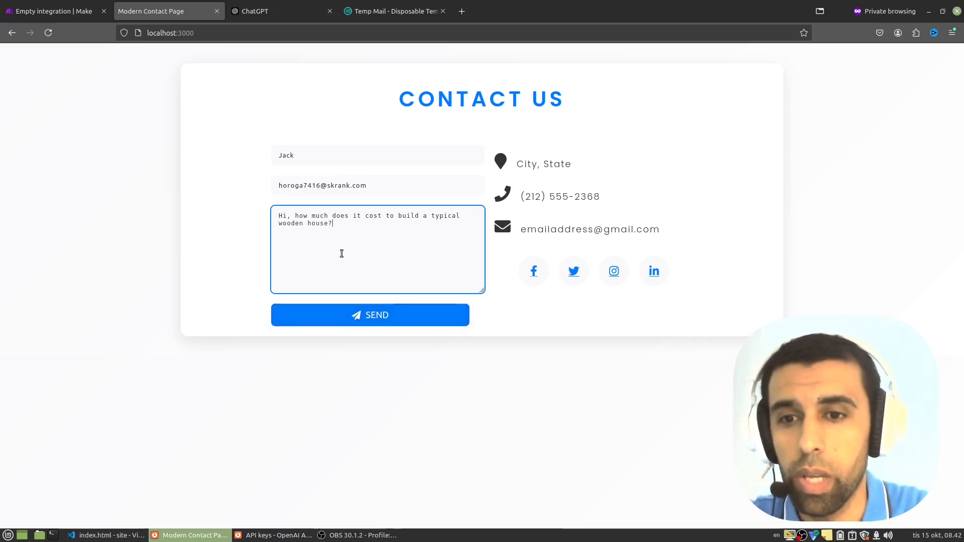
left_click(391, 315)
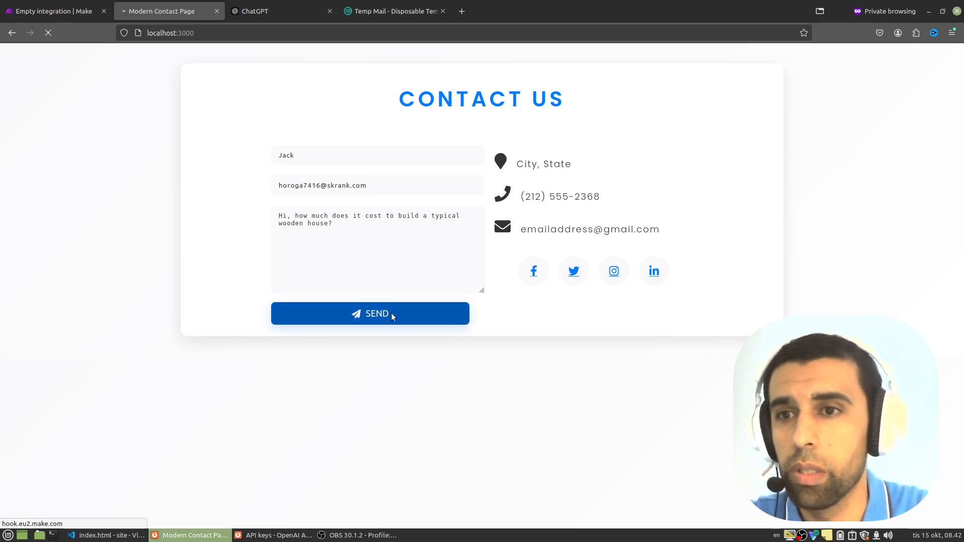
left_click(55, 14)
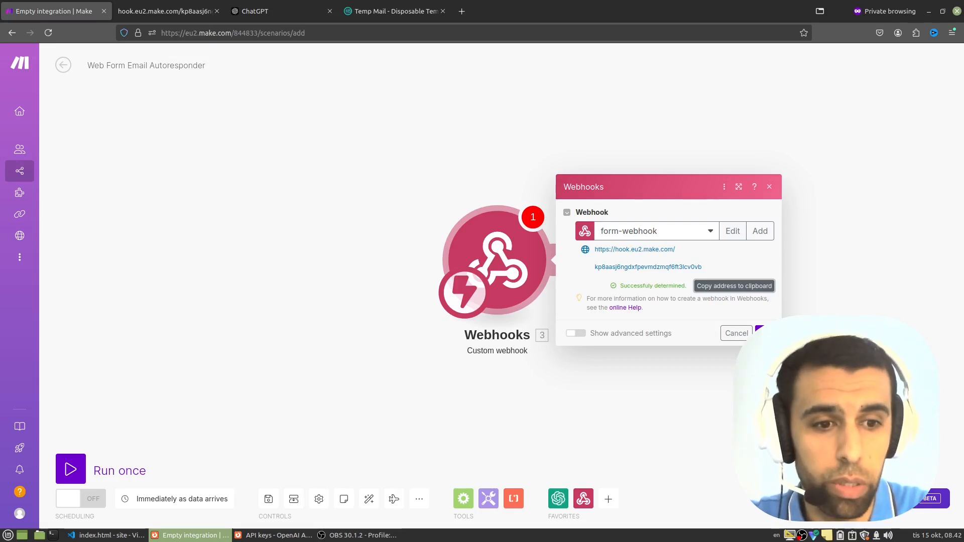
Close the webhook settings with OK and start a Run once test
left_click(763, 333)
left_click(494, 248)
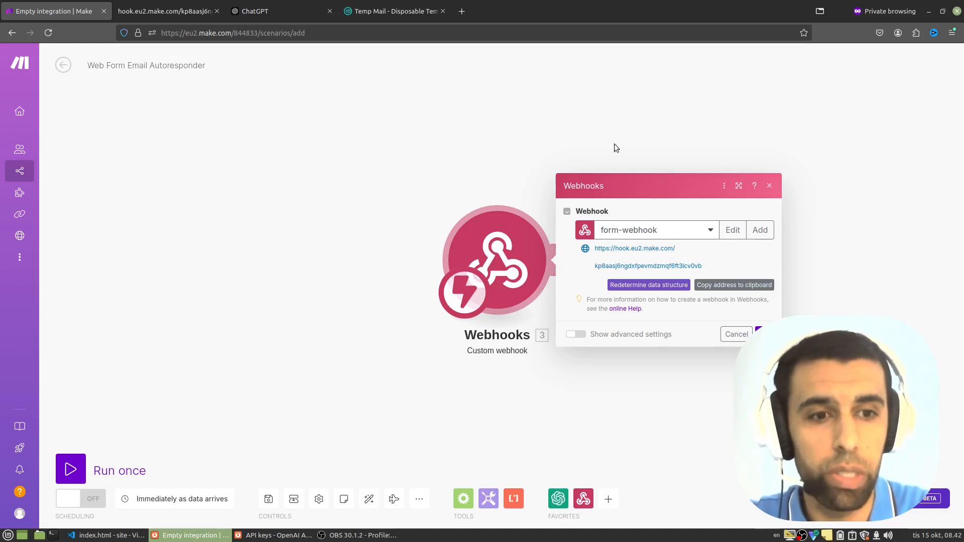
left_click(760, 332)
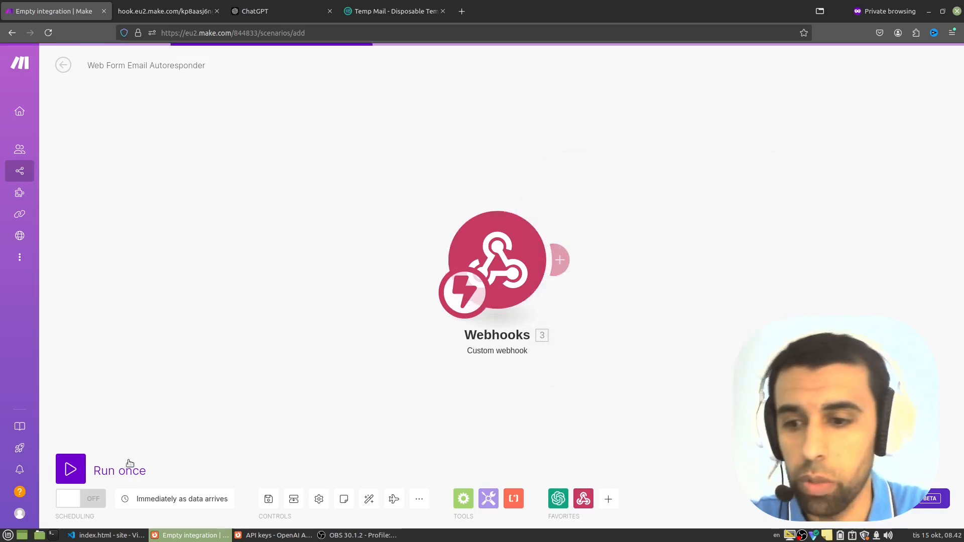
left_click(72, 469)
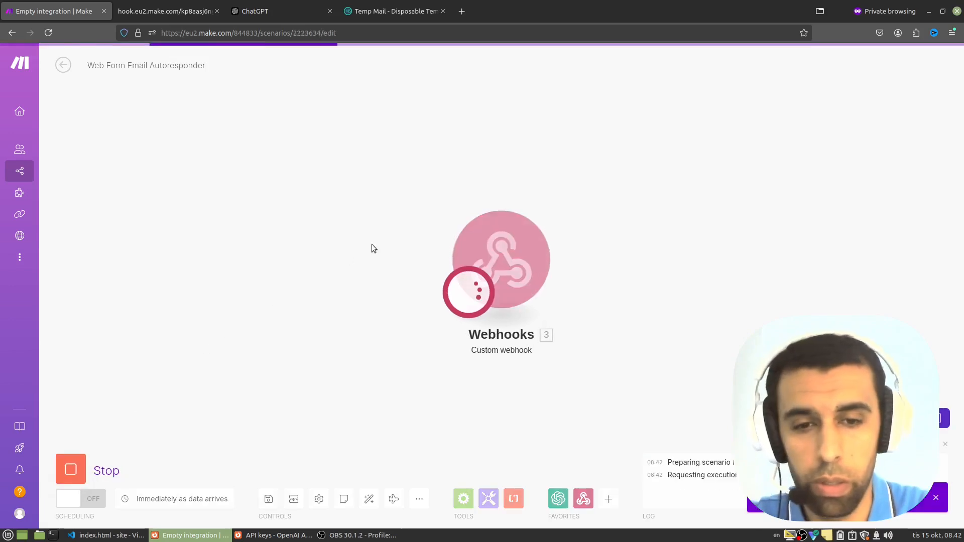
Resubmit the contact form and inspect the received name, email and message in the webhook output
left_click(159, 11)
left_click(11, 33)
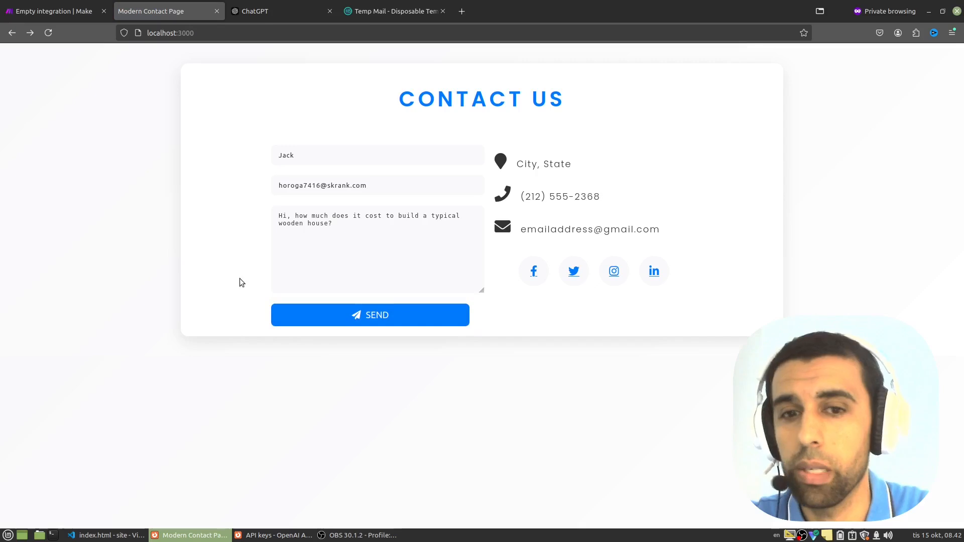
left_click(391, 306)
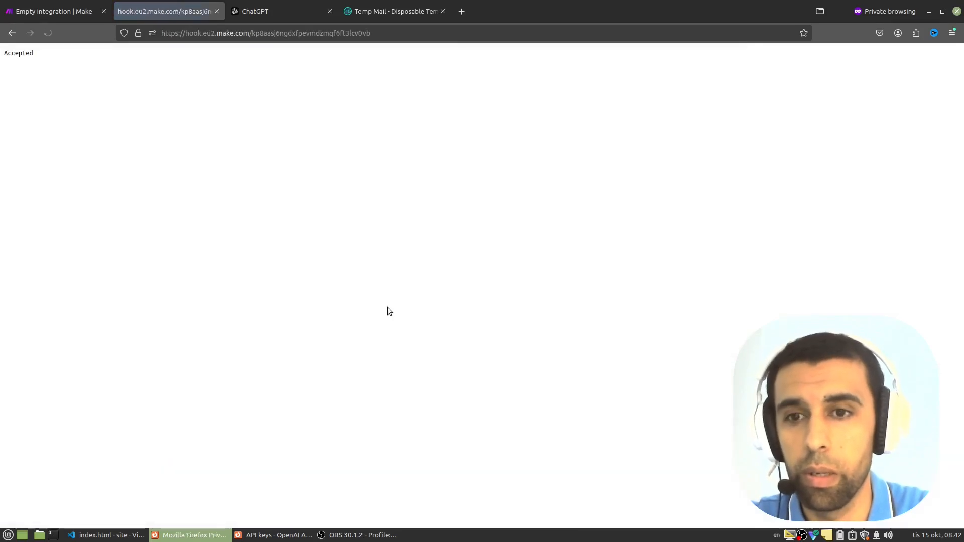
left_click(51, 10)
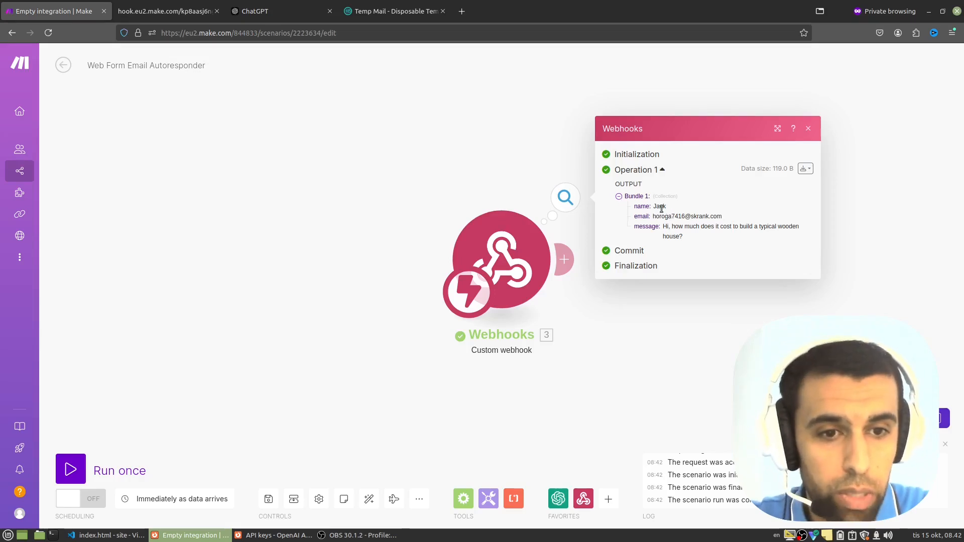
left_click_drag(723, 216, 654, 215)
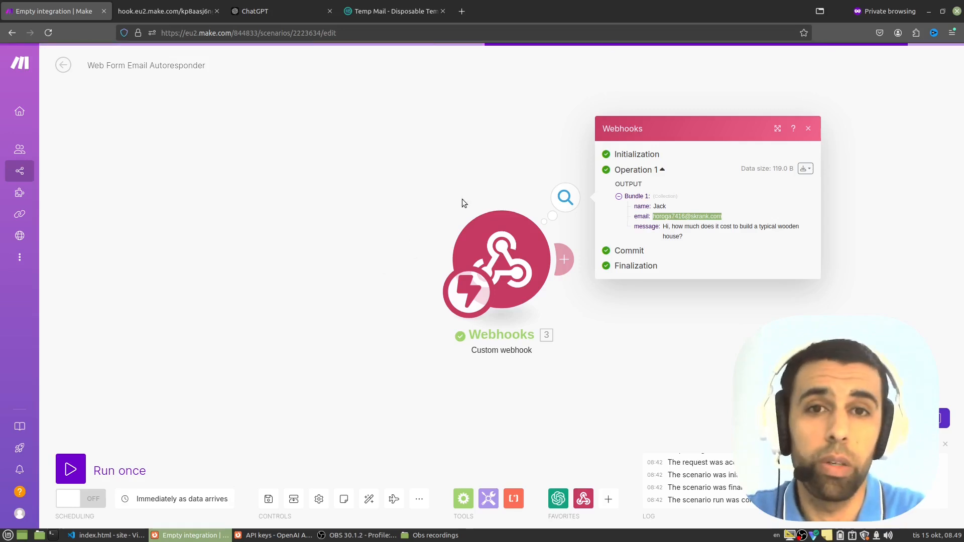
left_click_drag(507, 173, 220, 174)
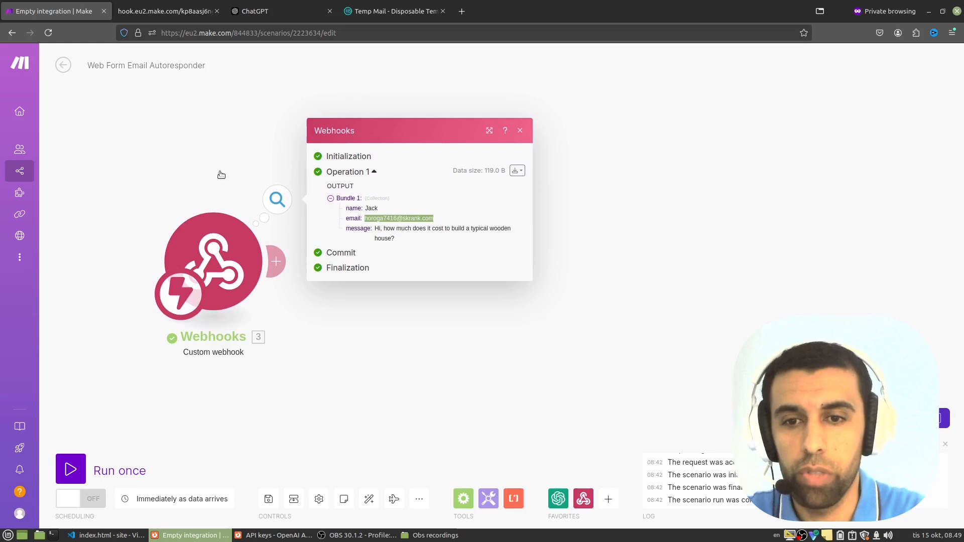
left_click(562, 176)
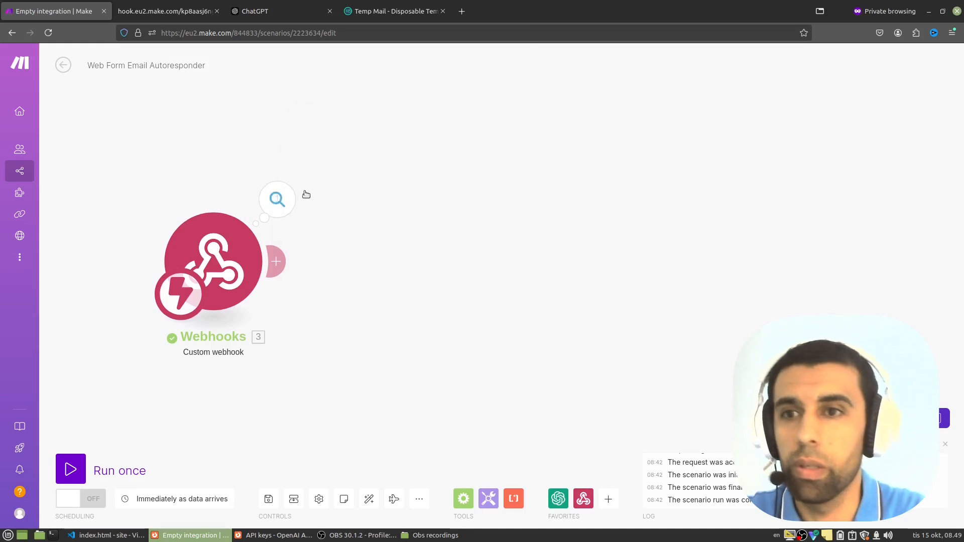
Add an OpenAI Create a Completion module after the webhook and begin a new connection
left_click(276, 261)
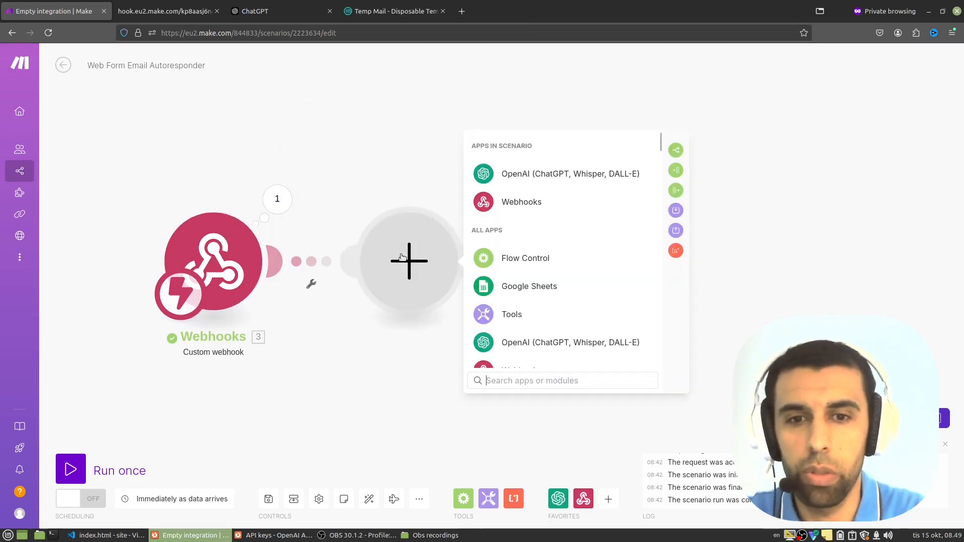
left_click(550, 176)
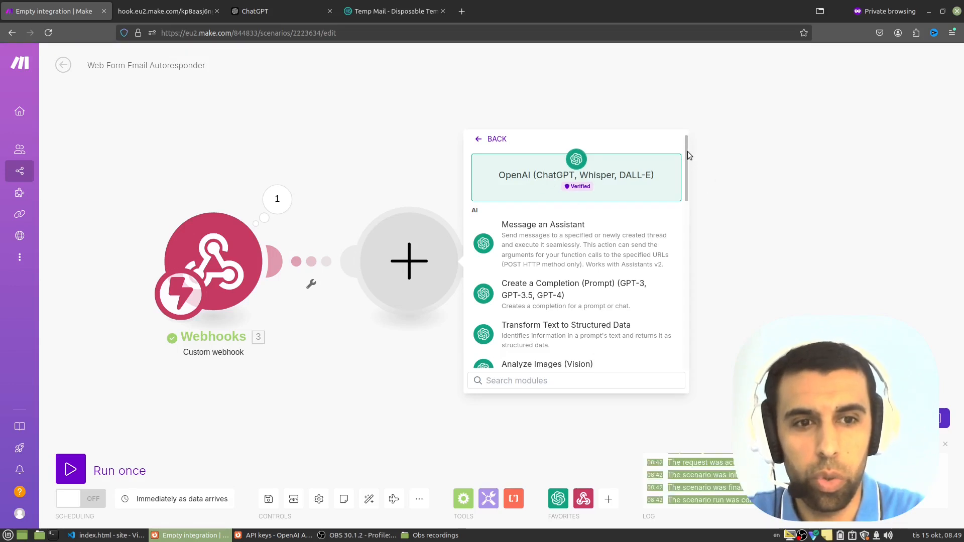
scroll(685, 166, "down", 2)
left_click(540, 230)
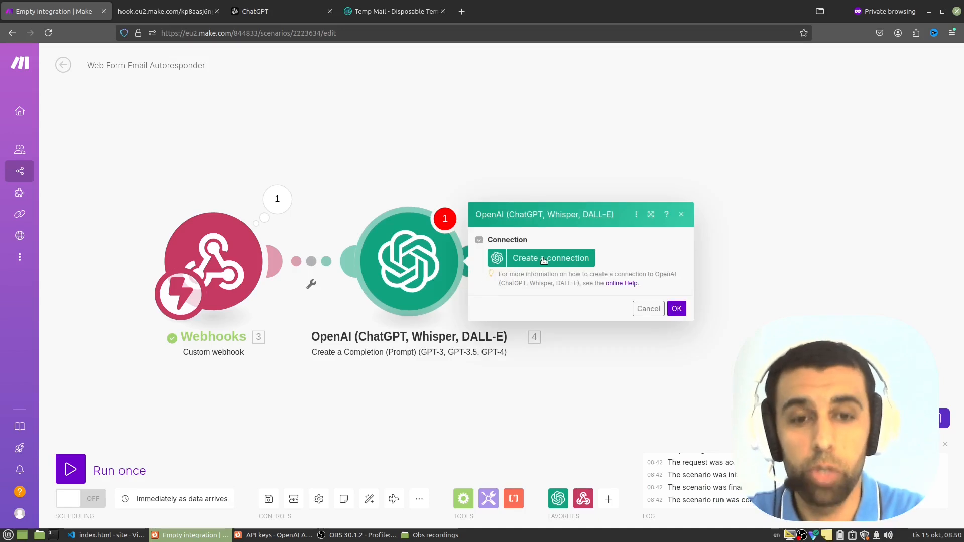
left_click(545, 259)
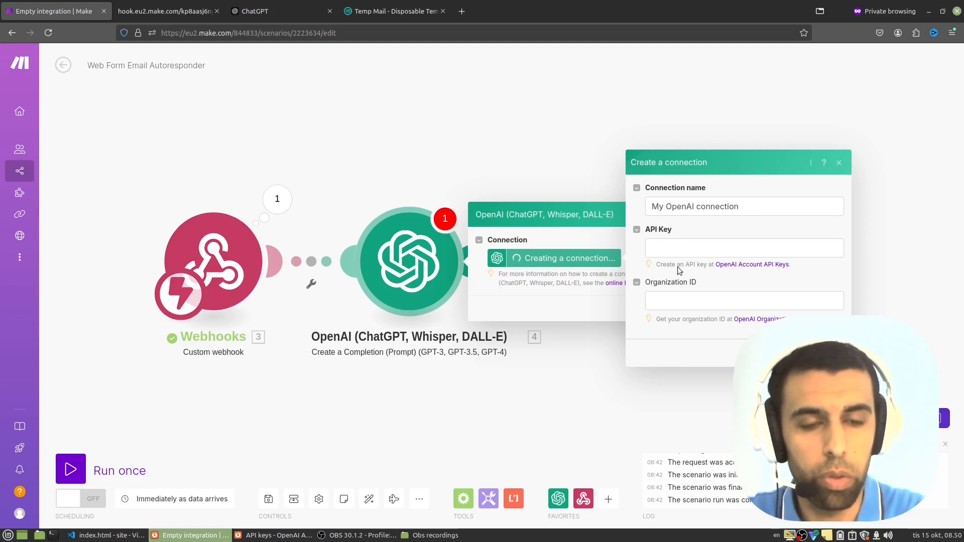
left_click(673, 244)
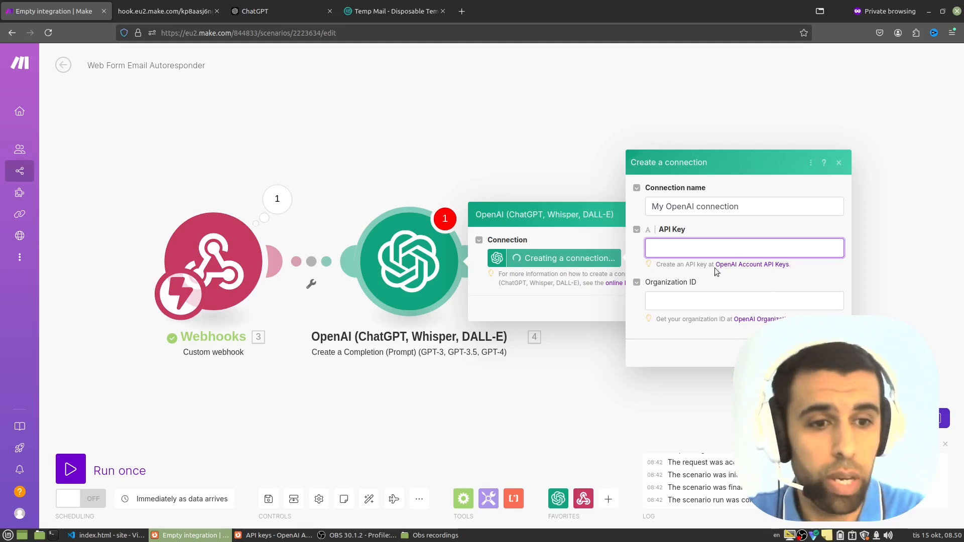
Open the OpenAI API keys page in the browser by pasting its address
right_click(751, 268)
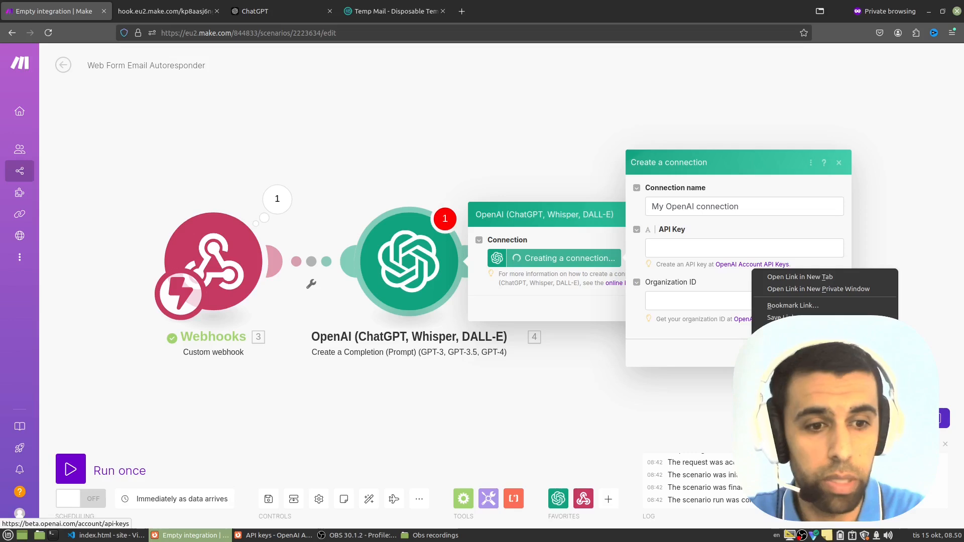
left_click(711, 331)
left_click(276, 535)
left_click(266, 33)
right_click(268, 33)
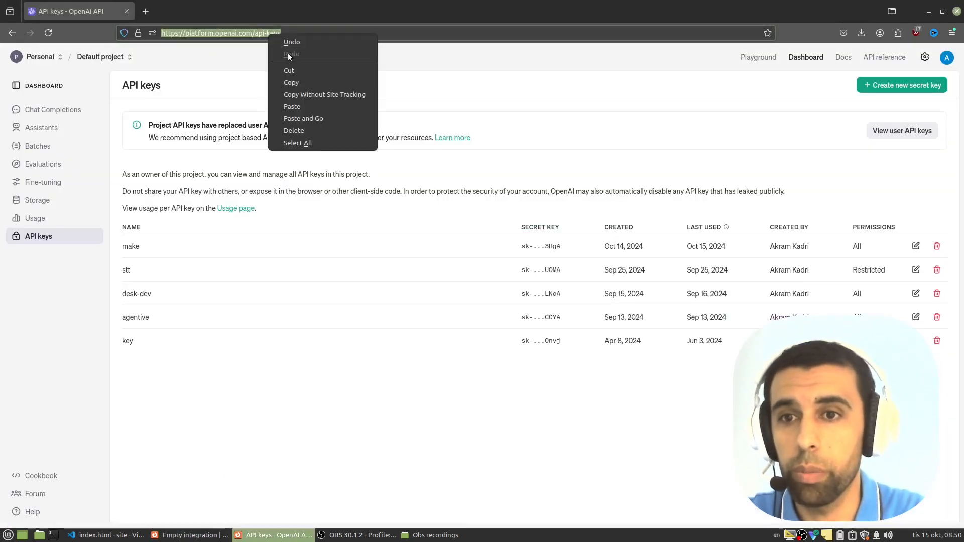
left_click(303, 106)
key("Escape")
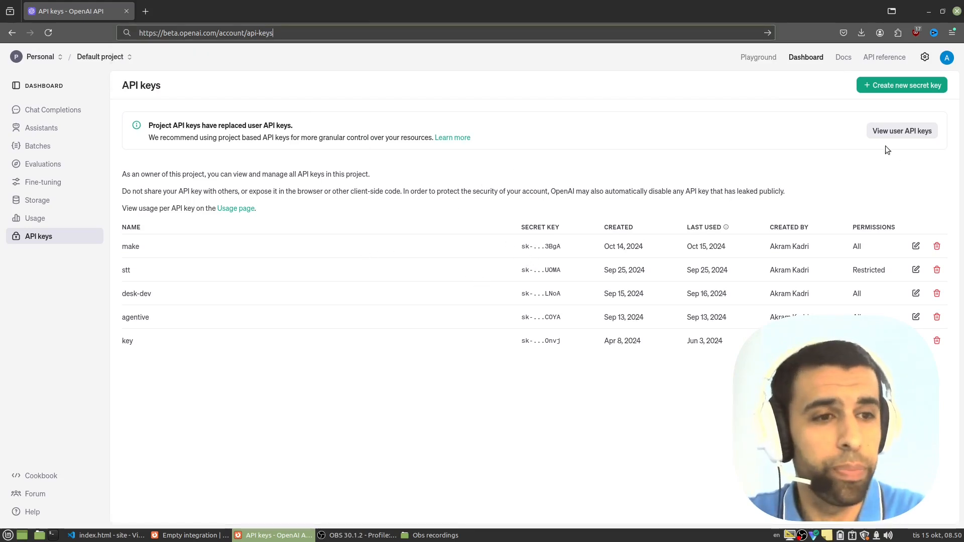
Create a secret key named 'emailer' and copy its value
left_click(899, 87)
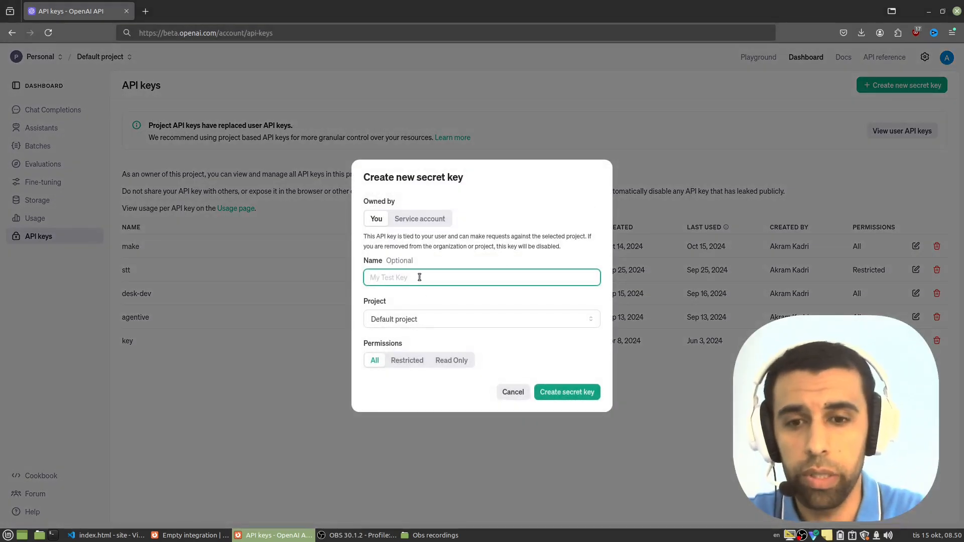
type("emailer")
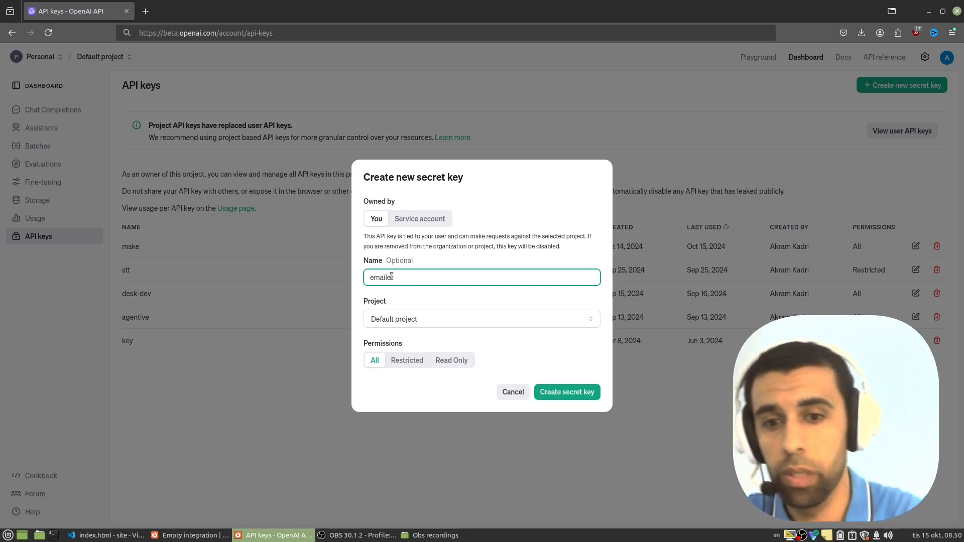
left_click(549, 396)
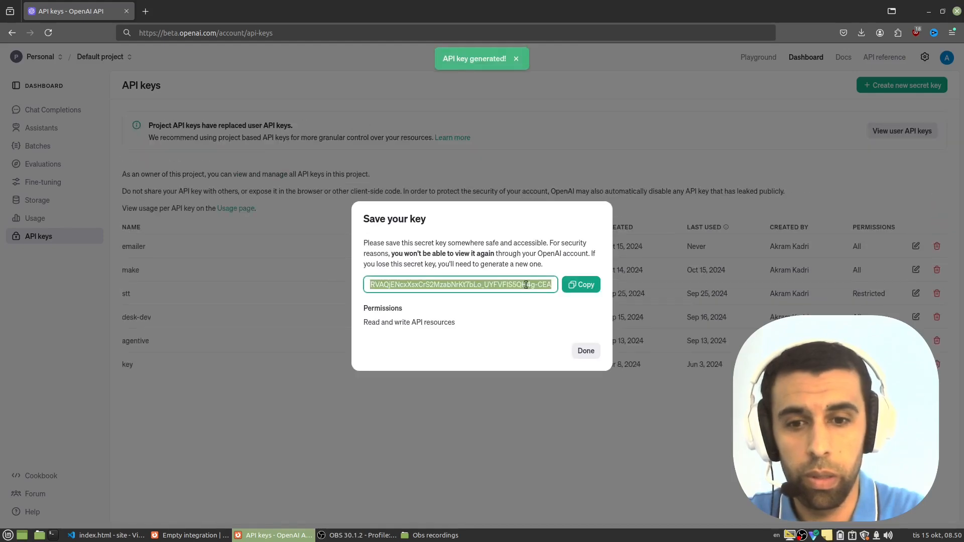
left_click(582, 285)
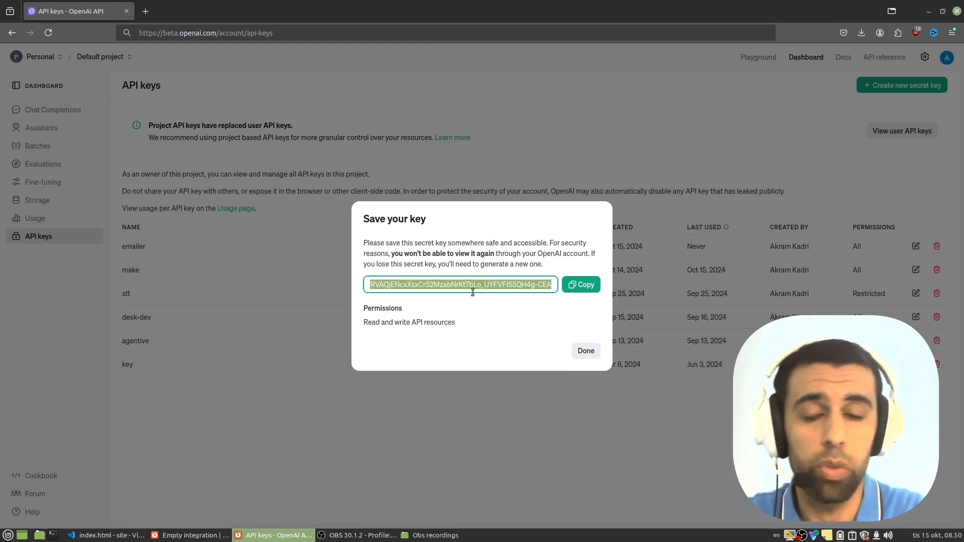
left_click(191, 535)
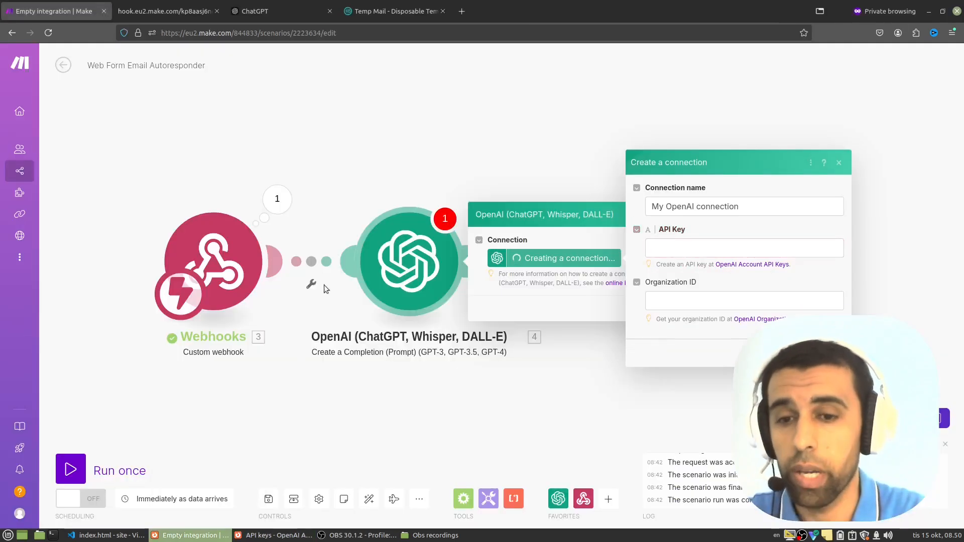
Paste the copied secret key into the connection's API Key field
left_click(681, 244)
right_click(681, 244)
left_click(700, 290)
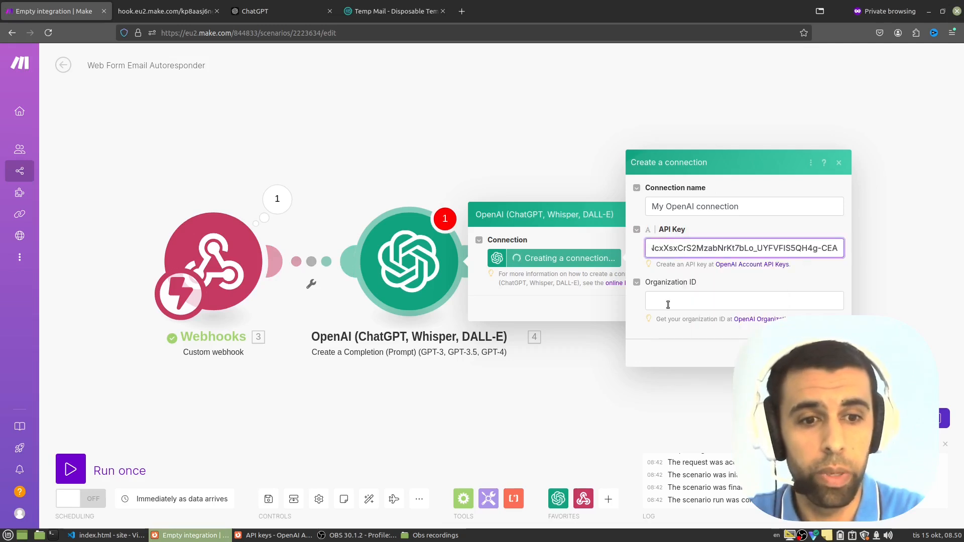
left_click(682, 299)
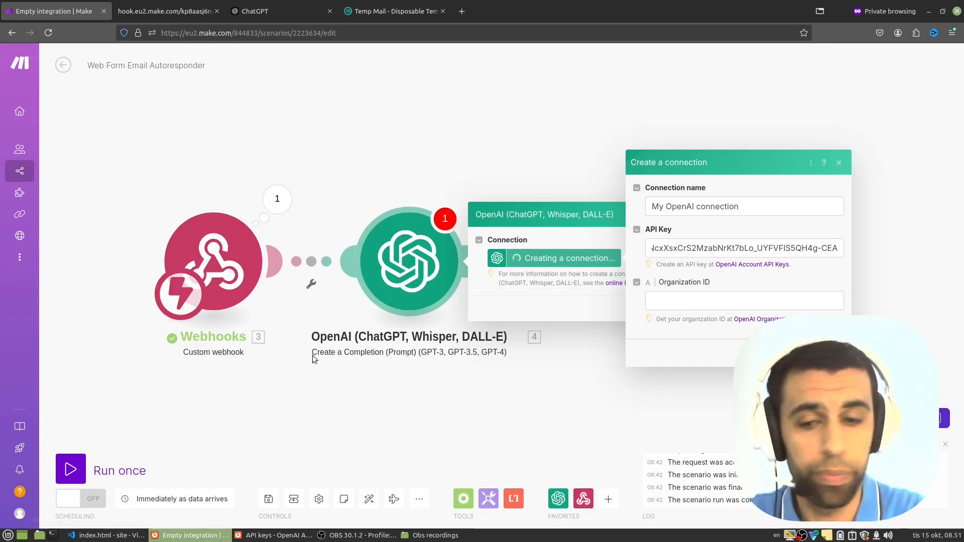
Copy the Organization ID from the OpenAI organization settings page
key("alt+Tab")
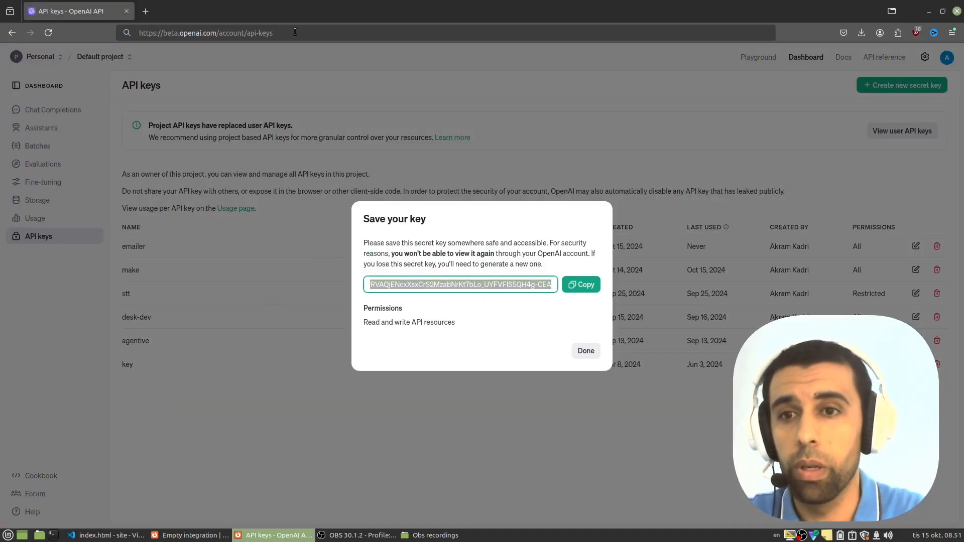
right_click(295, 32)
left_click(324, 106)
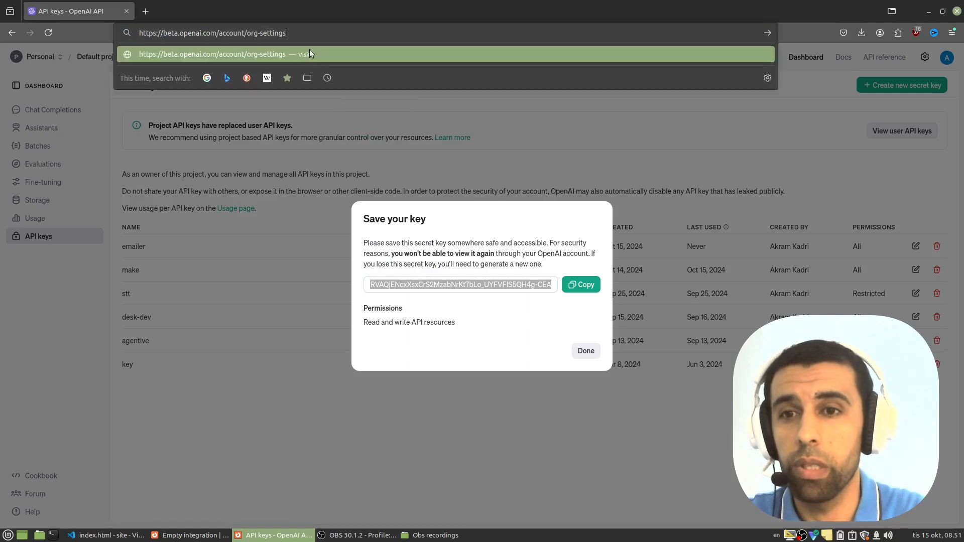
left_click(309, 50)
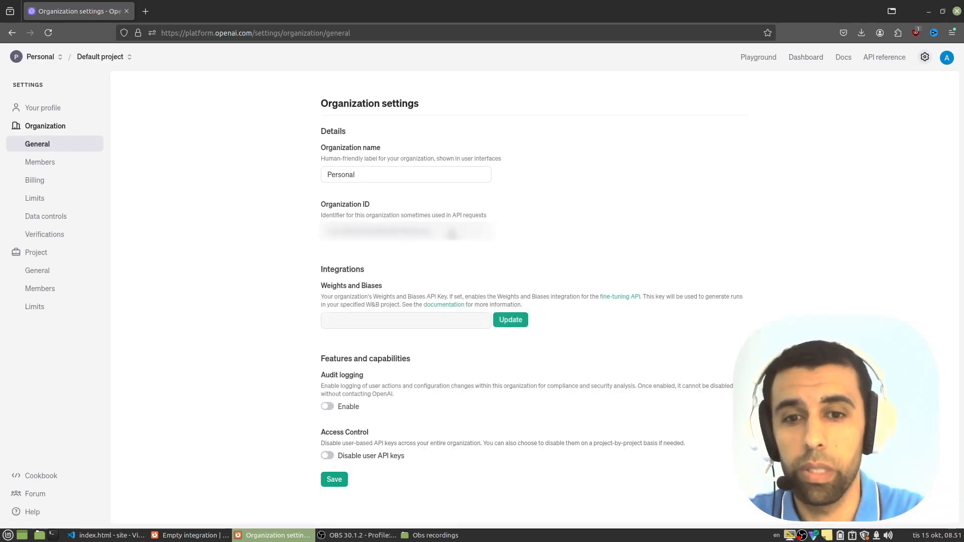
left_click_drag(454, 232, 326, 240)
right_click(351, 228)
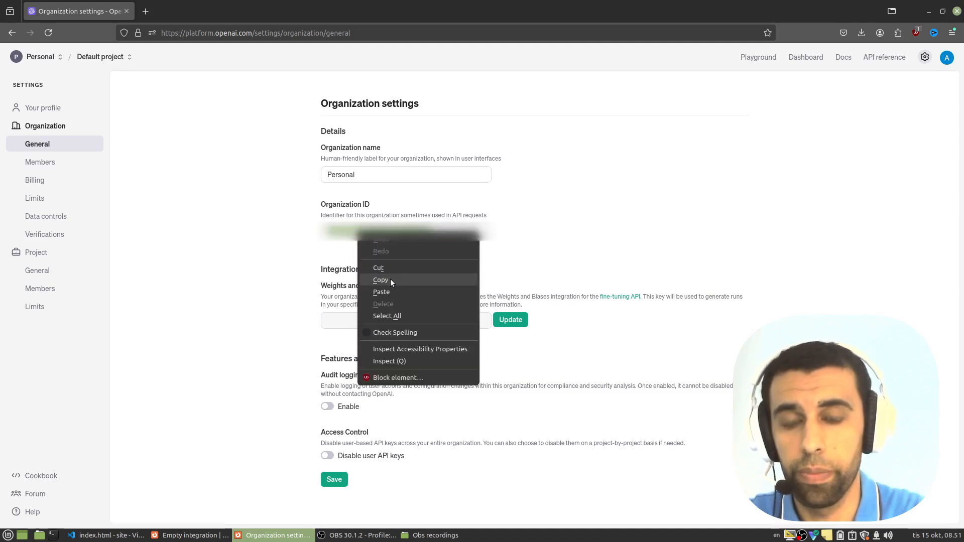
left_click(390, 278)
Paste the Organization ID into the connection form and save the connection
key("alt+Tab")
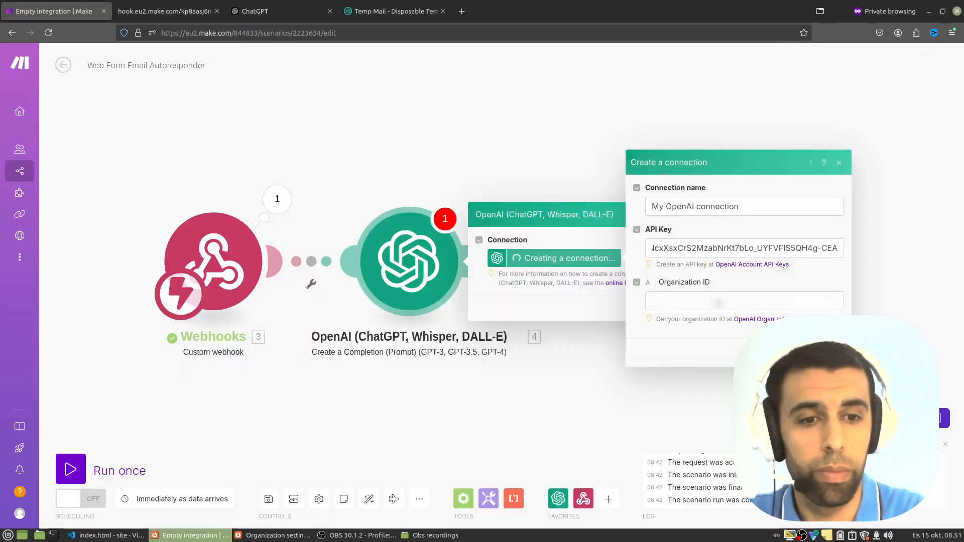
left_click(715, 302)
key("ctrl+v")
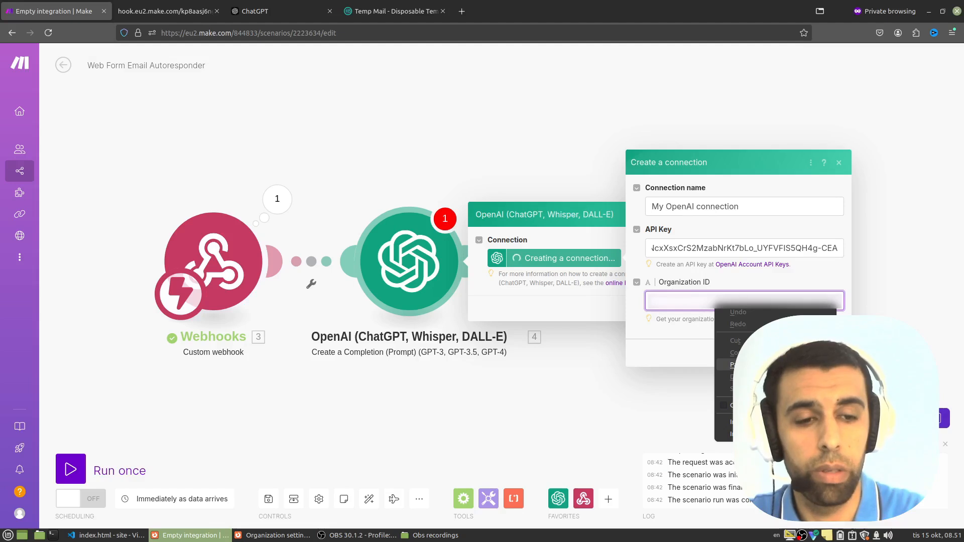
left_click(831, 354)
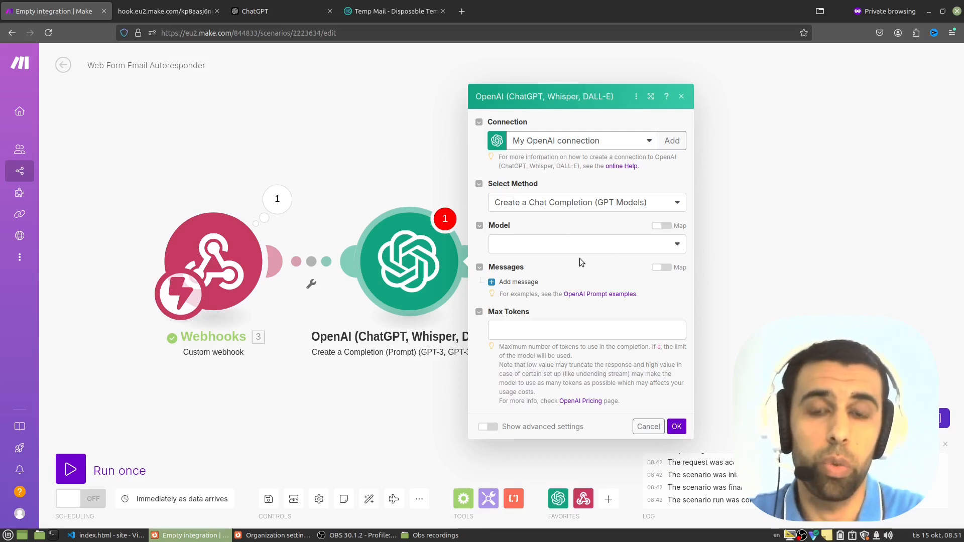
Set the OpenAI module's model to gpt-4o-mini
left_click(592, 247)
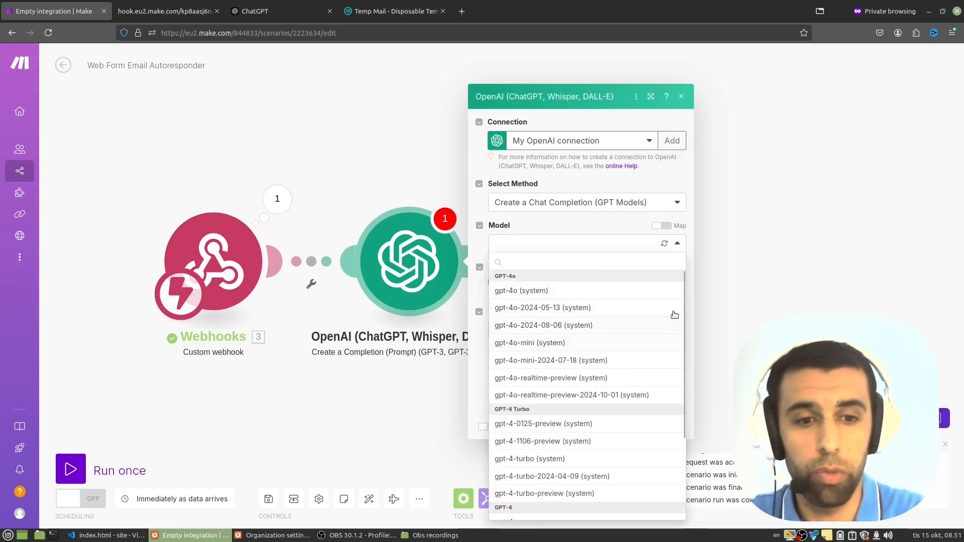
left_click_drag(680, 294, 682, 307)
left_click(553, 329)
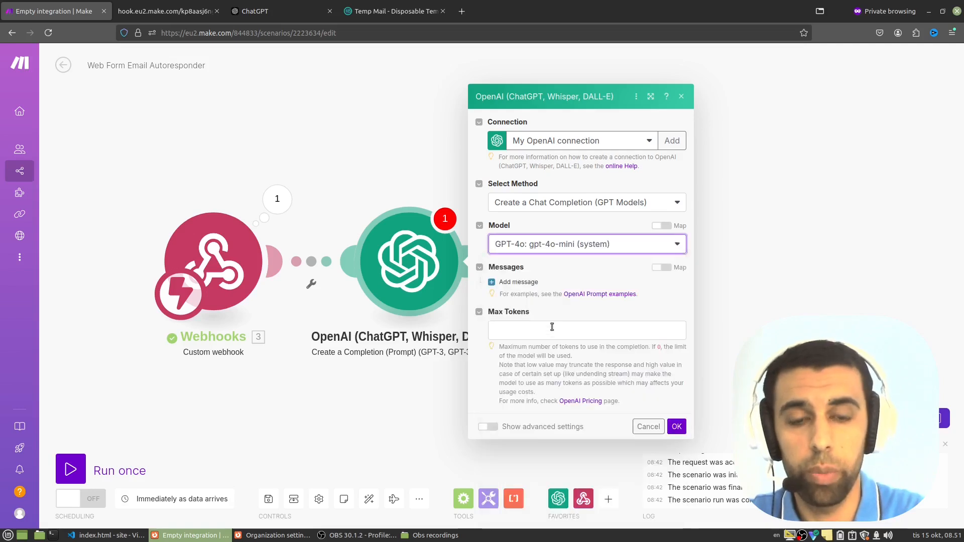
Add Message 1 with the System role, leaving its content empty for now
left_click(491, 283)
left_click(552, 287)
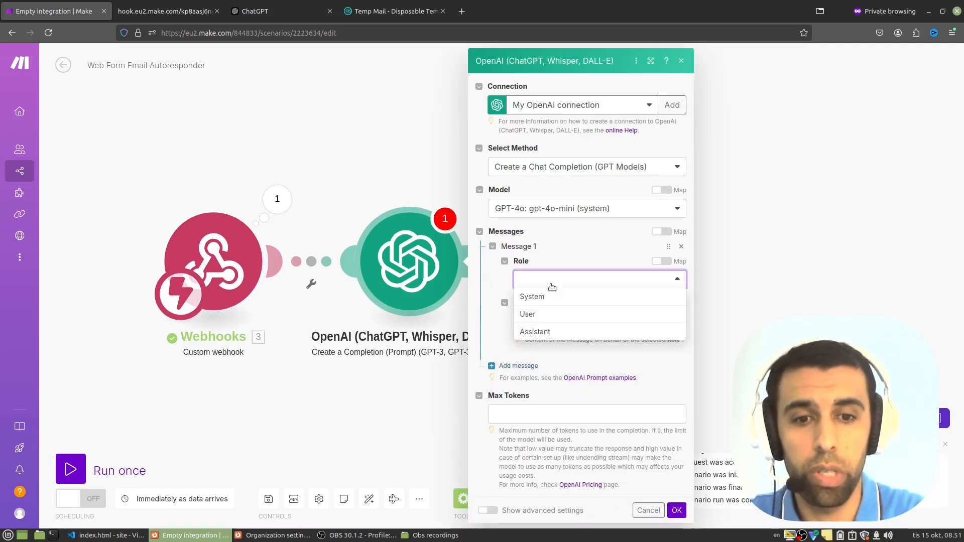
left_click(559, 299)
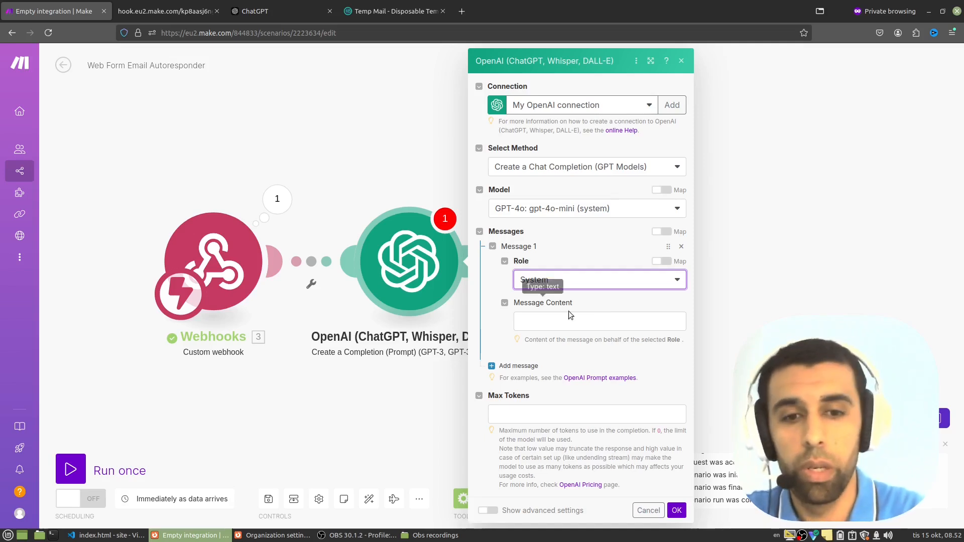
left_click(551, 319)
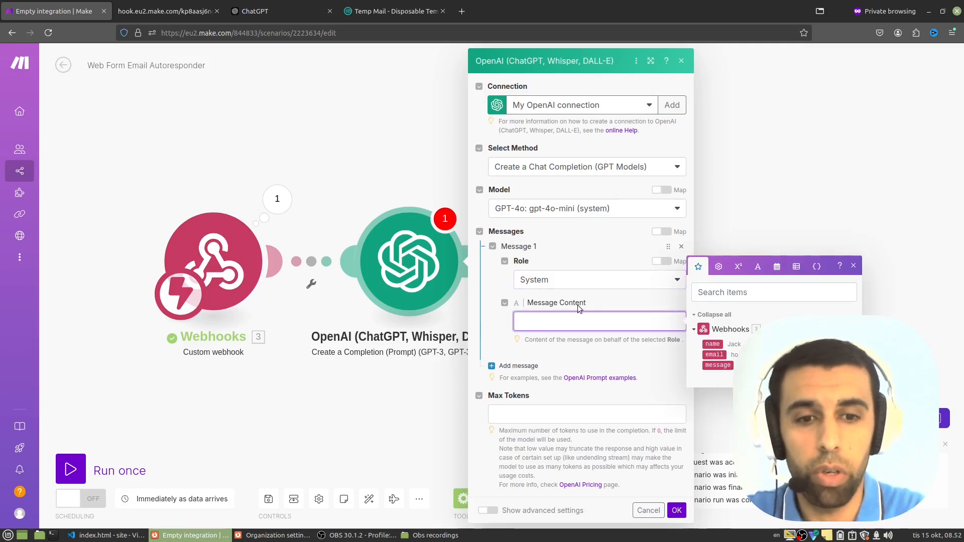
left_click(501, 324)
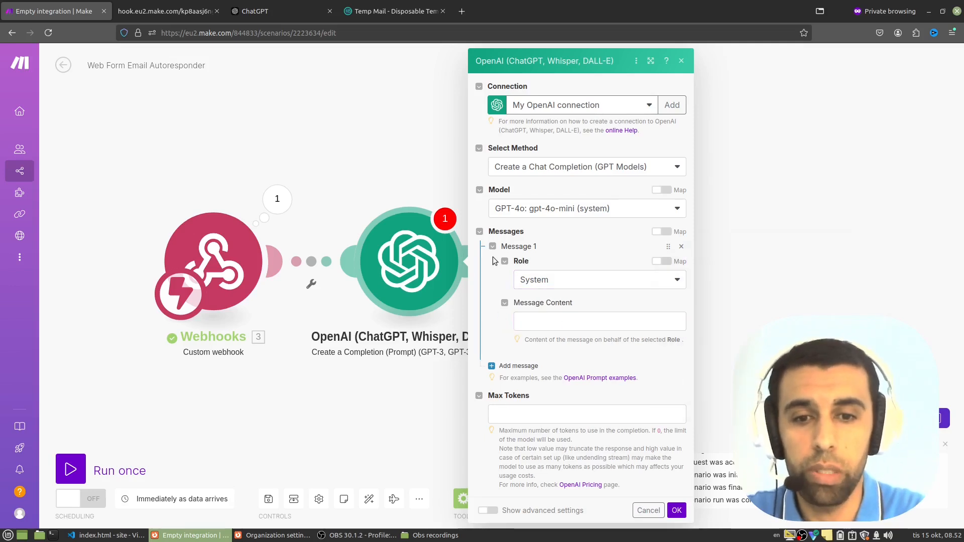
In ChatGPT, find the updated GreenBuild JSON answer naming the service representative and copy its code block
left_click(267, 12)
scroll(517, 248, "down", 4)
scroll(469, 166, "up", 3)
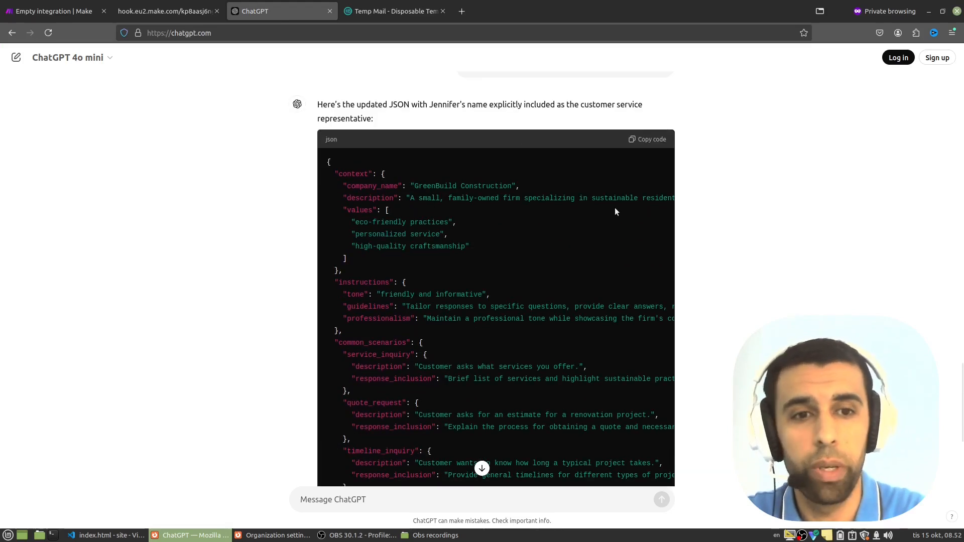
scroll(572, 217, "down", 5)
scroll(489, 196, "up", 3)
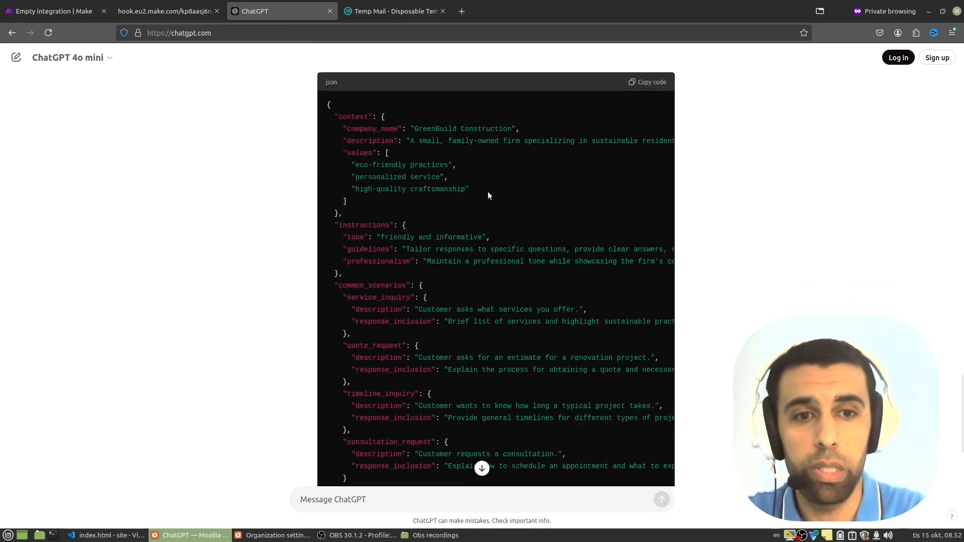
scroll(432, 182, "up", 2)
scroll(863, 213, "up", 4)
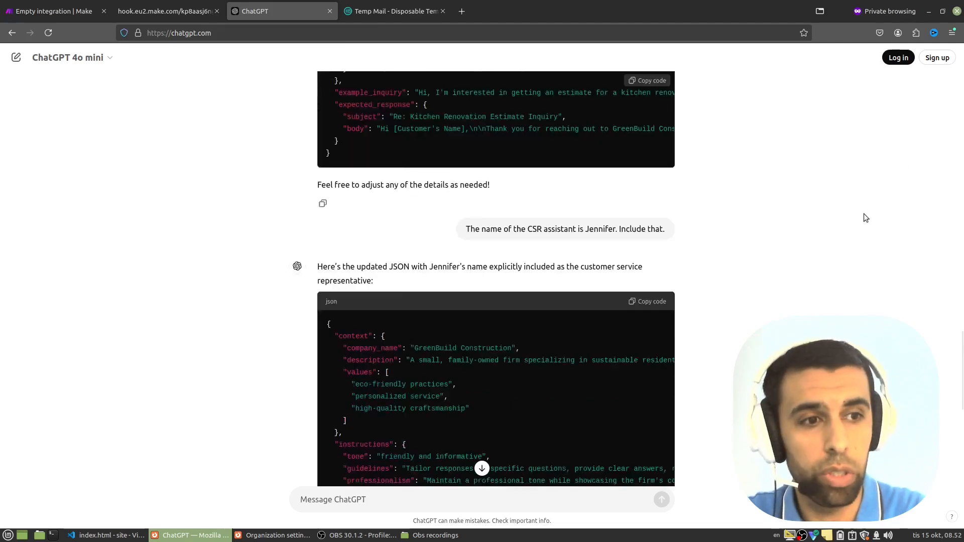
scroll(848, 250, "up", 15)
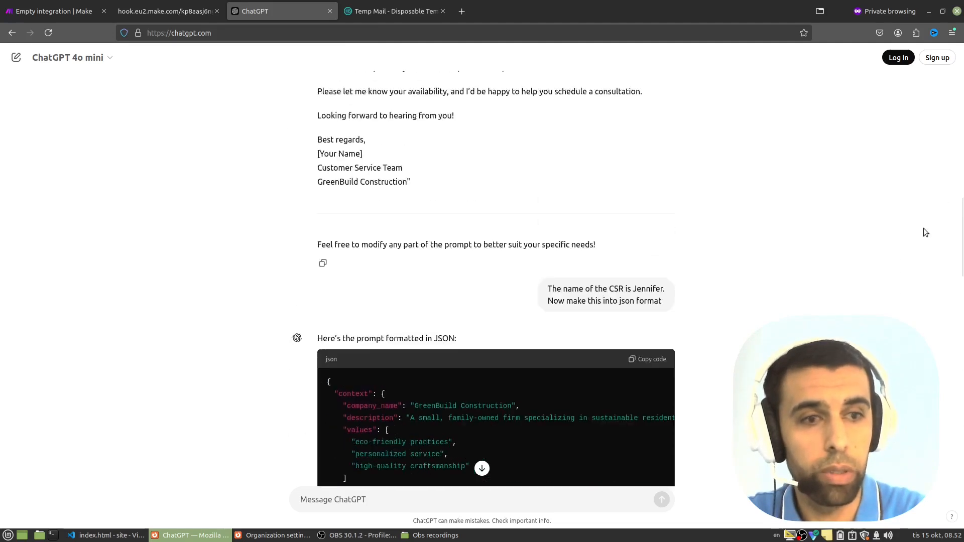
scroll(370, 181, "up", 3)
scroll(447, 166, "down", 2)
scroll(474, 189, "up", 1)
scroll(499, 196, "down", 2)
scroll(497, 196, "down", 2)
scroll(490, 204, "down", 4)
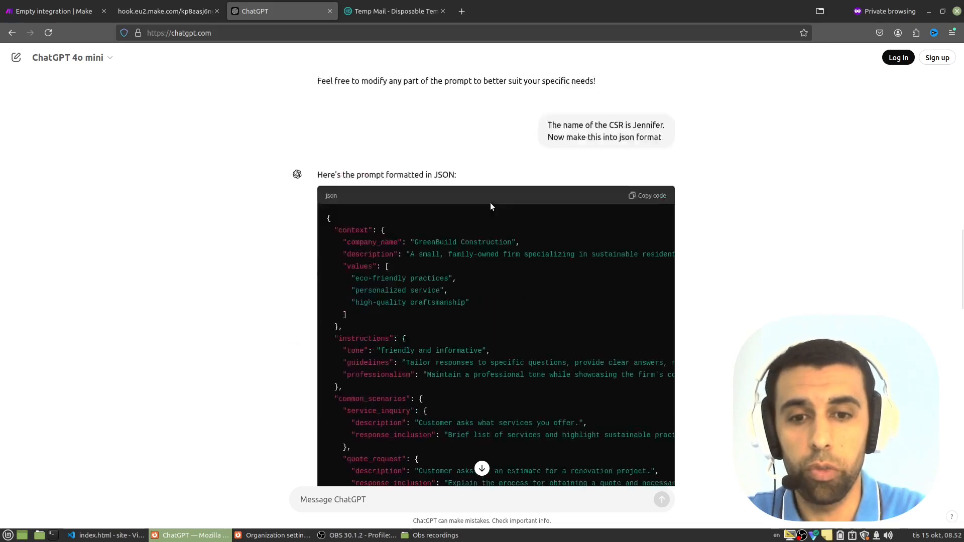
scroll(491, 206, "down", 4)
scroll(925, 203, "up", 1)
scroll(676, 234, "down", 1)
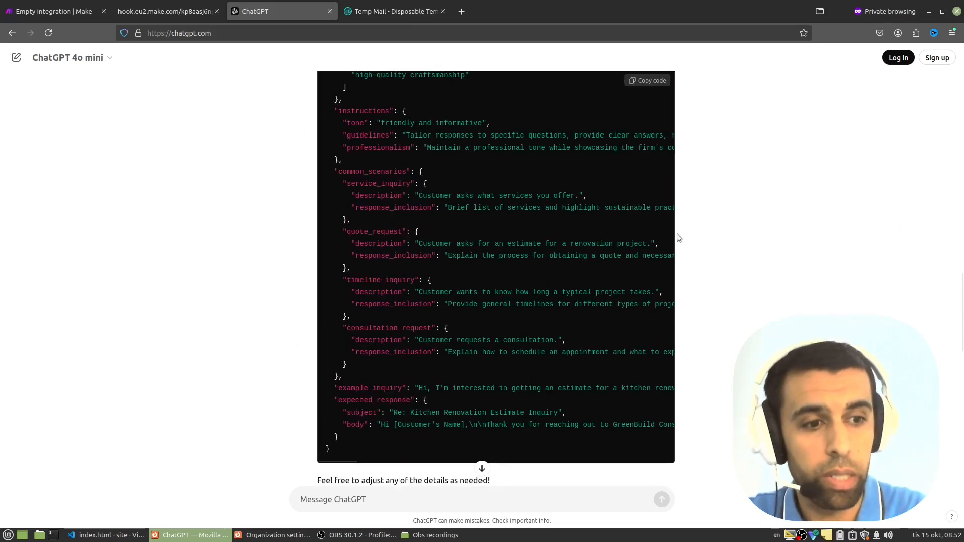
scroll(638, 215, "down", 3)
scroll(600, 257, "up", 2)
scroll(672, 282, "down", 5)
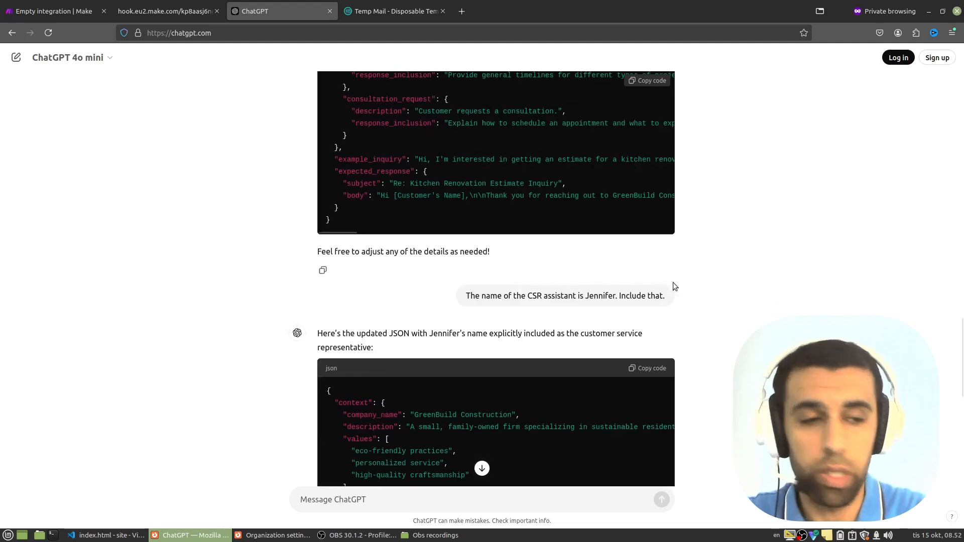
scroll(647, 147, "down", 1)
left_click(648, 139)
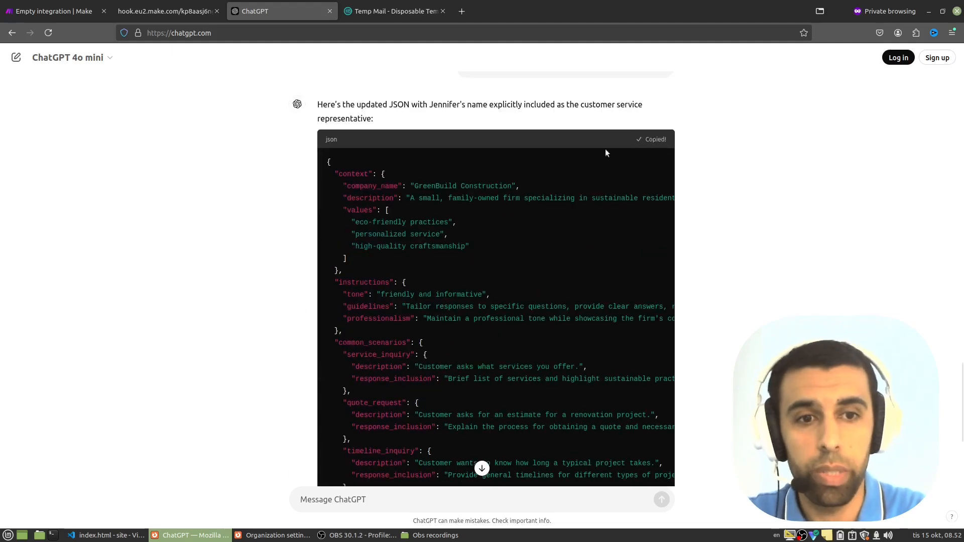
Paste the copied GreenBuild JSON prompt into Message 1's System content in the OpenAI module
left_click(59, 11)
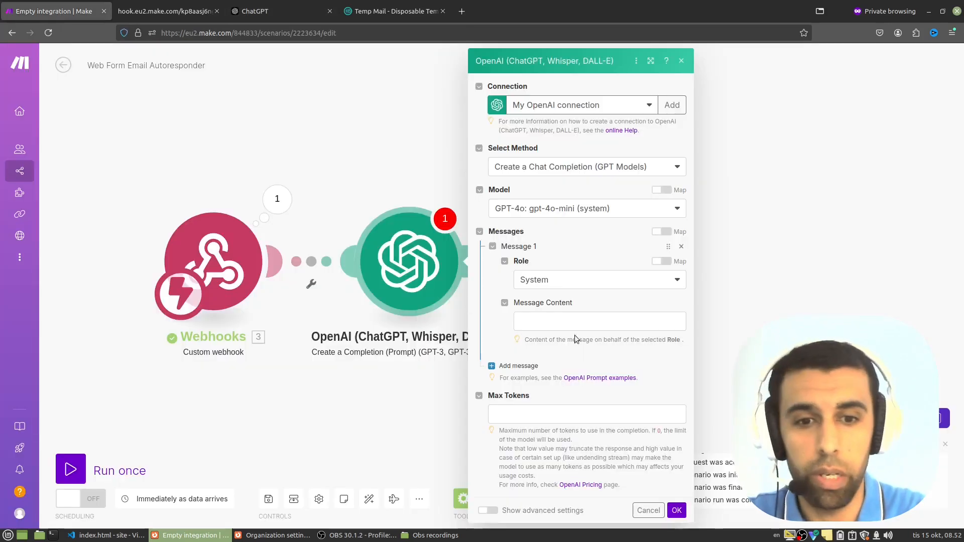
left_click(566, 321)
right_click(567, 321)
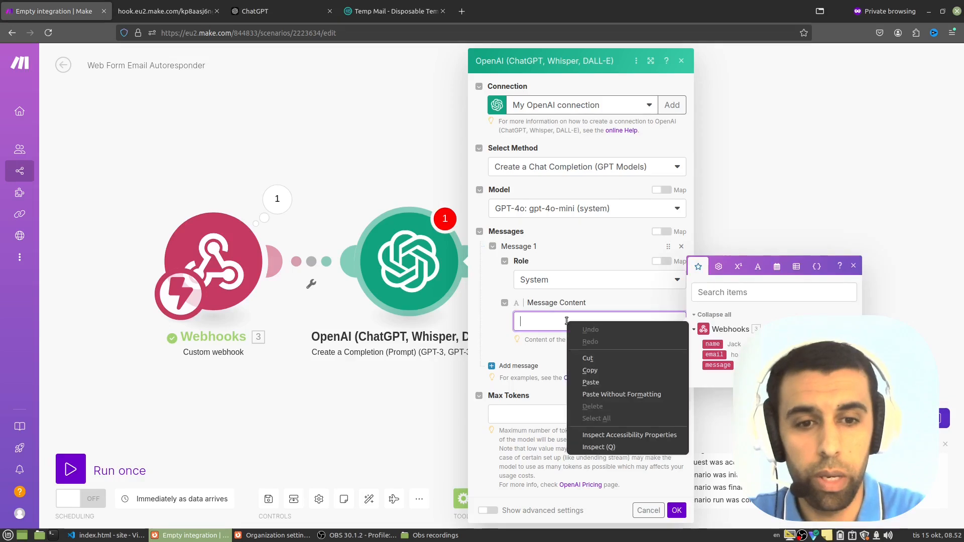
left_click(600, 381)
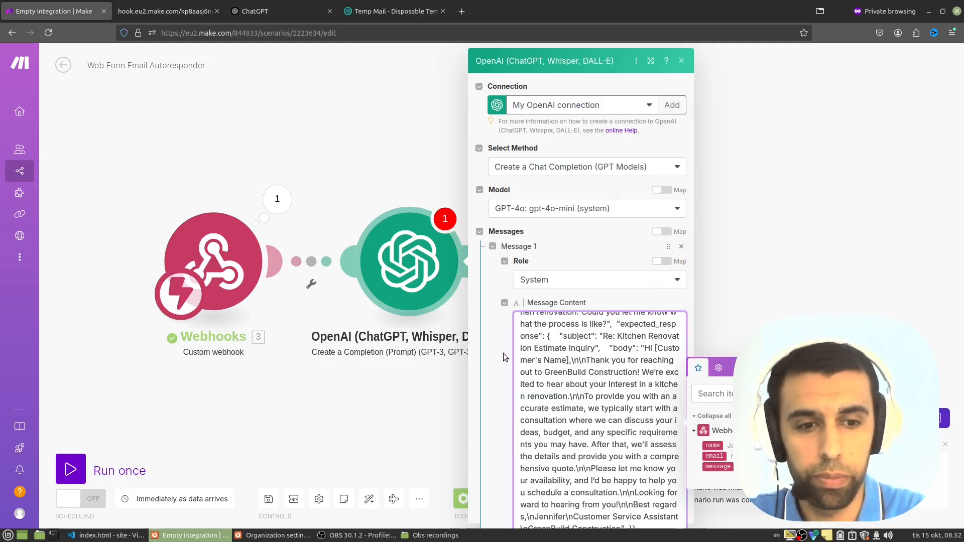
left_click(812, 263)
Reopen the OpenAI module and add a second message
left_click(427, 258)
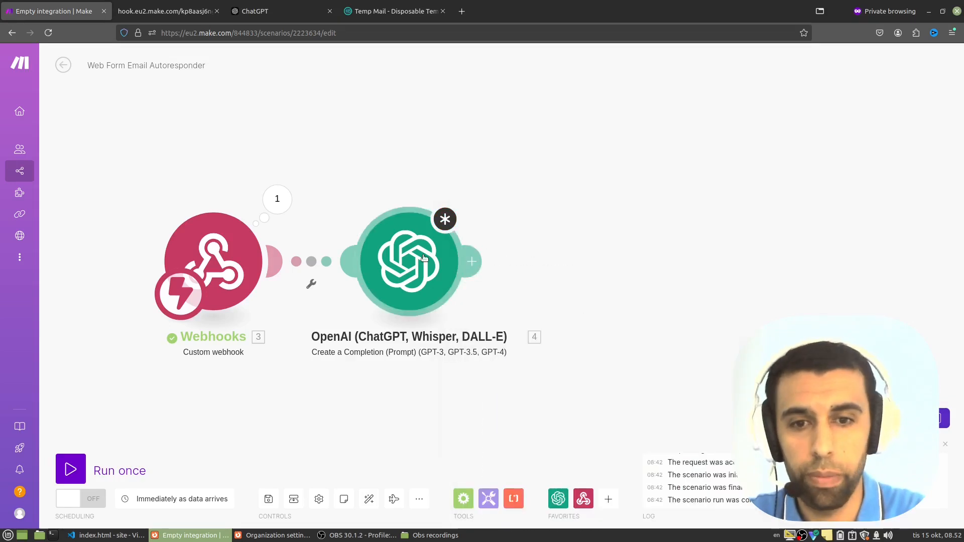
left_click_drag(689, 224, 678, 391)
left_click(493, 366)
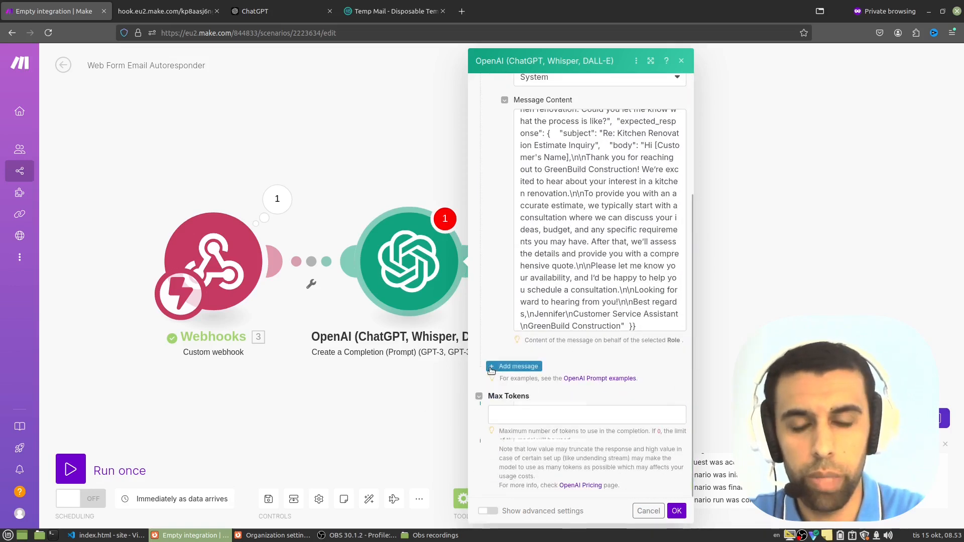
left_click_drag(689, 237, 677, 362)
Set Message 2's role to User
scroll(677, 362, "down", 1)
left_click(591, 304)
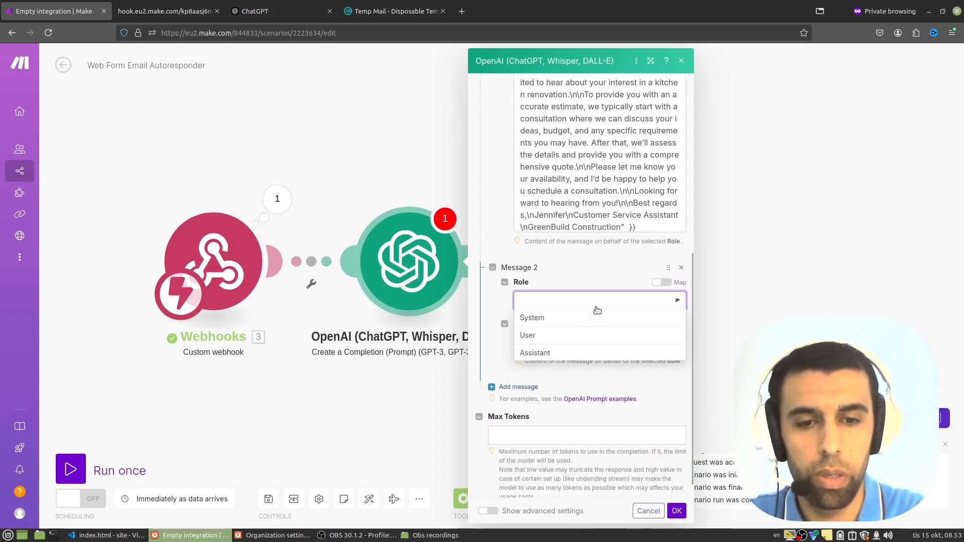
left_click(552, 335)
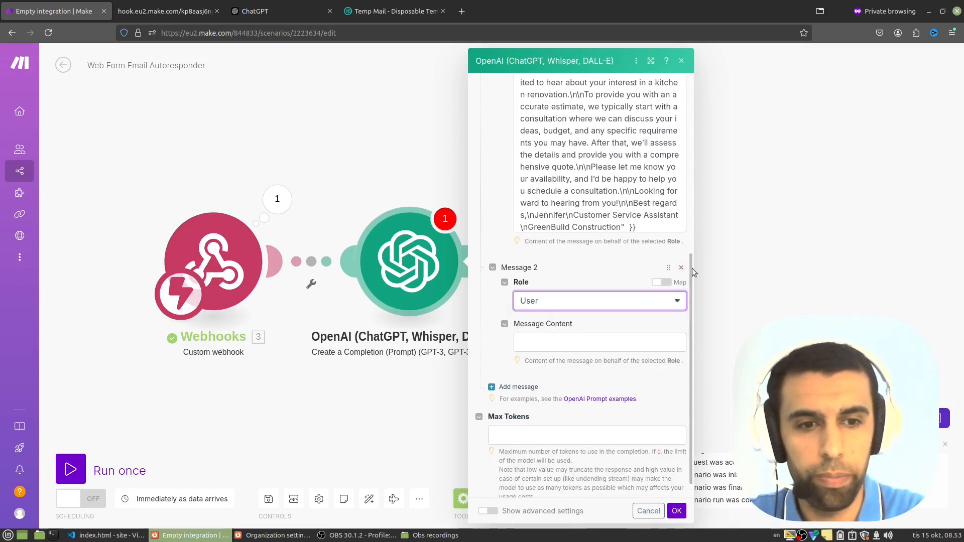
left_click_drag(689, 274, 690, 314)
Write Message 2's reply prompt, mapping the webhook name, email and a 'Message:' line with the message value
left_click(563, 324)
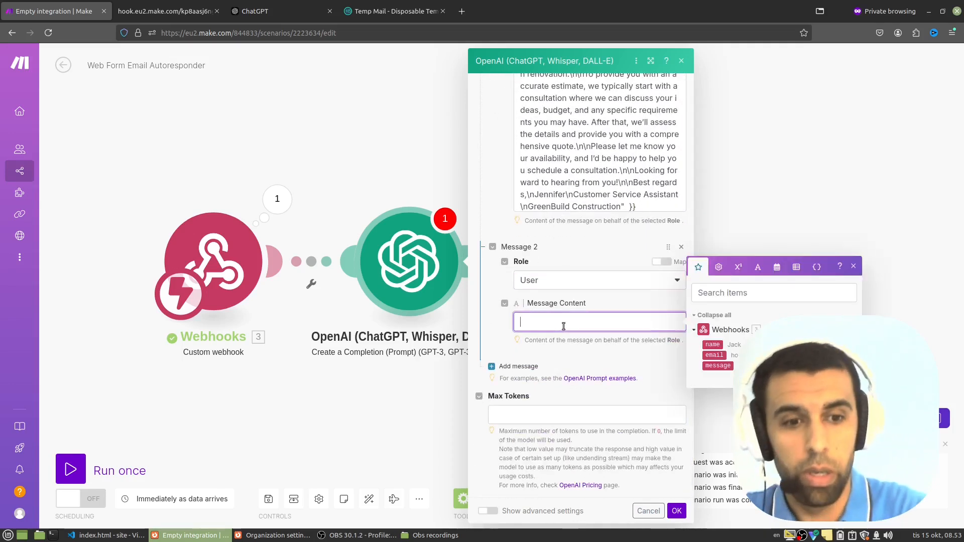
type("Reply to the mes")
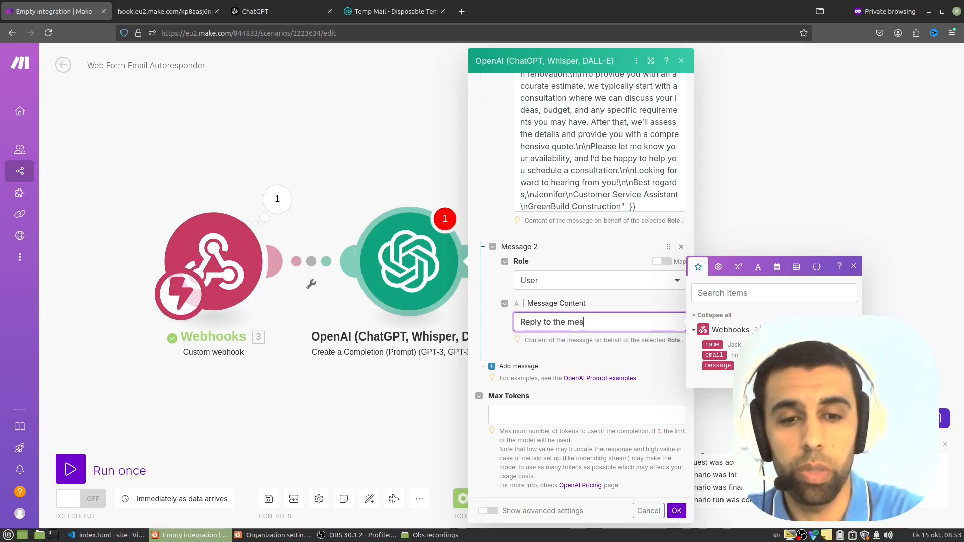
type("belo")
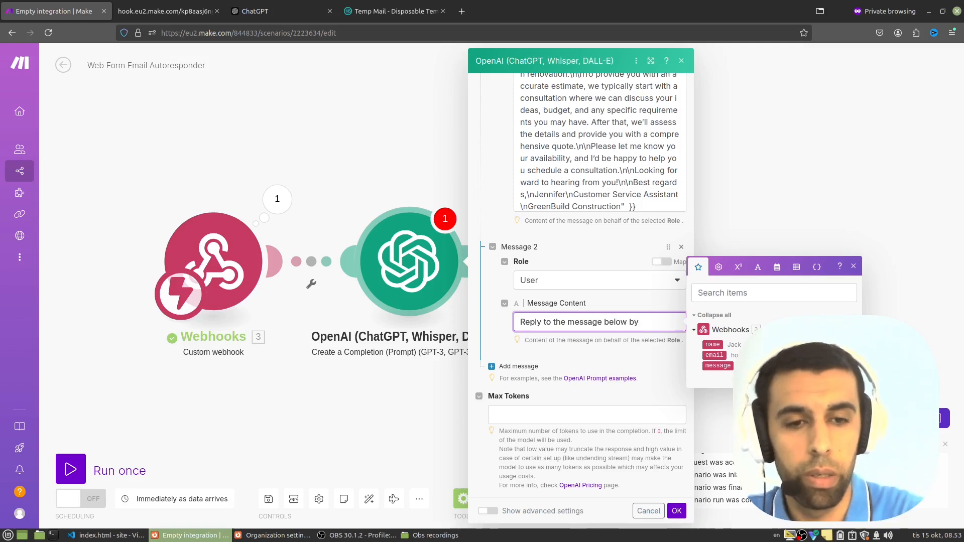
type("w by <")
left_click(716, 345)
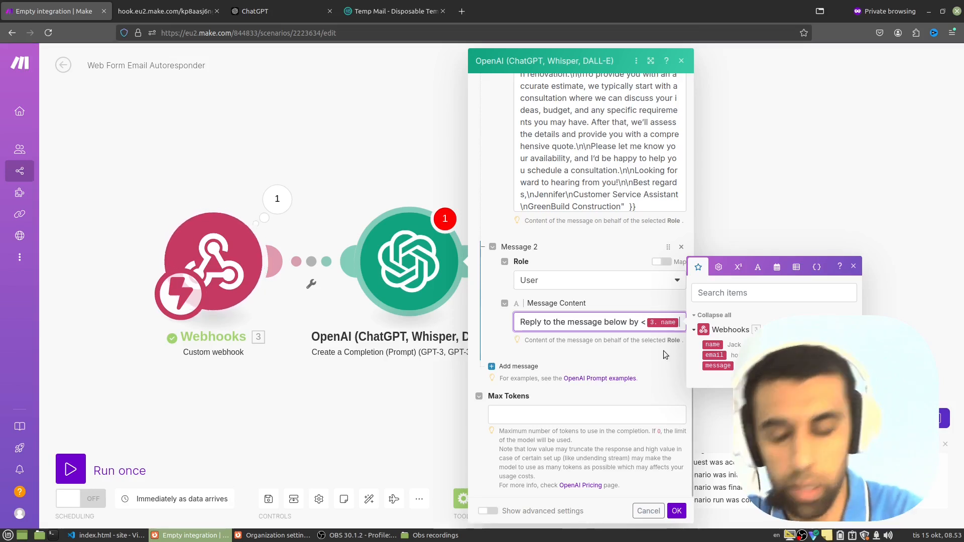
type(">")
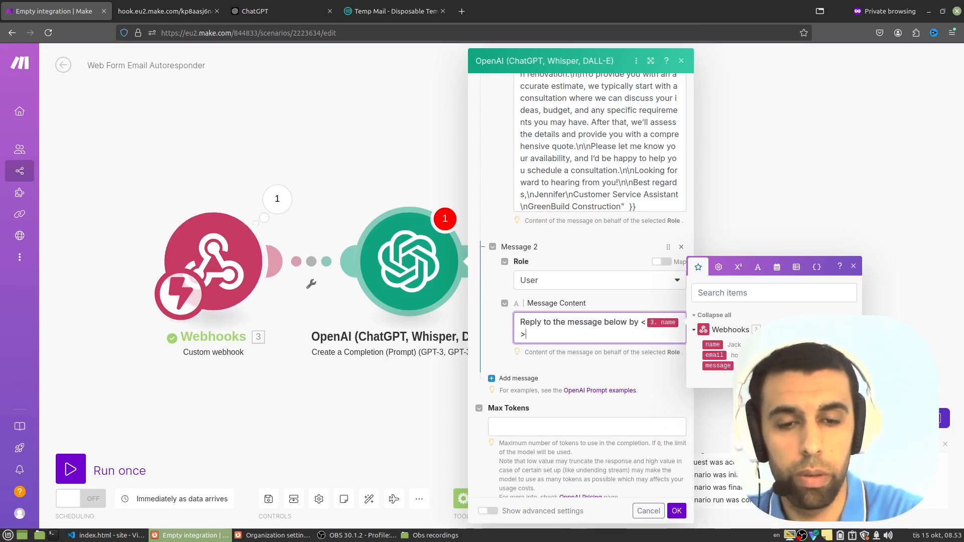
type(" with")
type("l <")
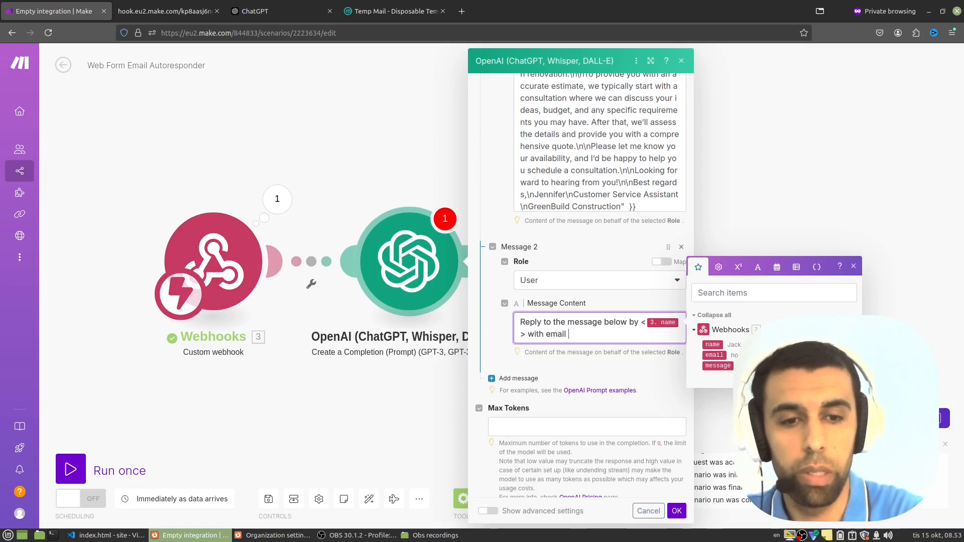
left_click(716, 355)
type(">")
key("Return")
key("Return")
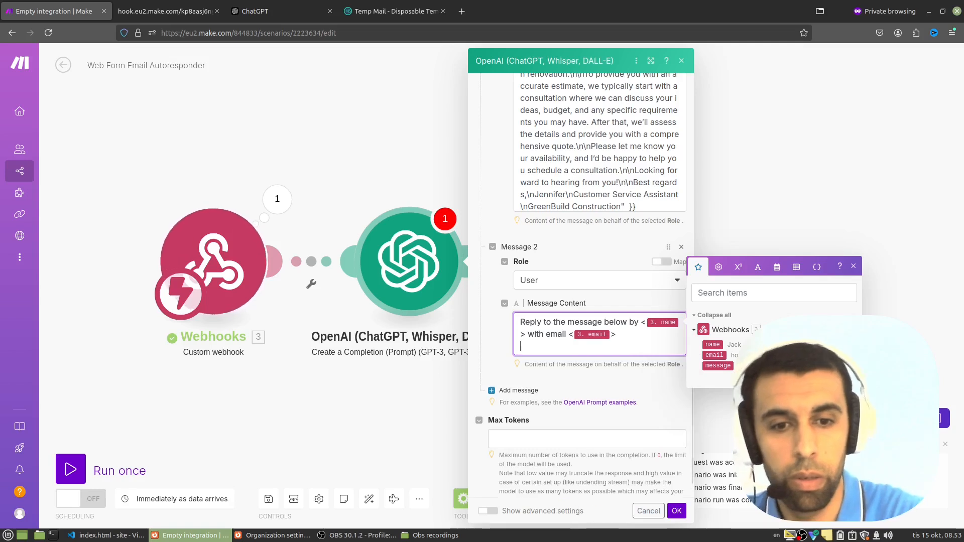
type("Message:")
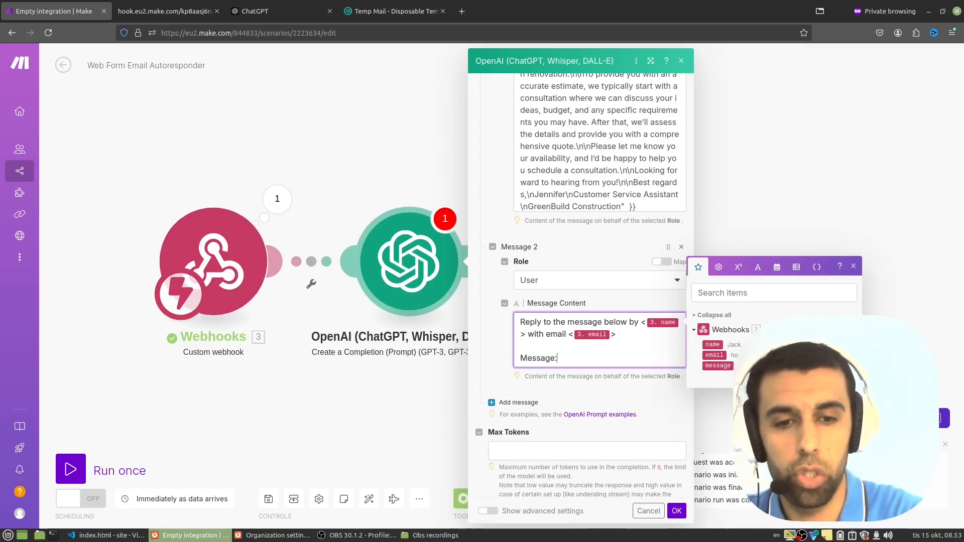
key("Return")
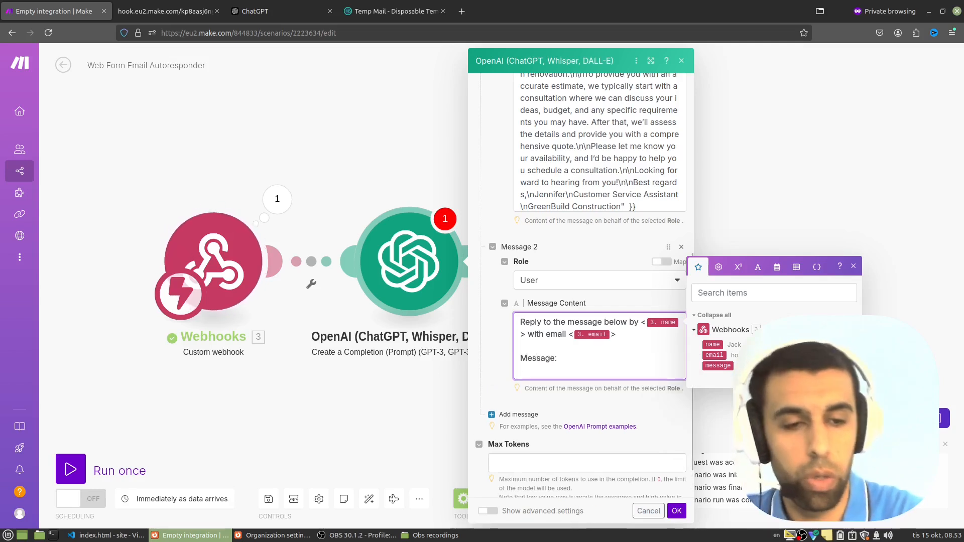
left_click(717, 366)
left_click(498, 346)
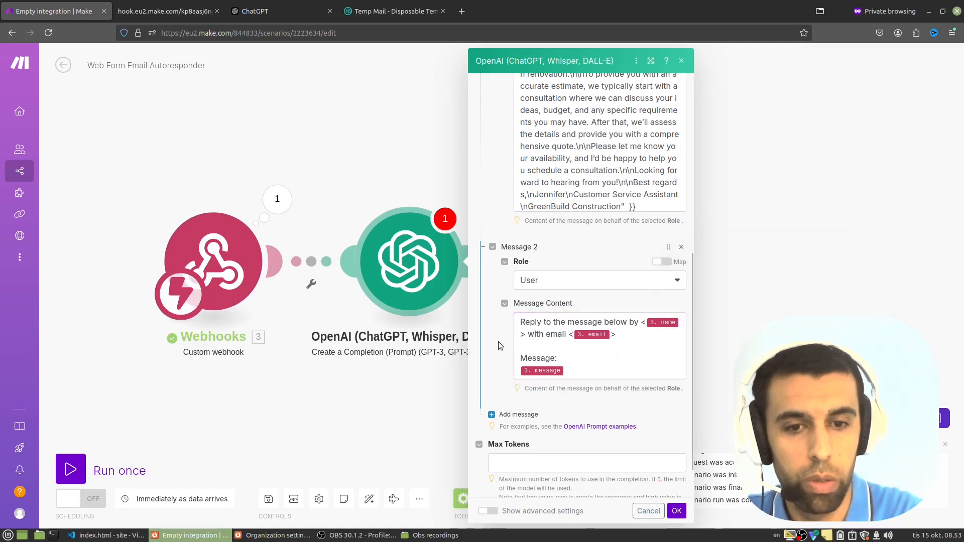
Set Max Tokens to 5000 and save the OpenAI module settings
scroll(687, 248, "up", 1)
left_click_drag(687, 248, 658, 287)
scroll(659, 296, "down", 1)
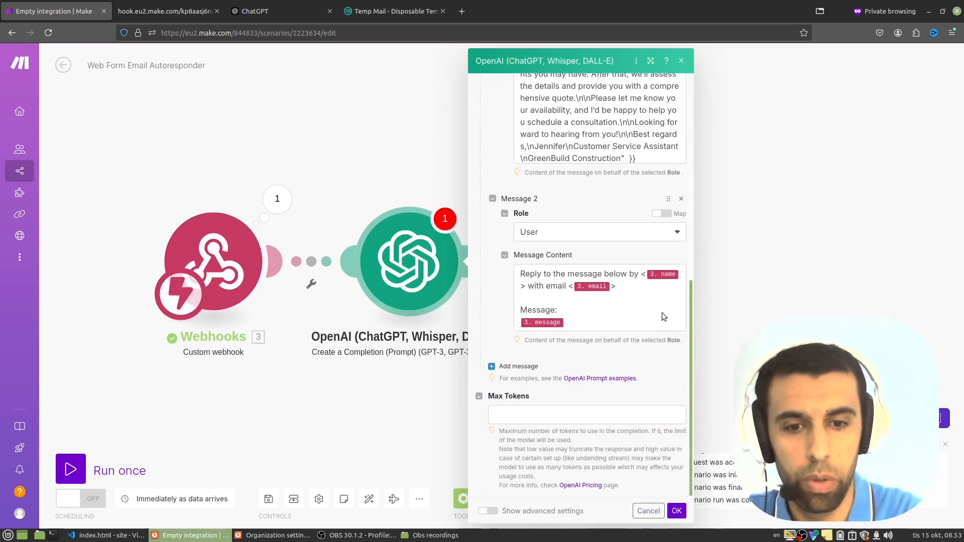
left_click(608, 413)
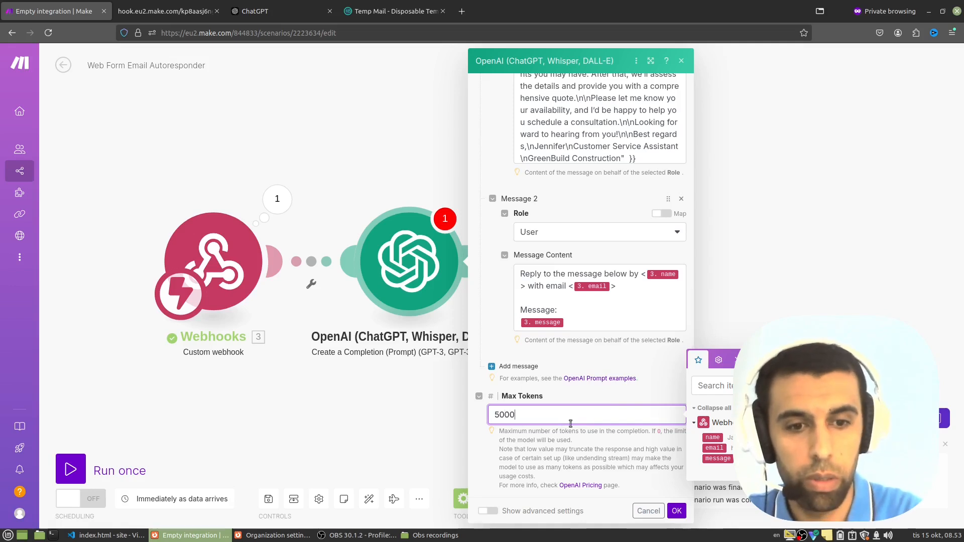
left_click(655, 369)
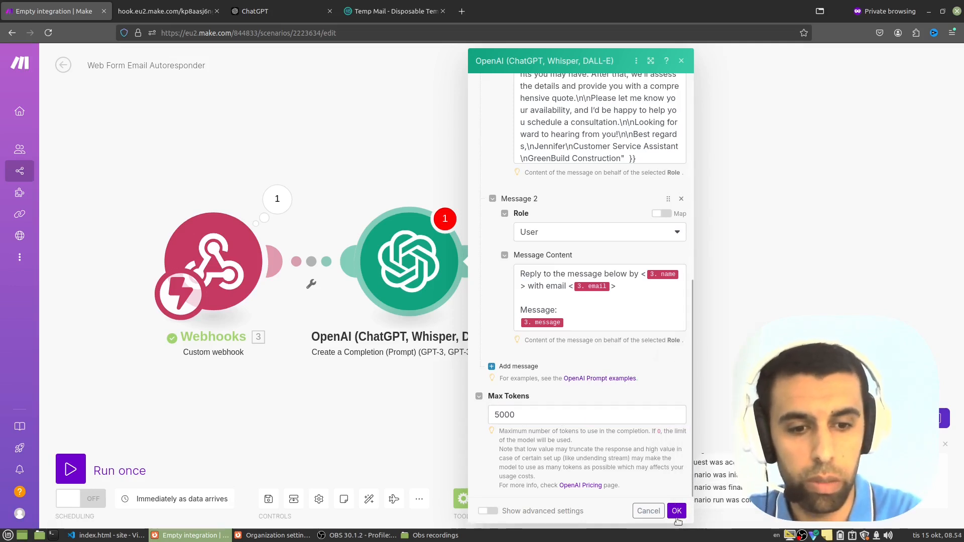
left_click(677, 512)
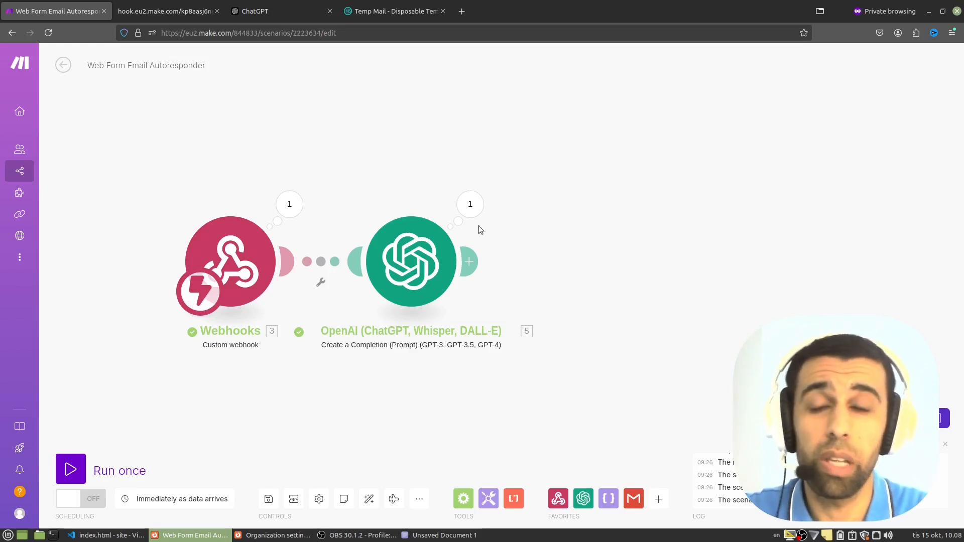
Copy the revised JSON prompt from ChatGPT again and bring up the blank Xed document
left_click(266, 16)
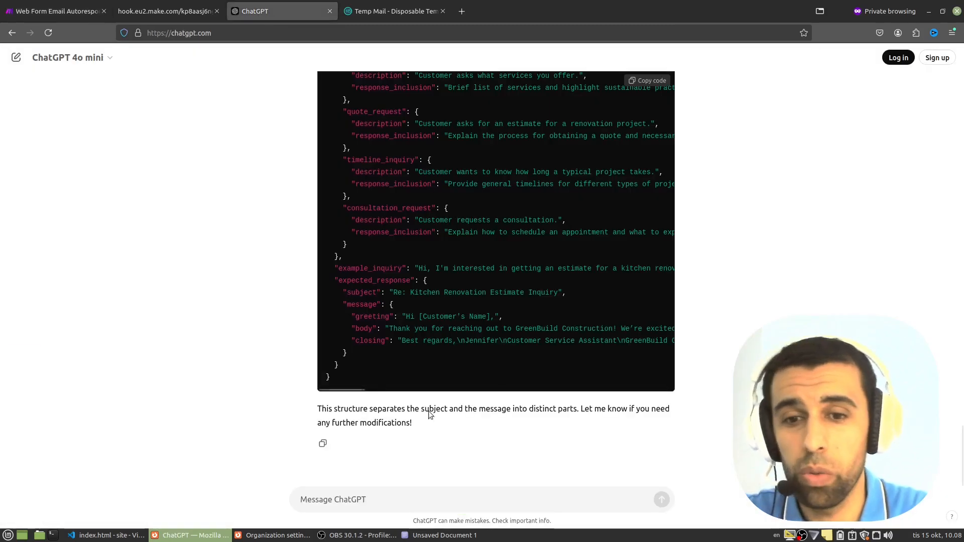
scroll(460, 346, "up", 2)
scroll(532, 287, "down", 2)
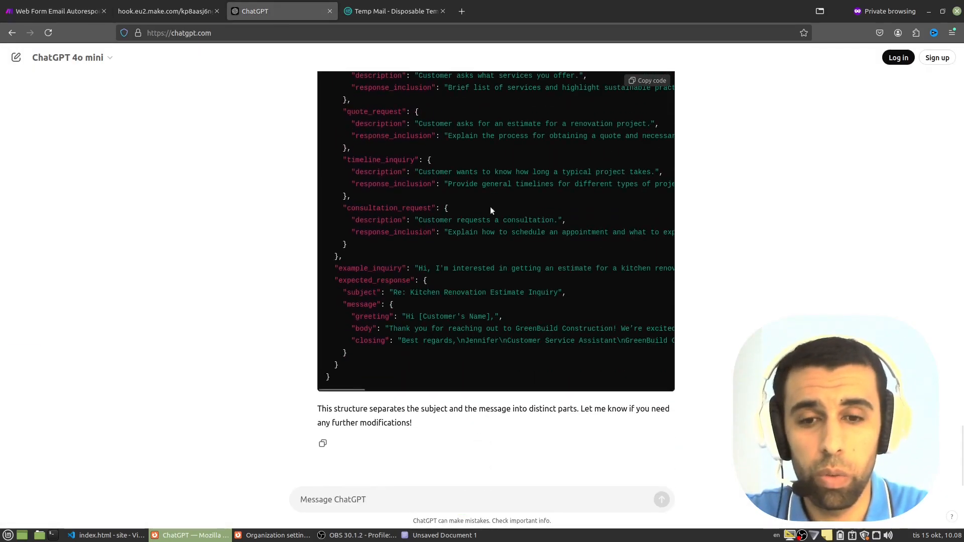
left_click(654, 83)
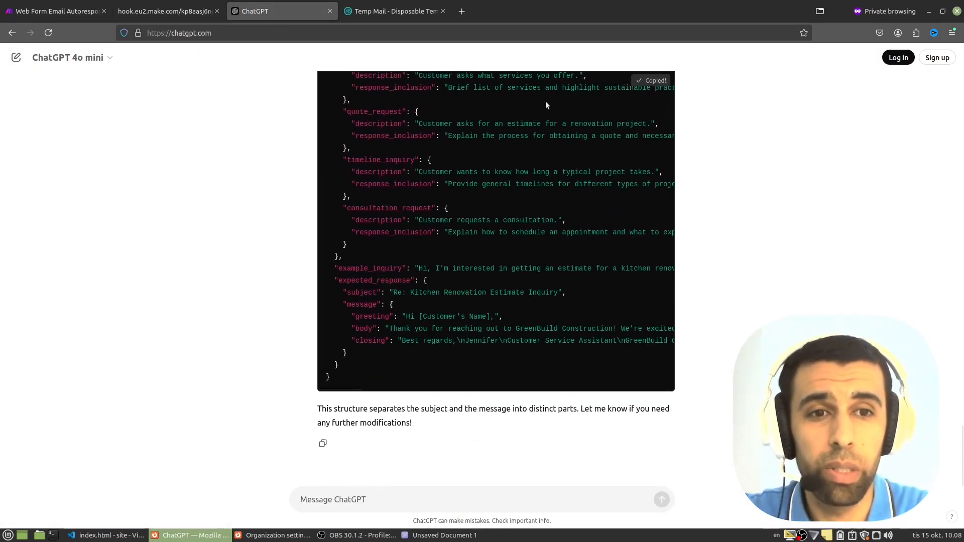
left_click(442, 535)
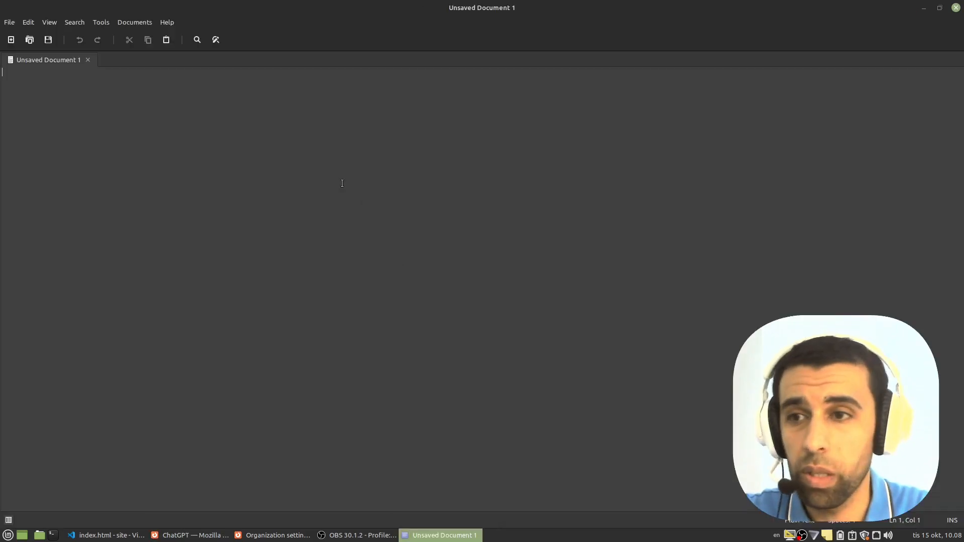
Paste the JSON prompt into Xed and add an "output_format": "json - subject, message" line
key("ctrl+v")
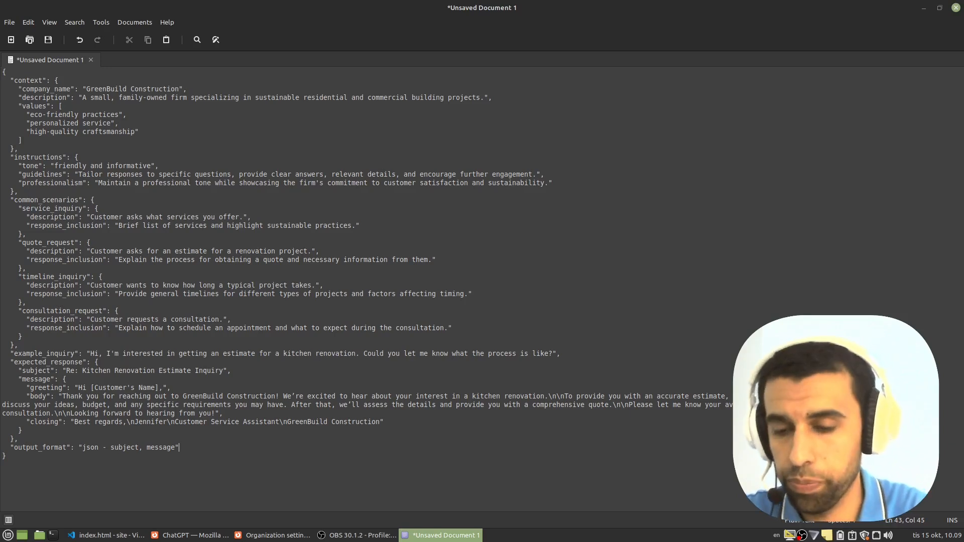
left_click(190, 536)
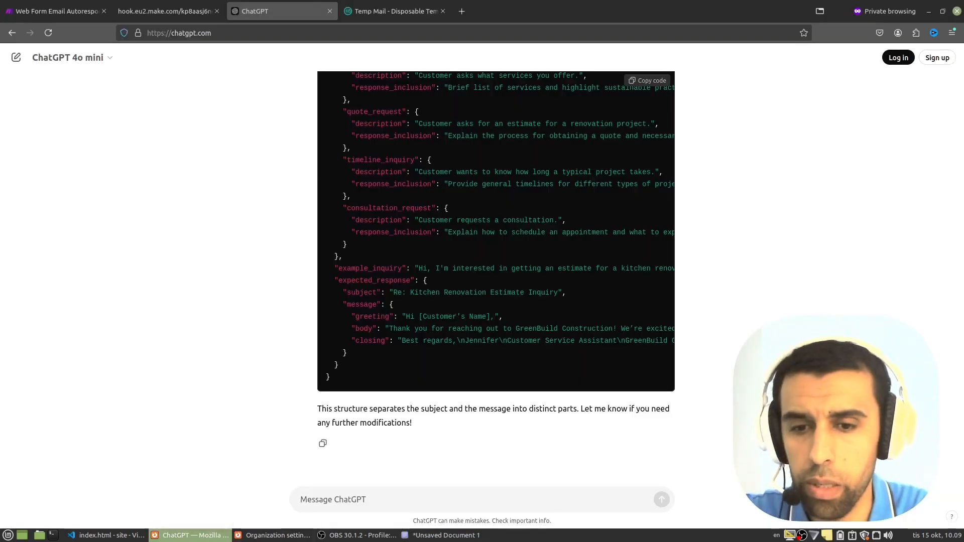
left_click(451, 538)
Copy the entire edited JSON prompt from Xed and return to the Make scenario in Firefox
left_click_drag(158, 500, 4, 72)
right_click(81, 170)
left_click(105, 220)
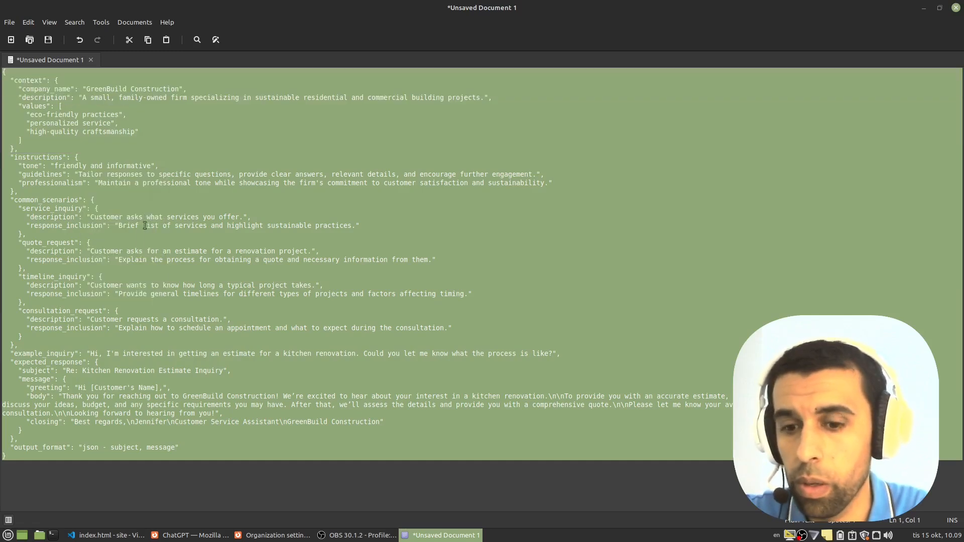
left_click(190, 535)
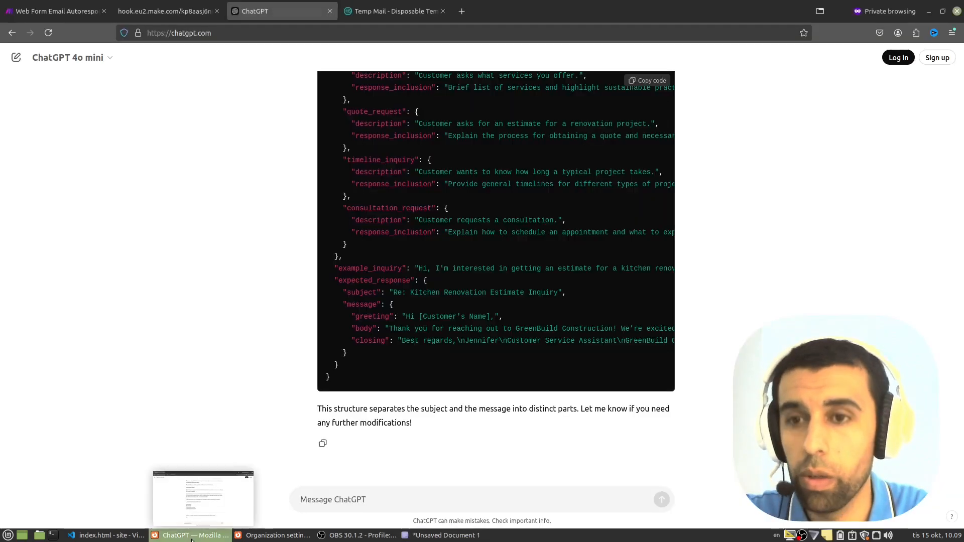
left_click(64, 14)
Replace the OpenAI System message text with the revised GreenBuild JSON prompt and save the module
left_click(421, 258)
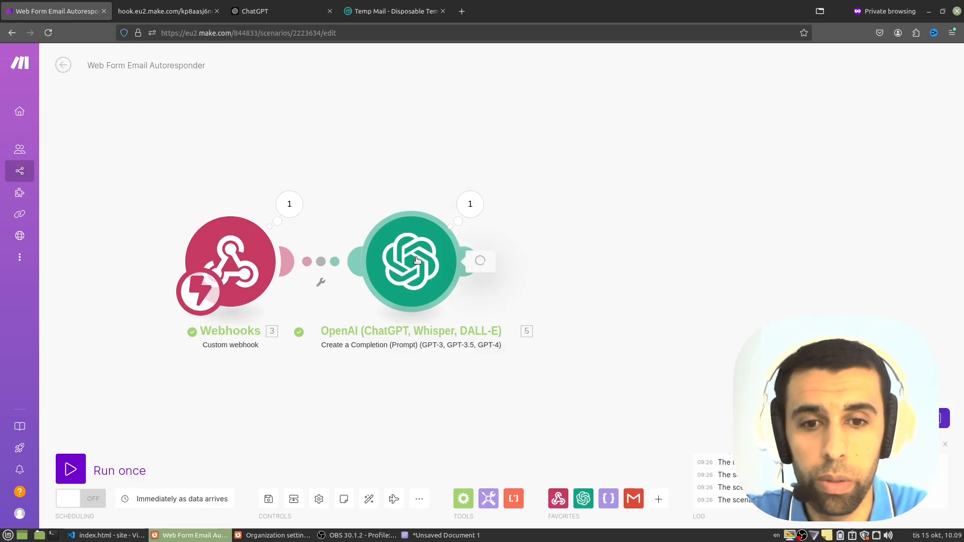
double_click(603, 359)
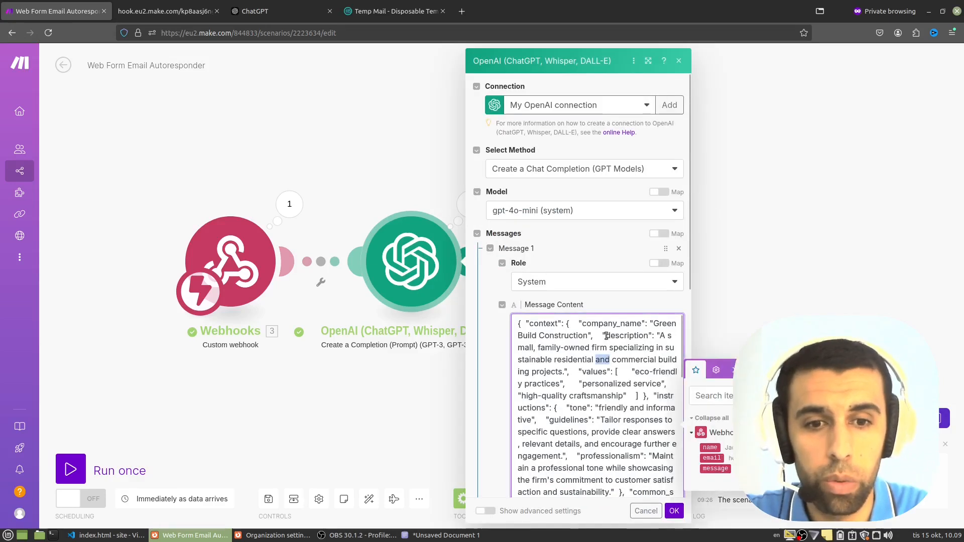
left_click(606, 358)
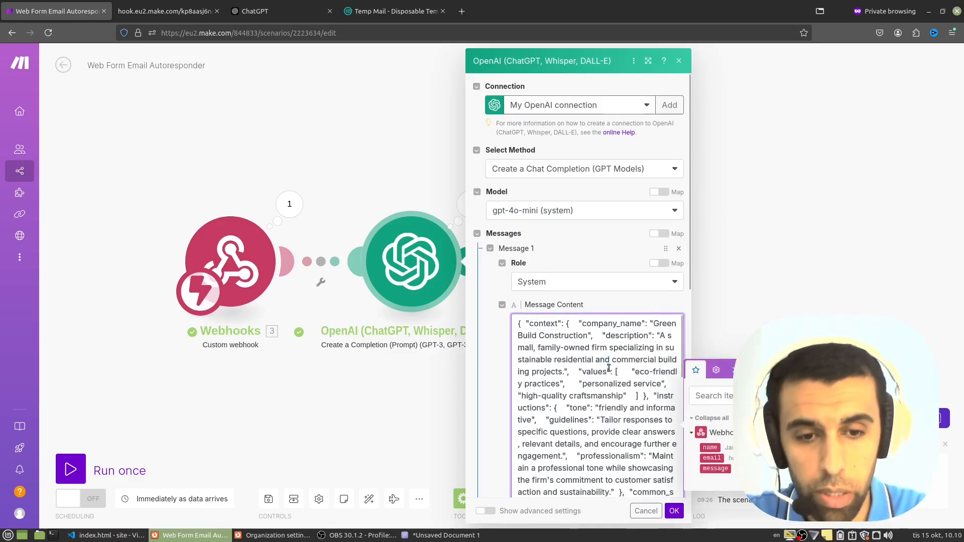
key("ctrl+a")
key("BackSpace")
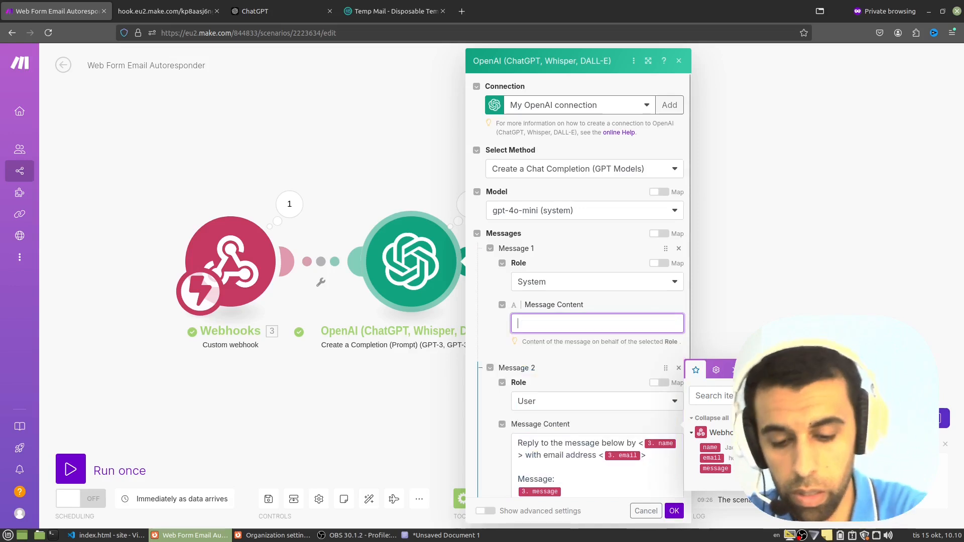
key("ctrl+v")
scroll(606, 396, "up", 2)
scroll(606, 395, "down", 2)
scroll(606, 396, "up", 3)
scroll(605, 396, "down", 4)
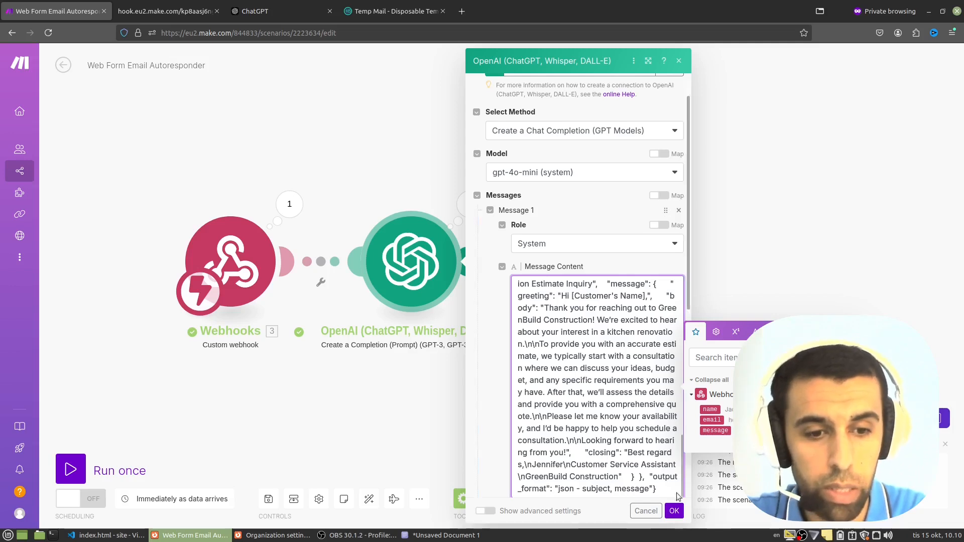
left_click(673, 510)
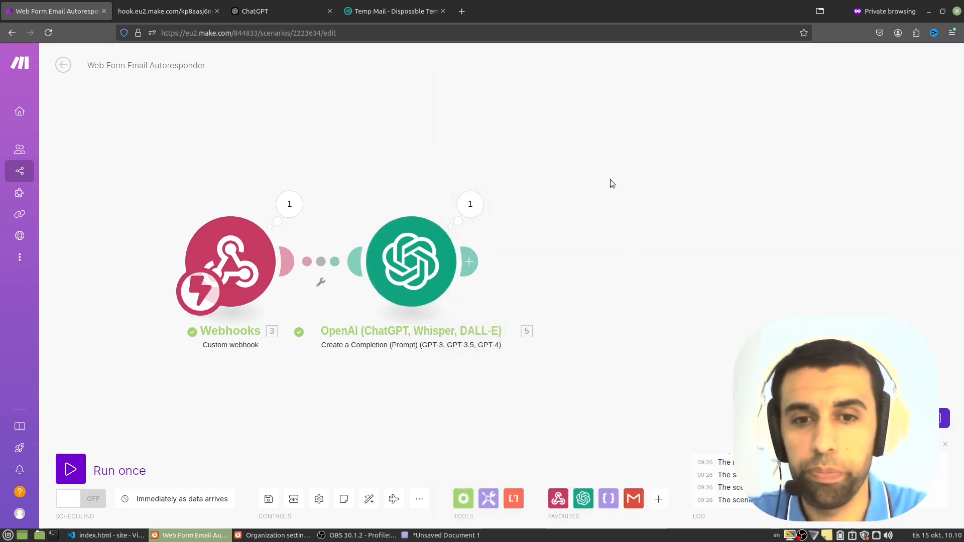
Start a single test run of the scenario and go to the Contact Us form
left_click(70, 469)
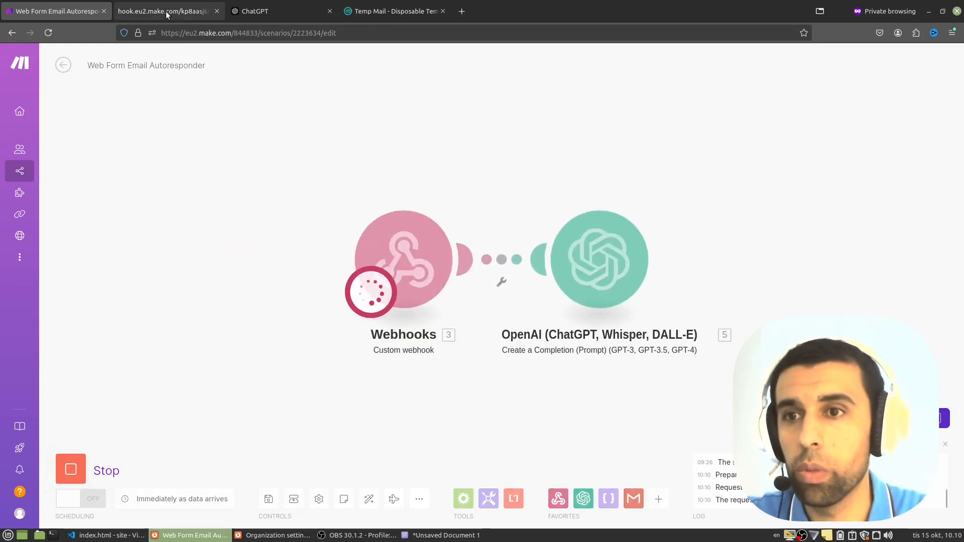
left_click(168, 15)
left_click(11, 33)
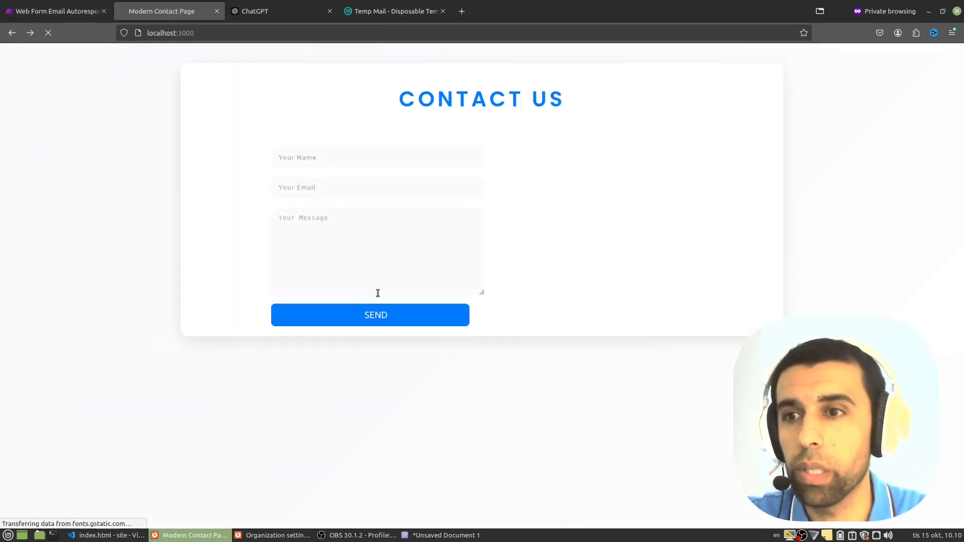
Submit the Contact Us form with a test name, e-mail and message, then return to Make
left_click(337, 159)
key("Tab")
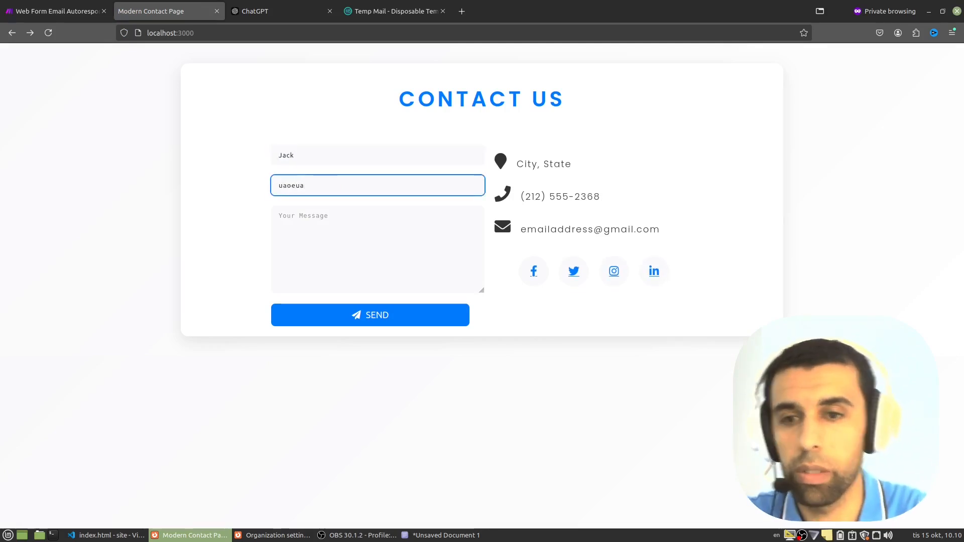
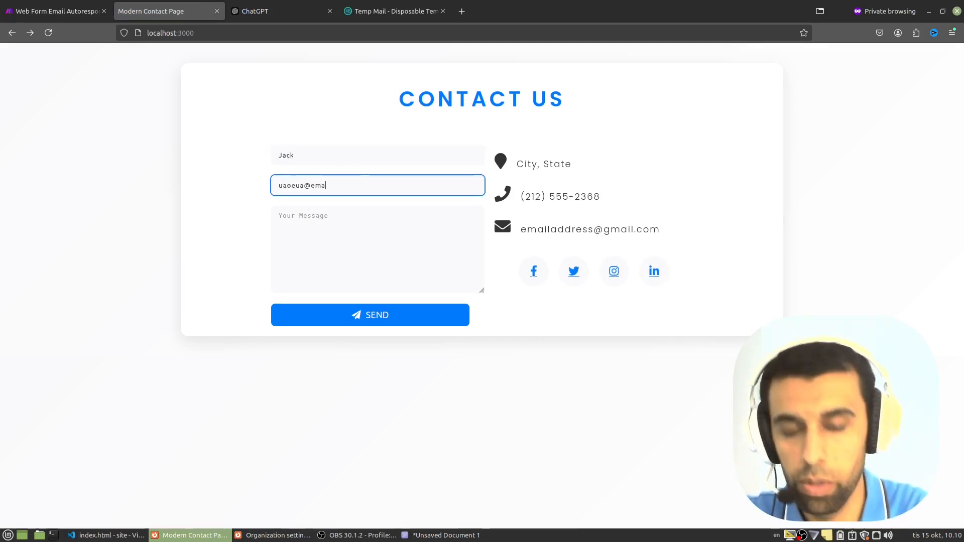
left_click(280, 216)
type("eouaoeeuoa")
left_click(374, 312)
left_click(59, 12)
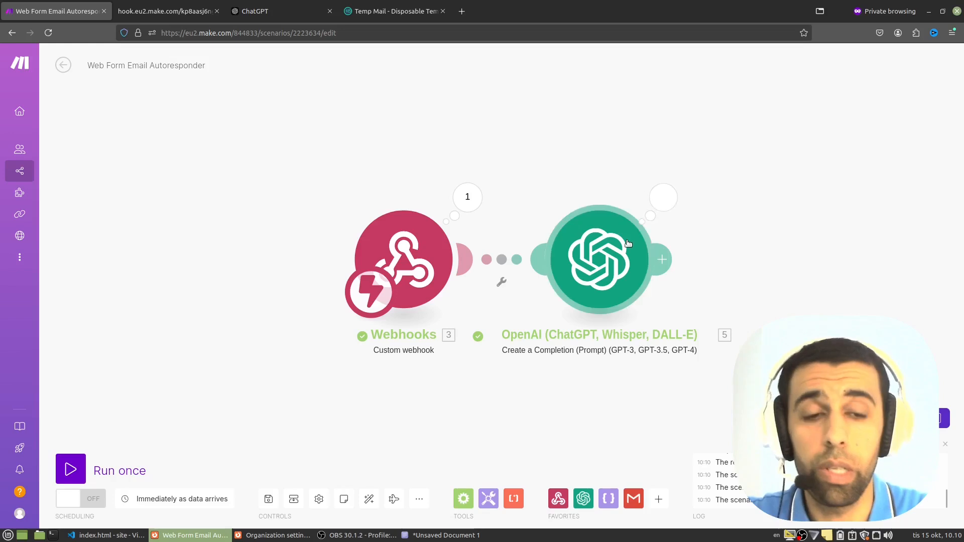
left_click(663, 196)
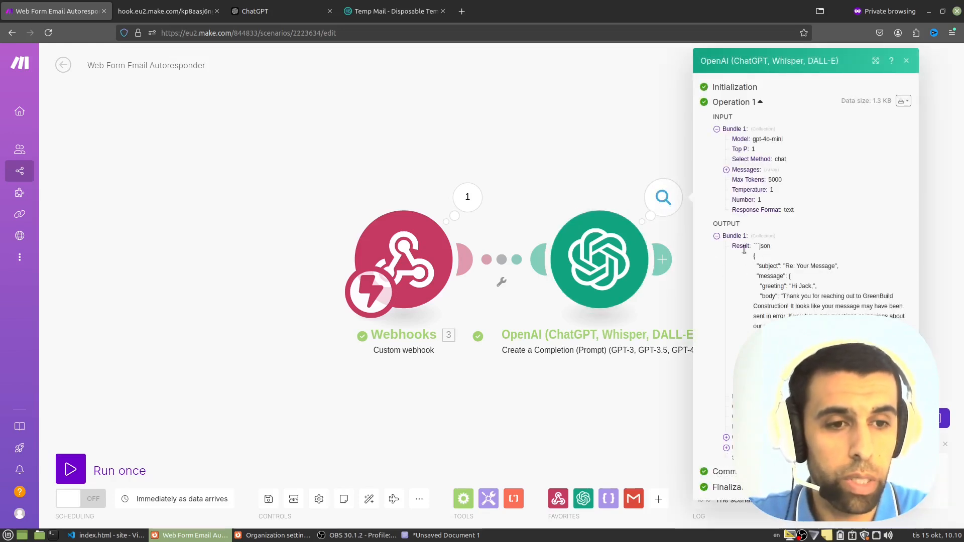
left_click_drag(757, 267, 847, 269)
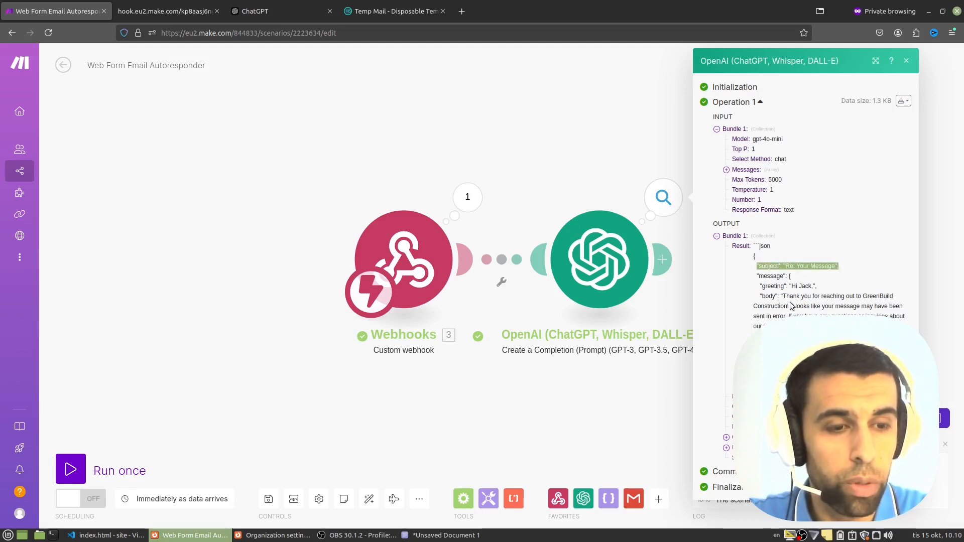
left_click(765, 286)
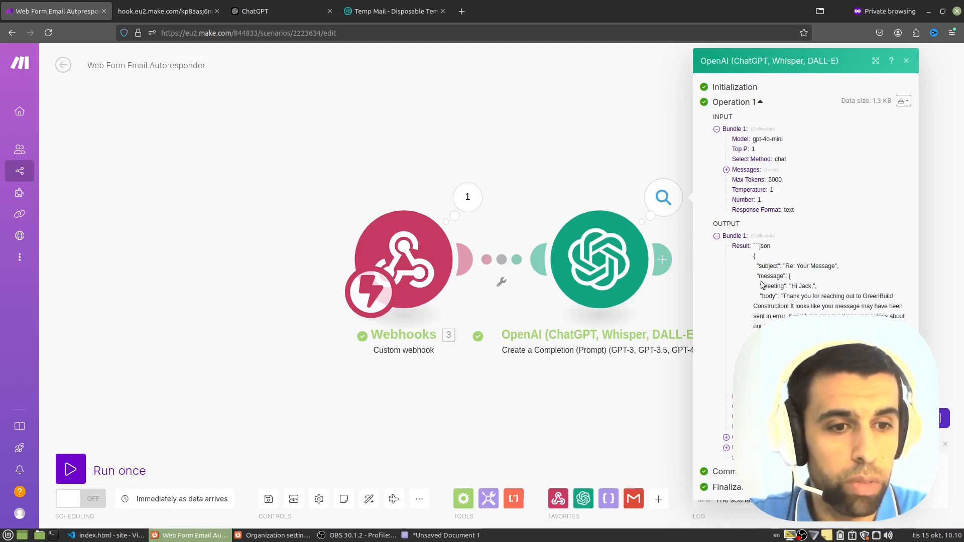
left_click_drag(762, 274, 803, 341)
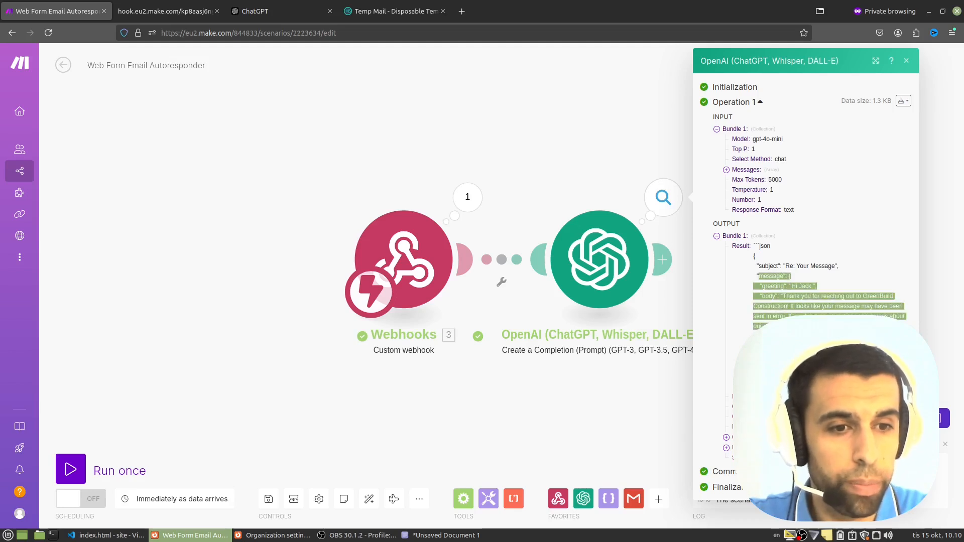
left_click(827, 293)
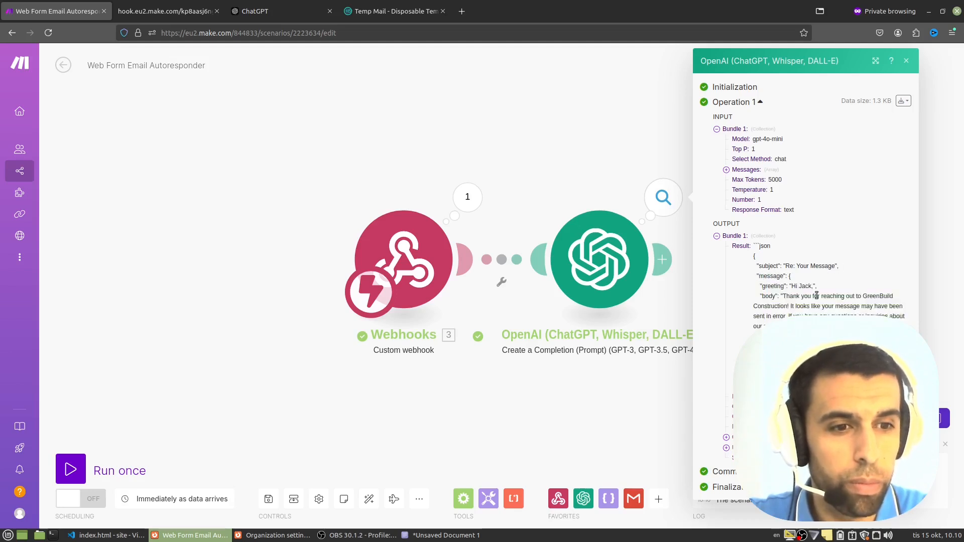
left_click(560, 156)
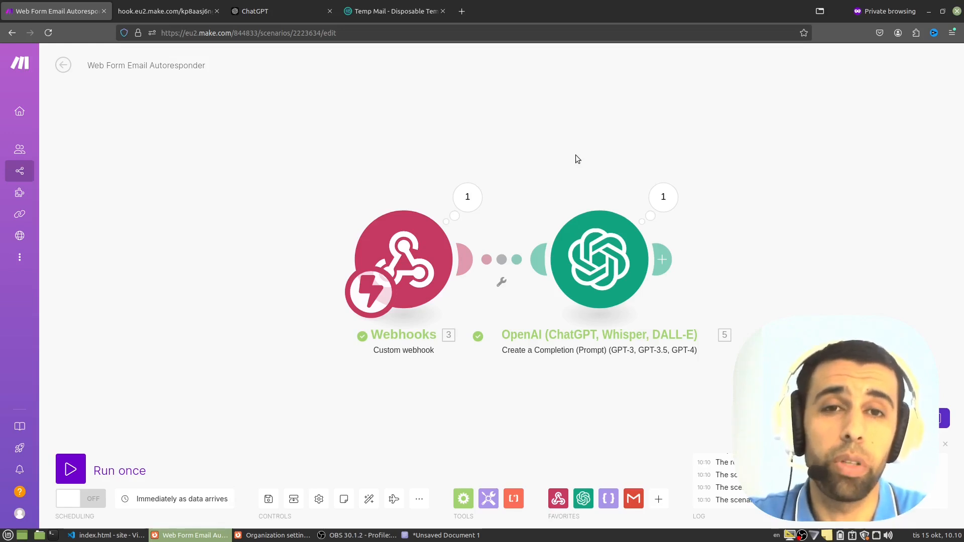
Add a JSON Parse JSON module after OpenAI, mapping the OpenAI Result as its JSON string
left_click(662, 258)
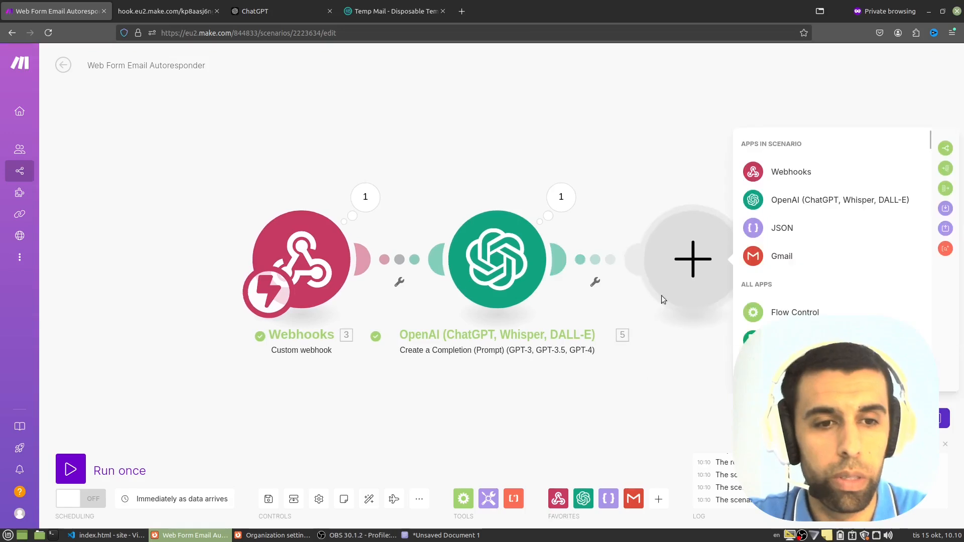
left_click(803, 226)
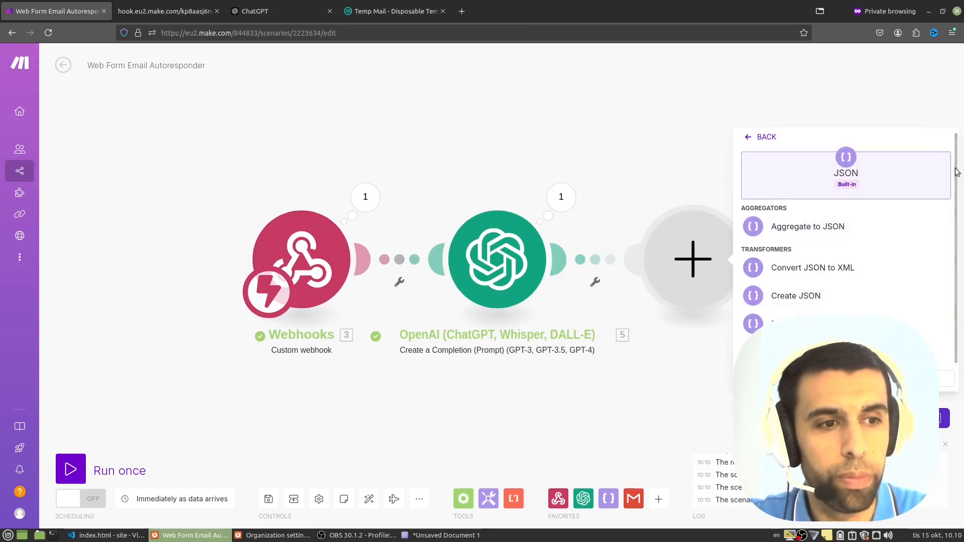
left_click(763, 322)
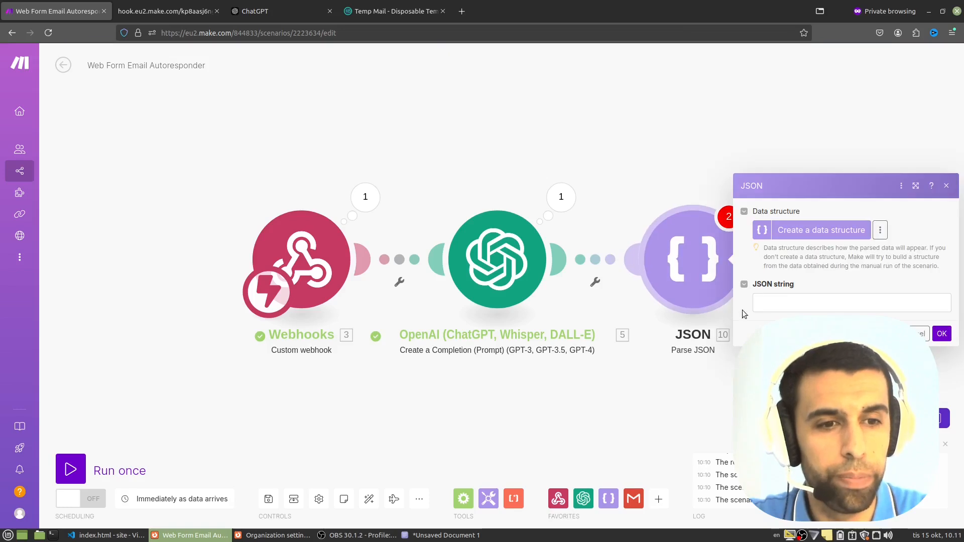
left_click(807, 302)
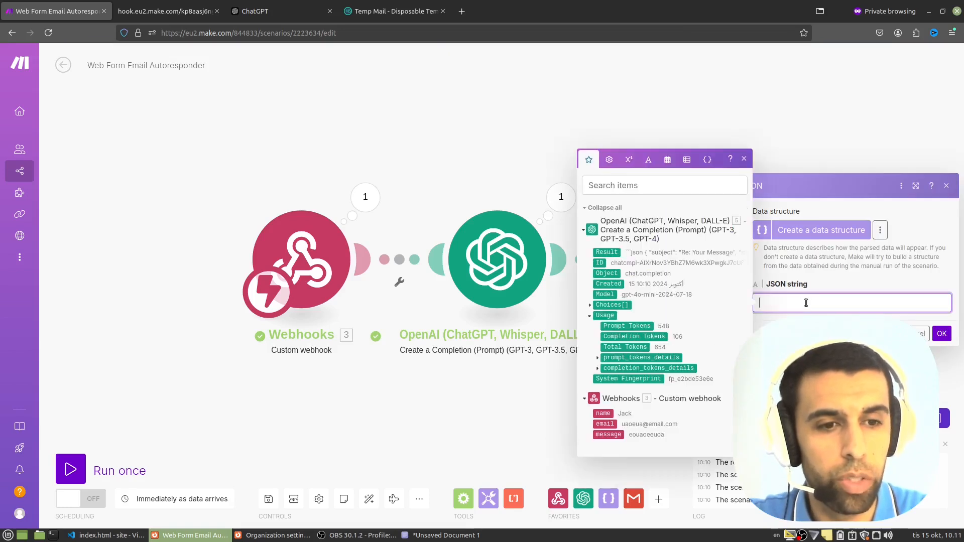
left_click(610, 254)
left_click(766, 123)
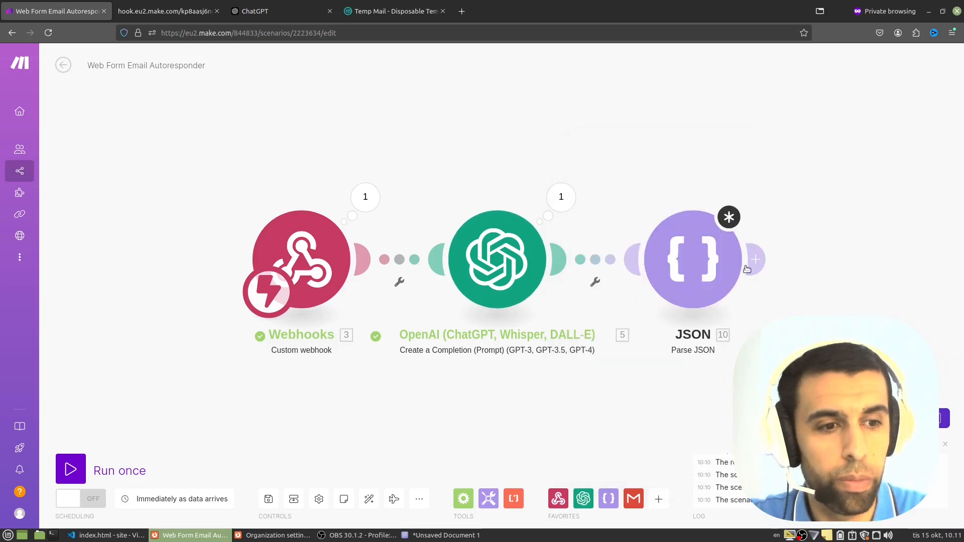
left_click(727, 284)
left_click(942, 333)
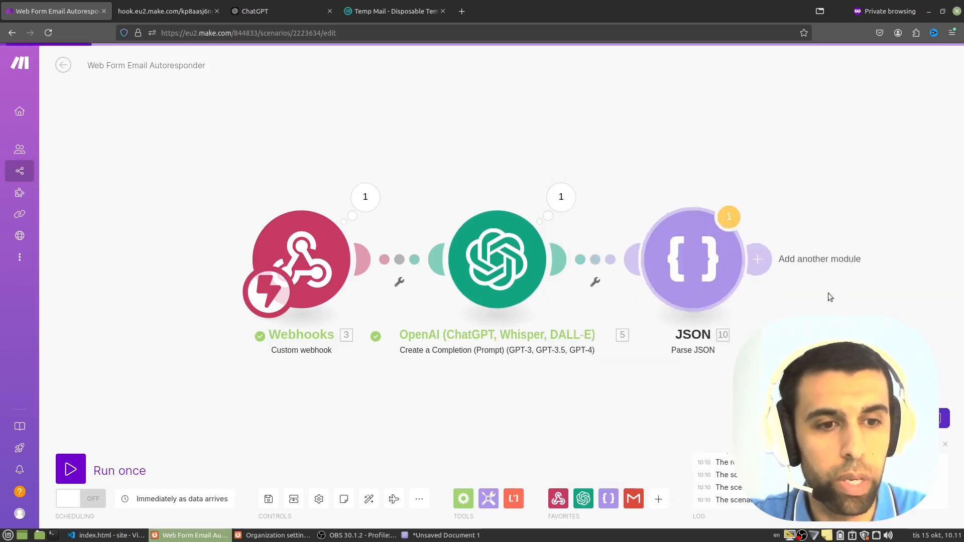
Dismiss the transformer warning and start another test run despite it
left_click(726, 218)
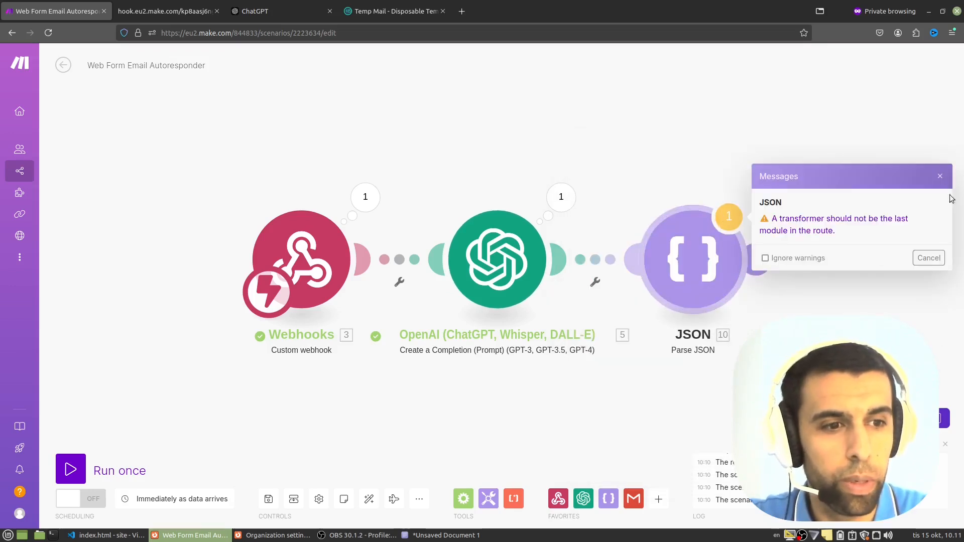
left_click(940, 176)
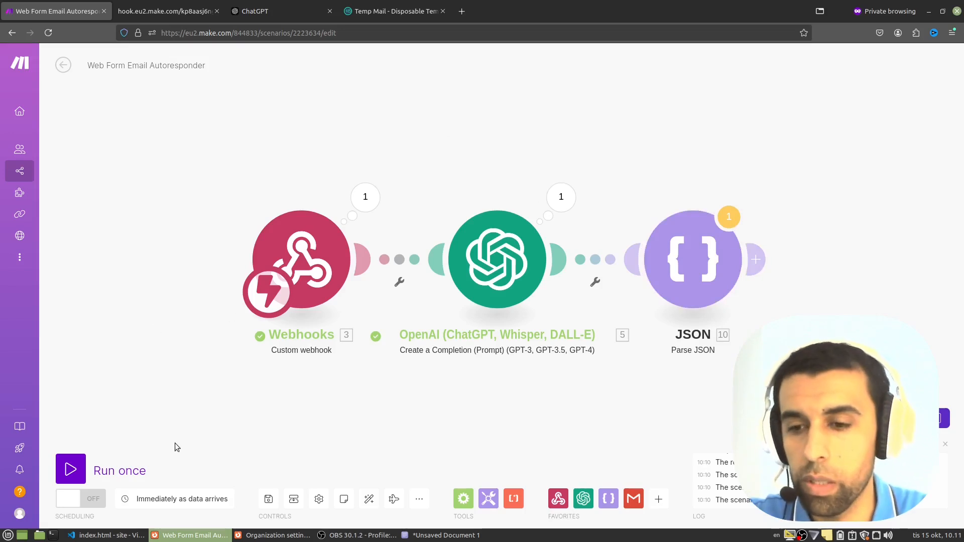
left_click(65, 468)
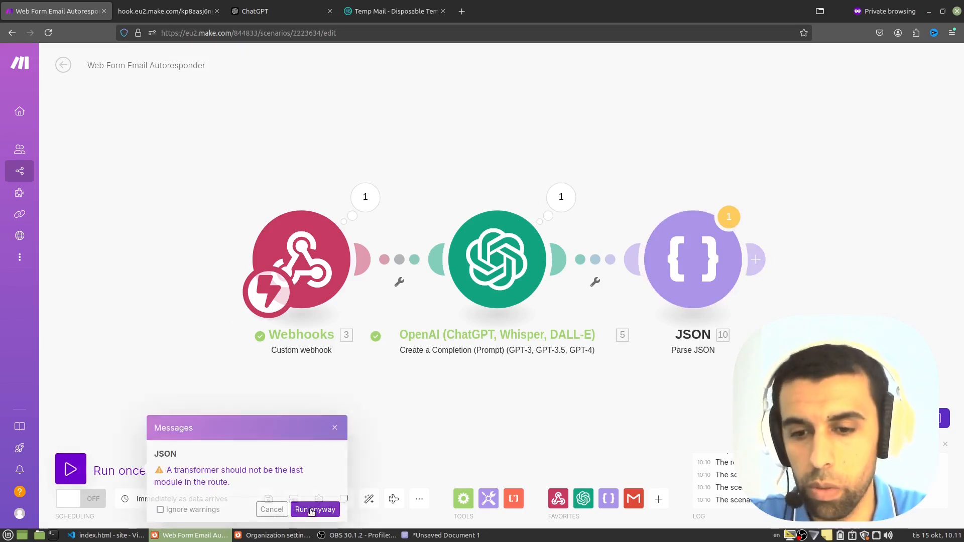
left_click(315, 509)
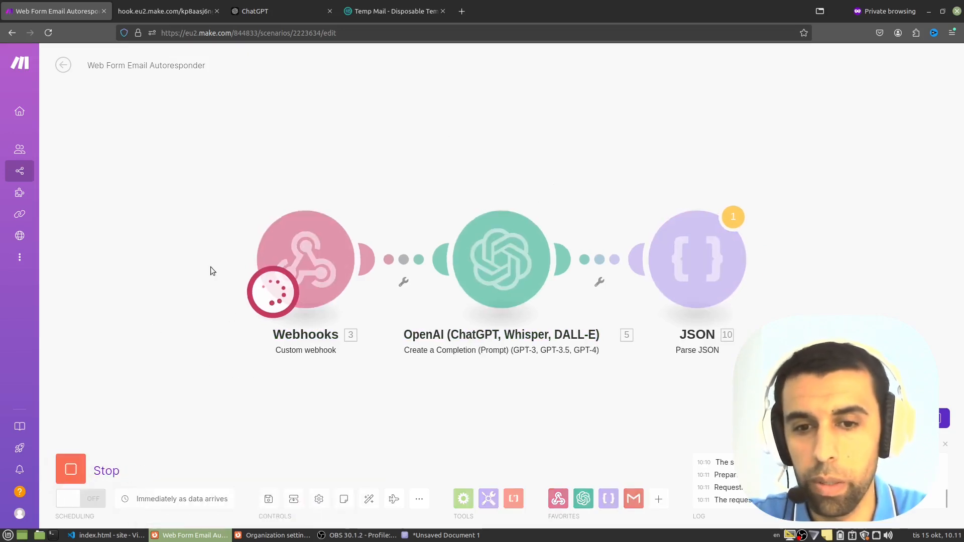
left_click(167, 15)
Replace the form's email field with the temporary inbox address copied from Temp Mail
left_click(12, 33)
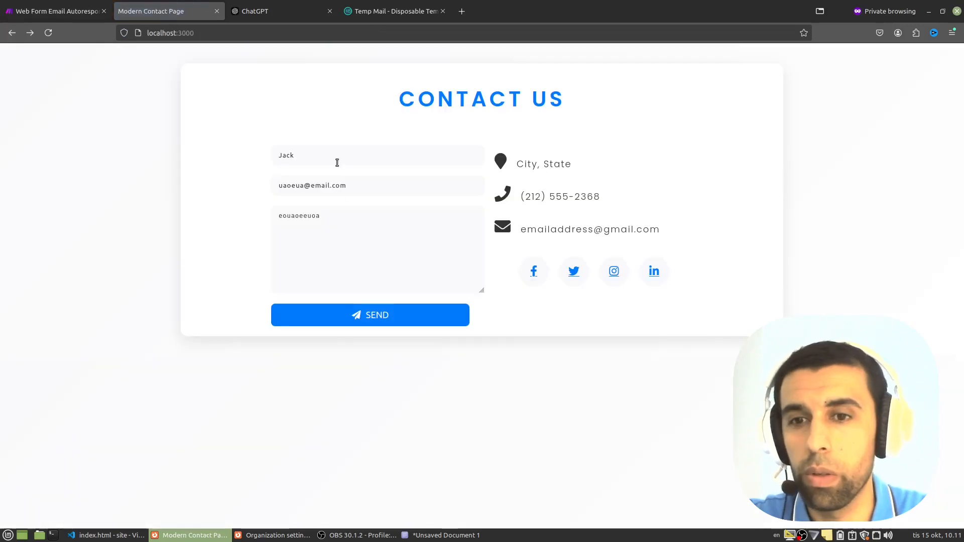
left_click(392, 11)
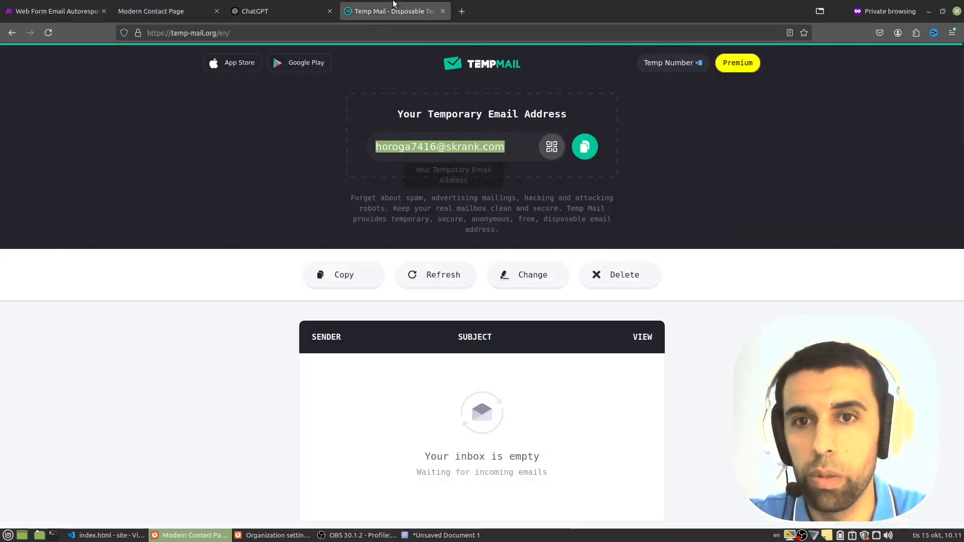
left_click(584, 147)
left_click(146, 11)
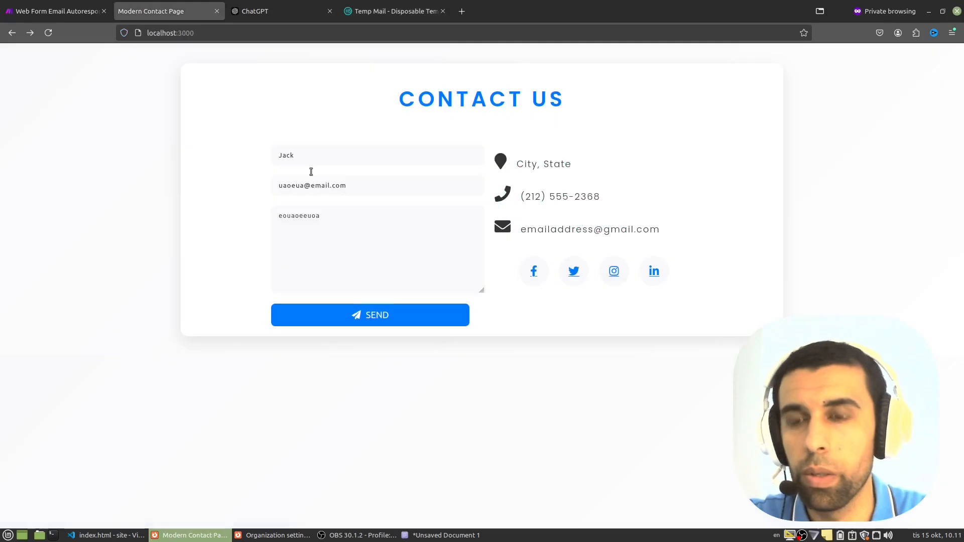
triple_click(335, 186)
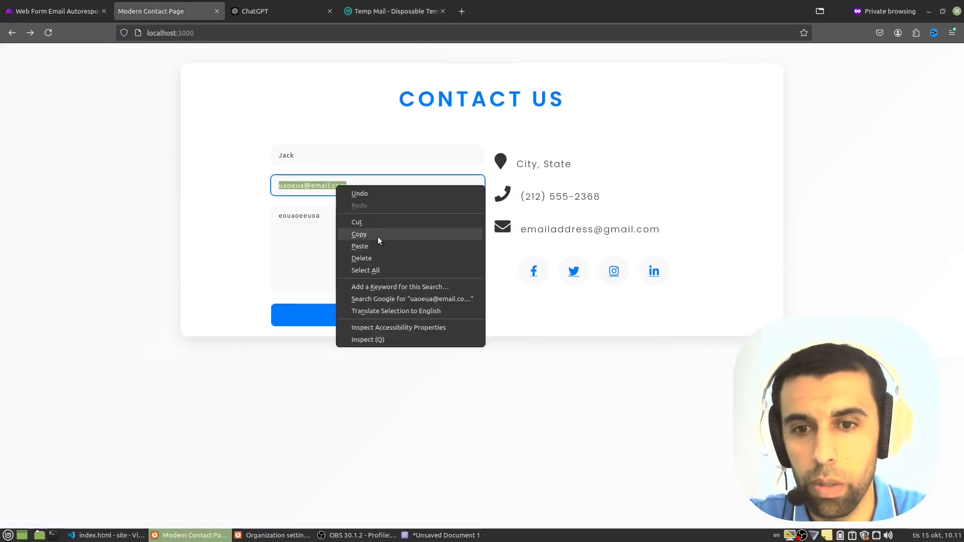
left_click(378, 244)
Enter the message 'How much does a house cost?' and submit the form
double_click(339, 222)
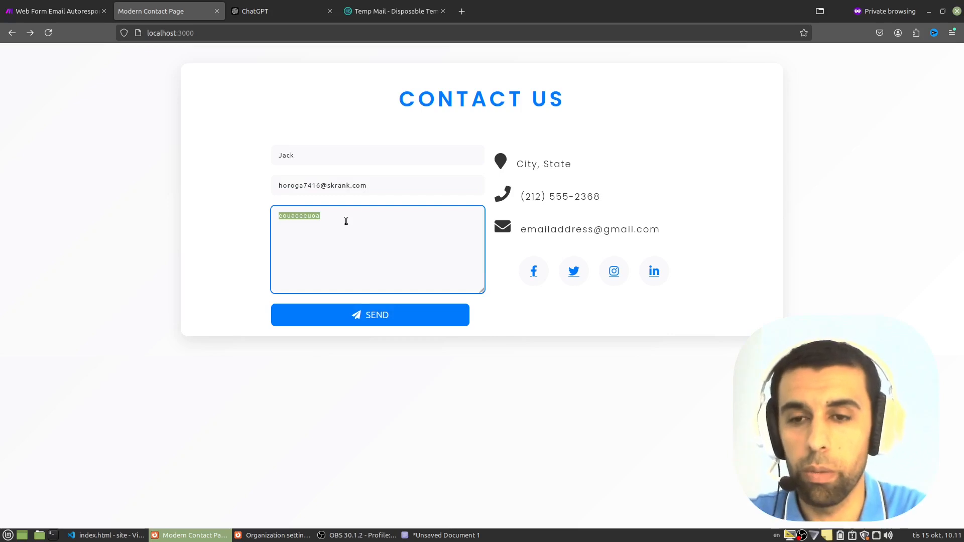
type("How muchd")
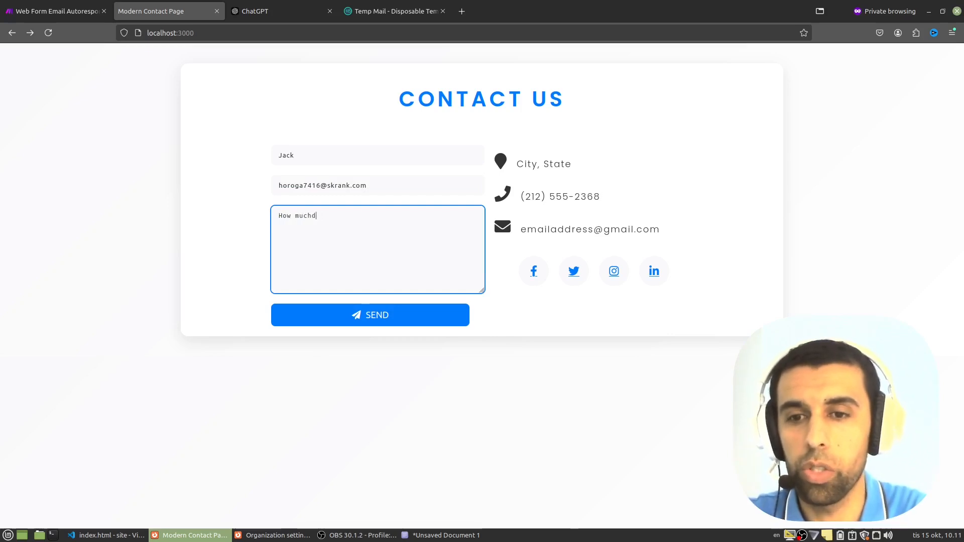
type("oes does a hos")
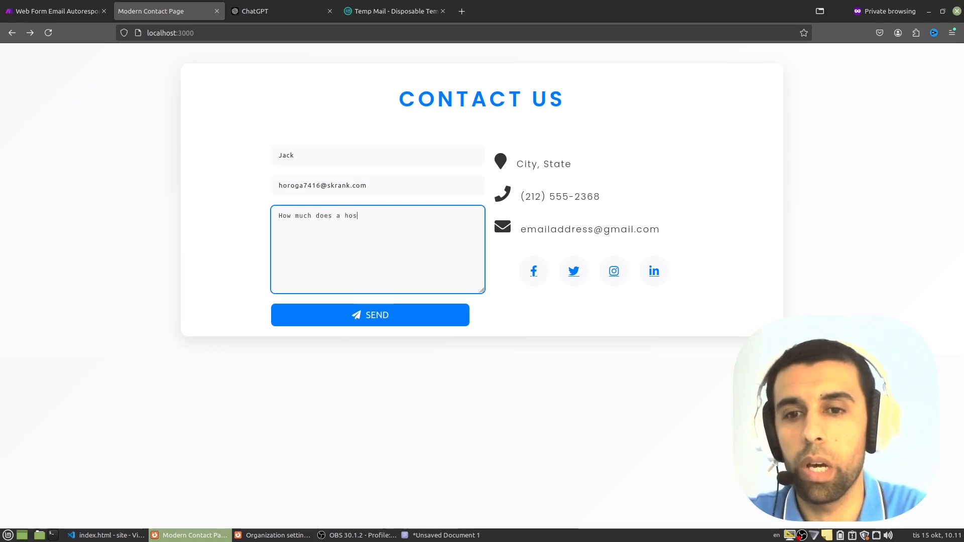
key("BackSpace")
type("ouse cost")
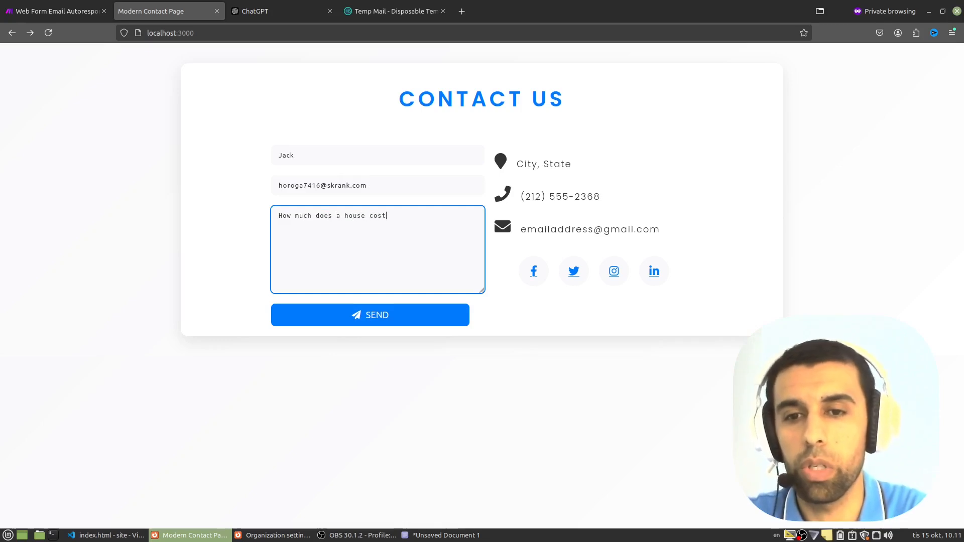
type("?")
left_click(355, 321)
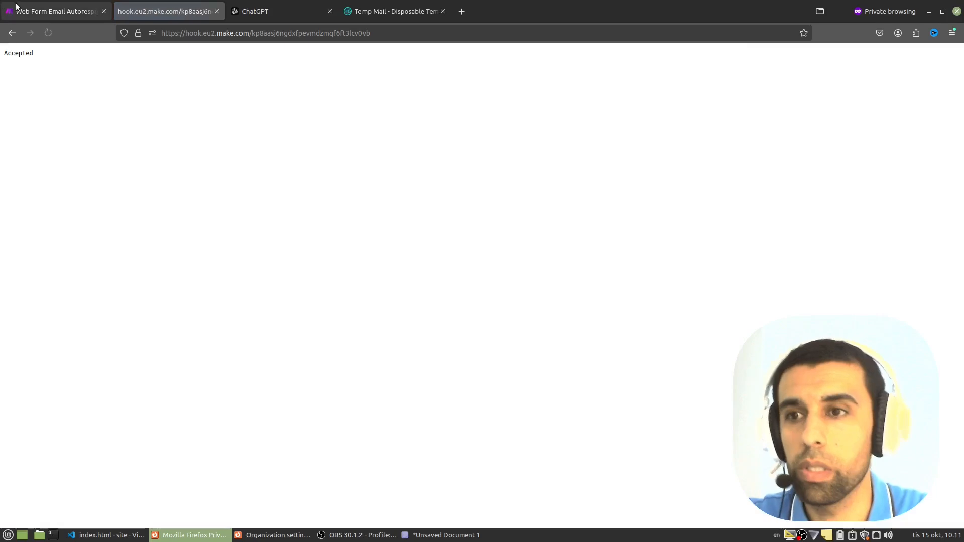
Inspect the Parse JSON output, expanding the message and selecting subject 'Re: Inquiry About House Pricing'
left_click(33, 12)
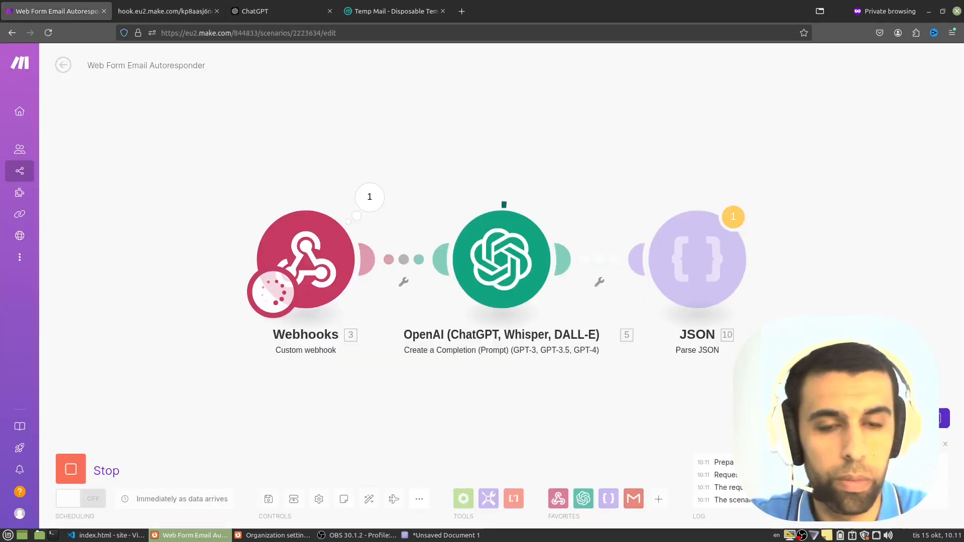
left_click(944, 446)
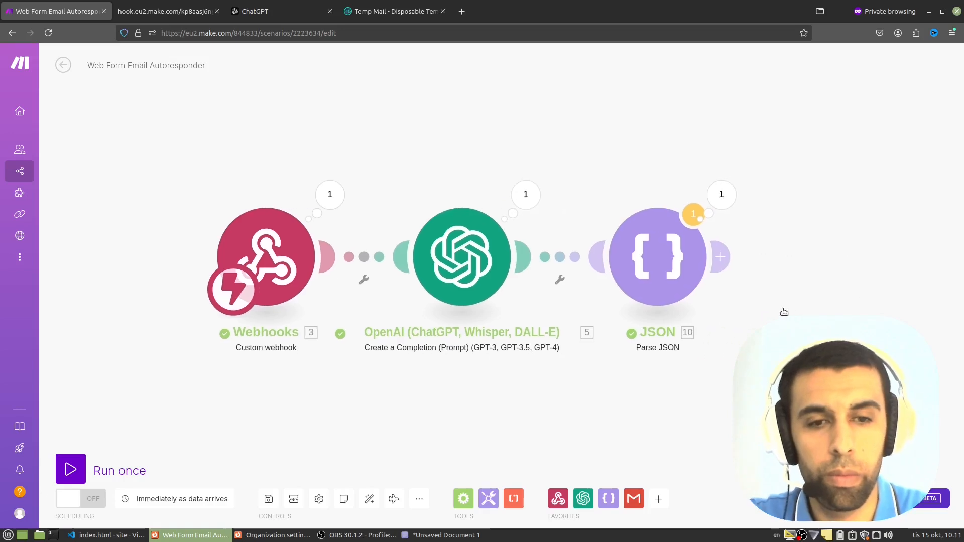
left_click_drag(693, 318, 490, 315)
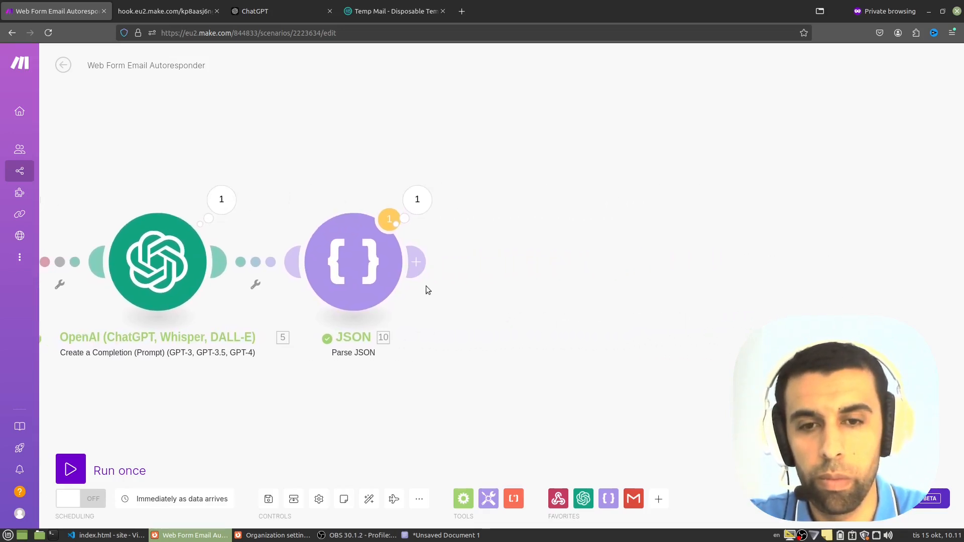
left_click(389, 219)
left_click(409, 201)
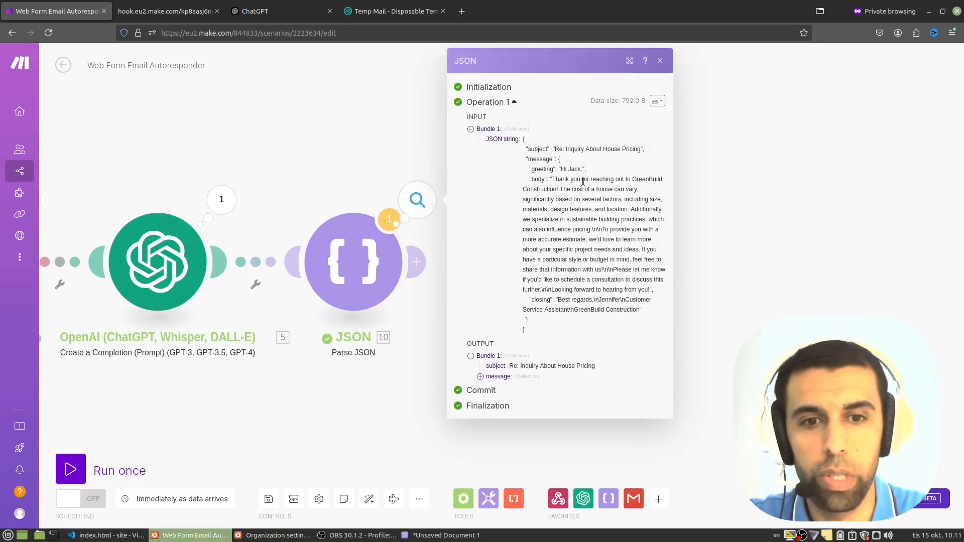
left_click(471, 129)
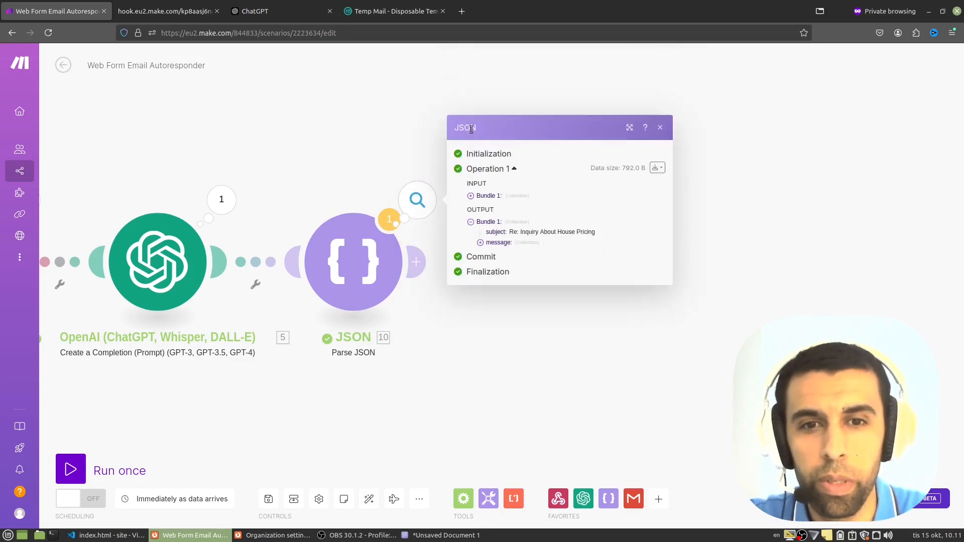
left_click(481, 243)
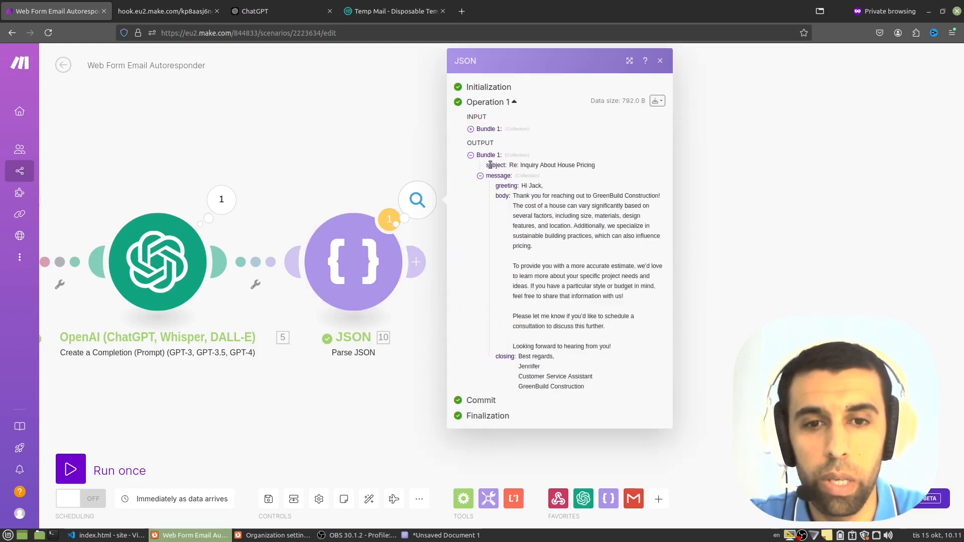
left_click_drag(497, 166, 598, 167)
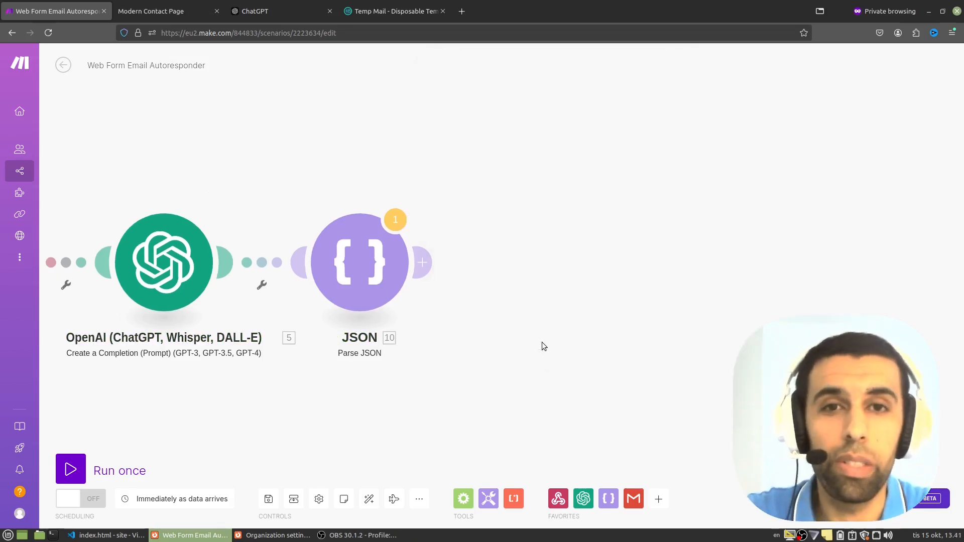
Add a Gmail 'Send an Email' module after the Parse JSON module
left_click(432, 268)
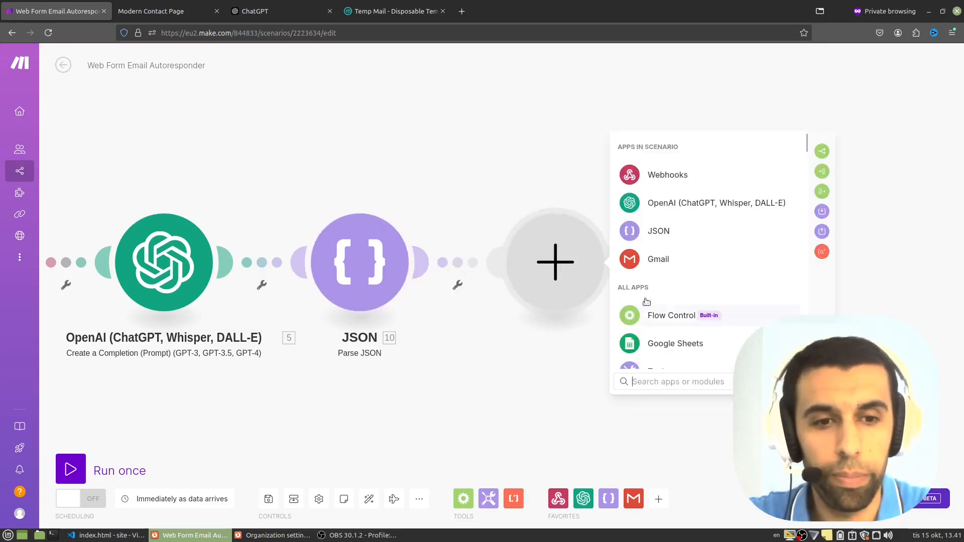
left_click(677, 260)
scroll(753, 271, "down", 5)
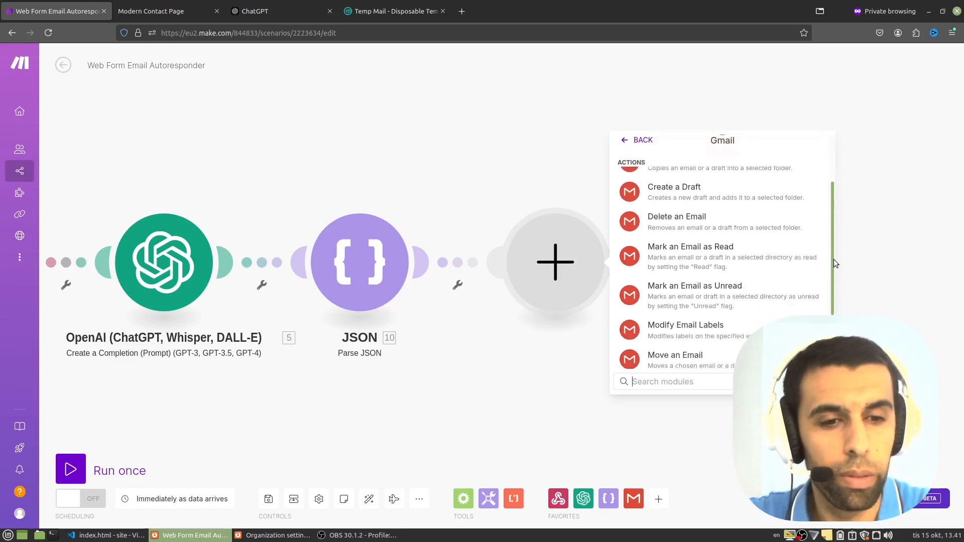
left_click(690, 308)
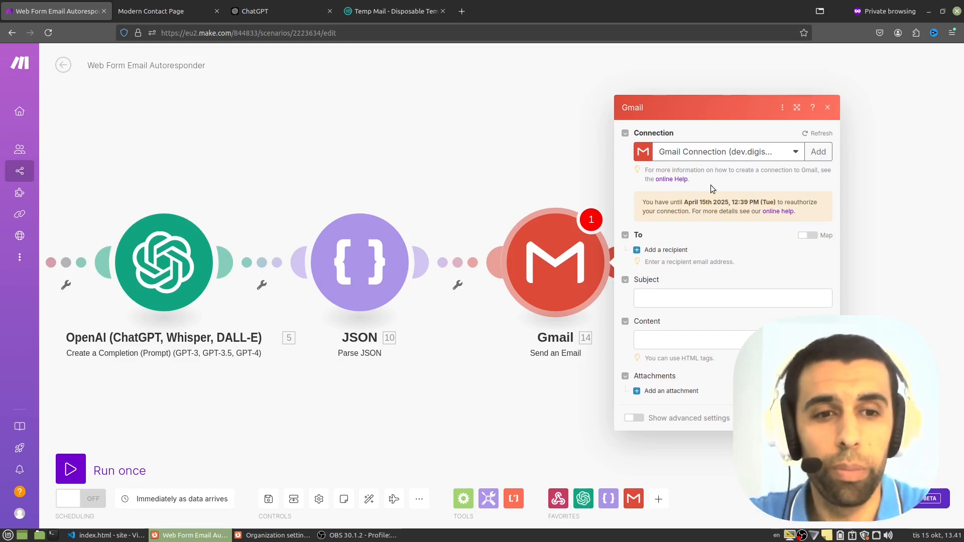
Map the parsed '10. subject' value into the email Subject field
left_click(674, 298)
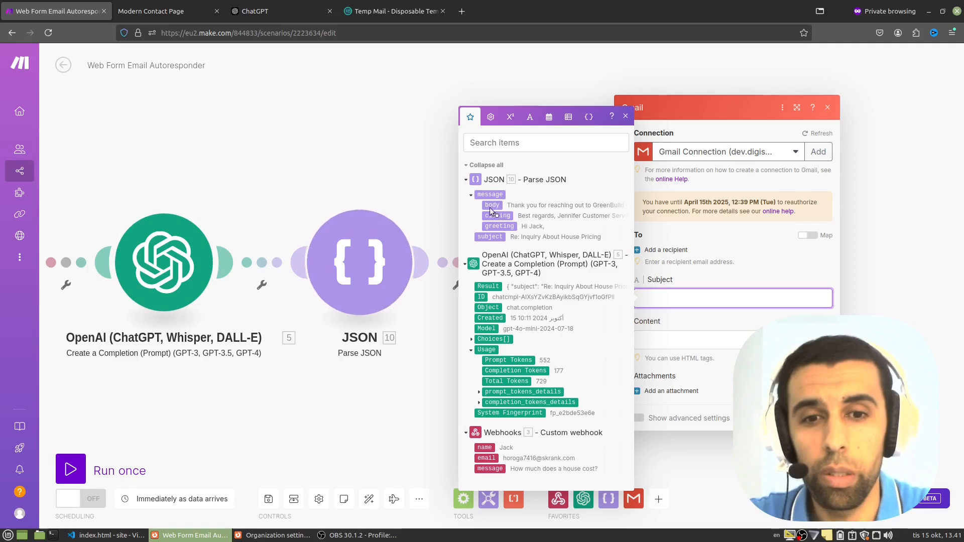
left_click(482, 237)
key("Tab")
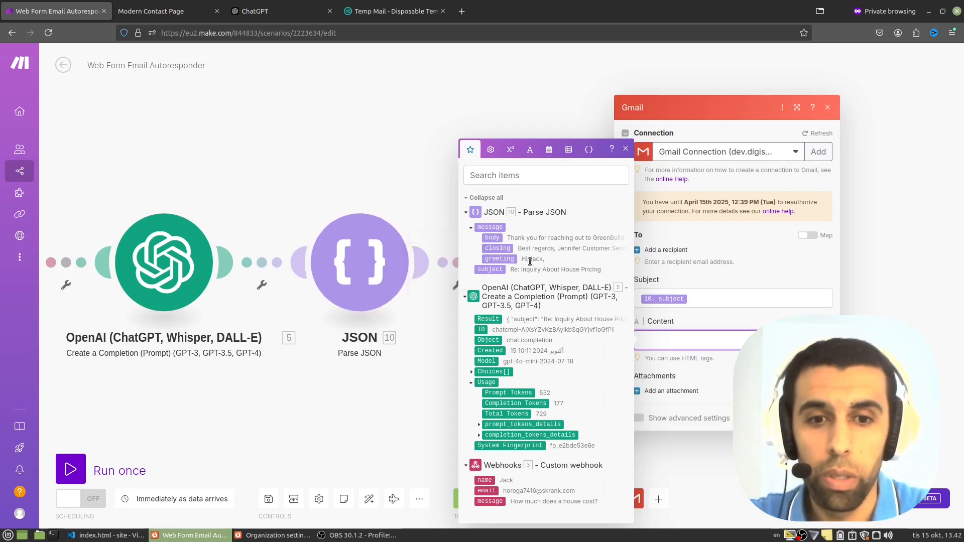
Build the email Content from the parsed greeting, body and closing, separated by <br> line breaks
left_click(503, 259)
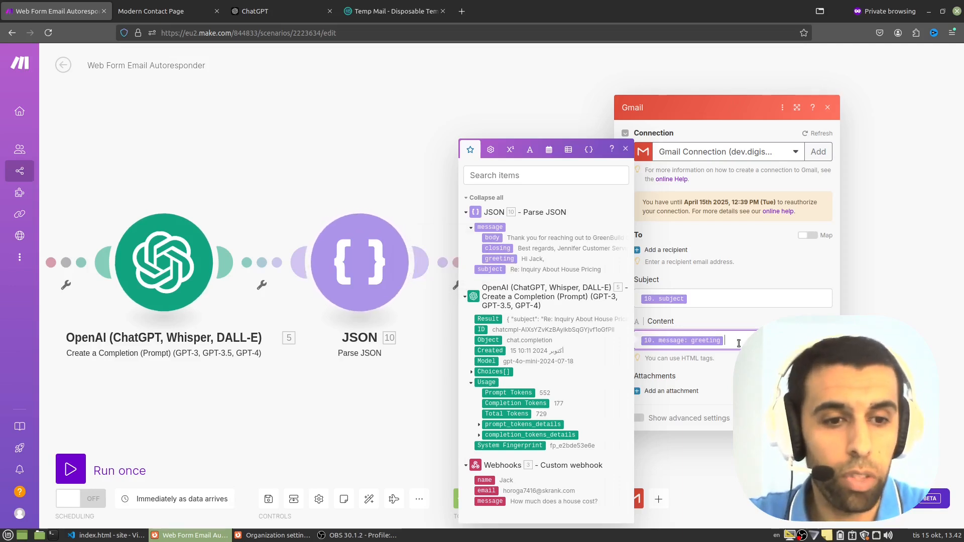
type("<")
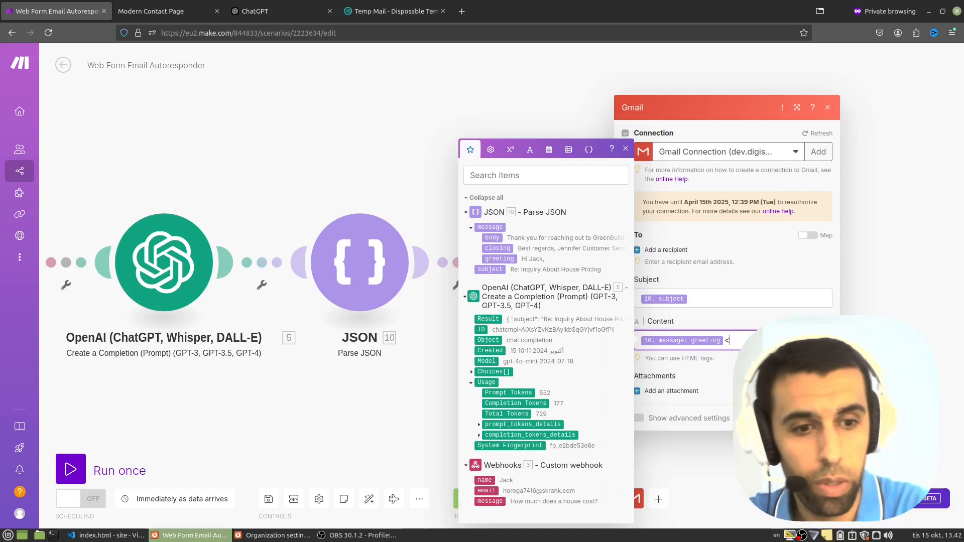
type("br>")
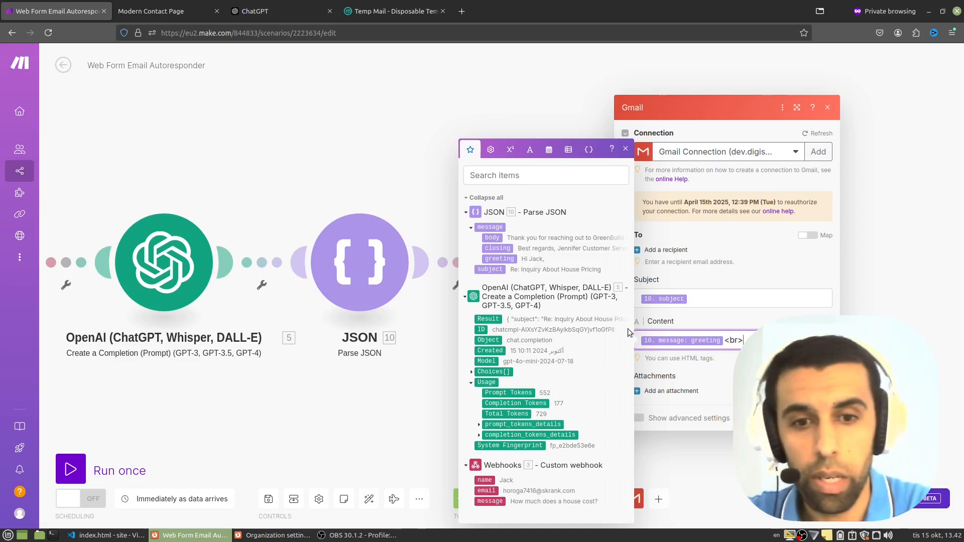
left_click(500, 259)
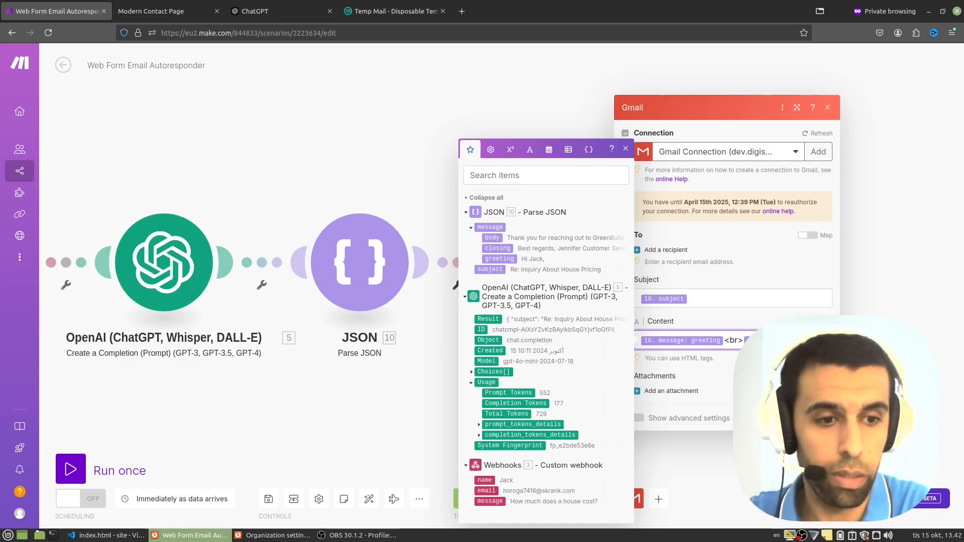
type("<br> >")
type("<br>")
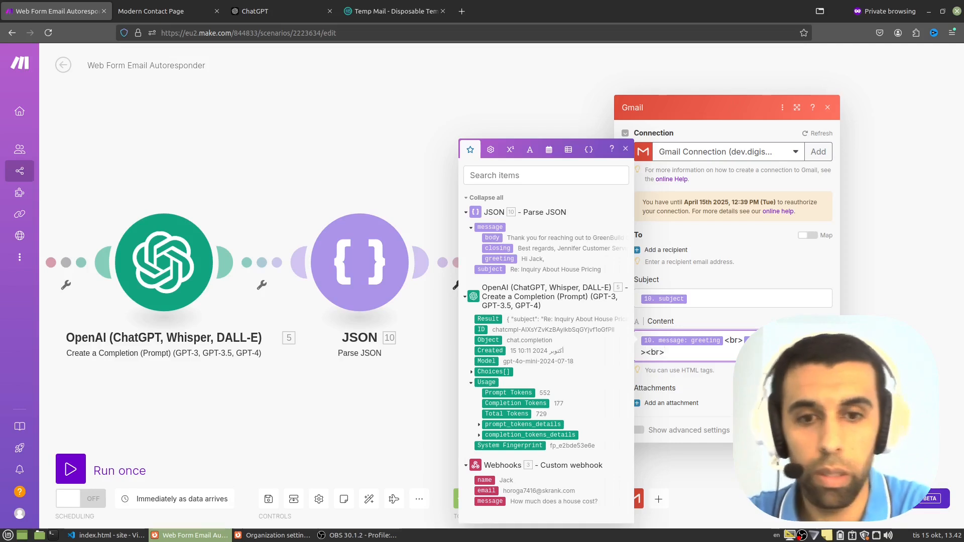
left_click(497, 249)
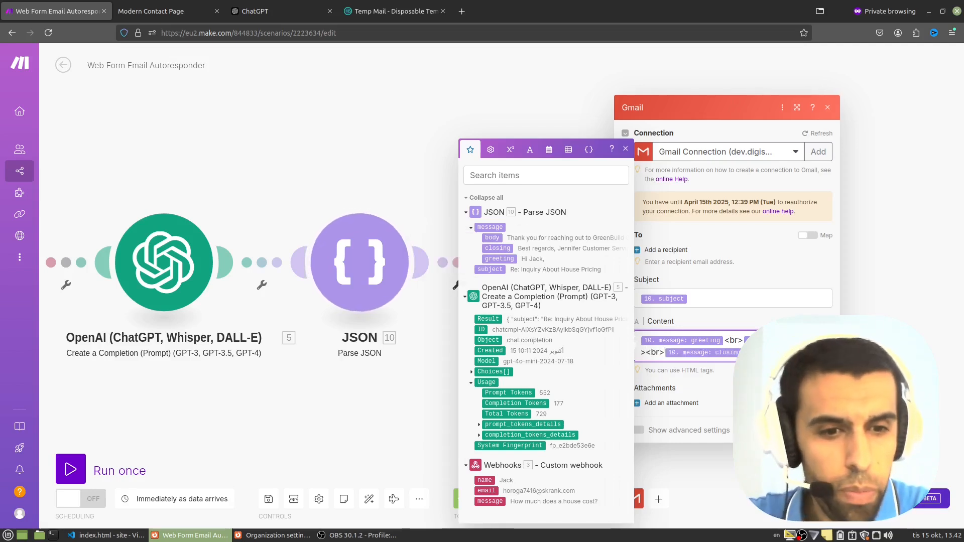
left_click(776, 388)
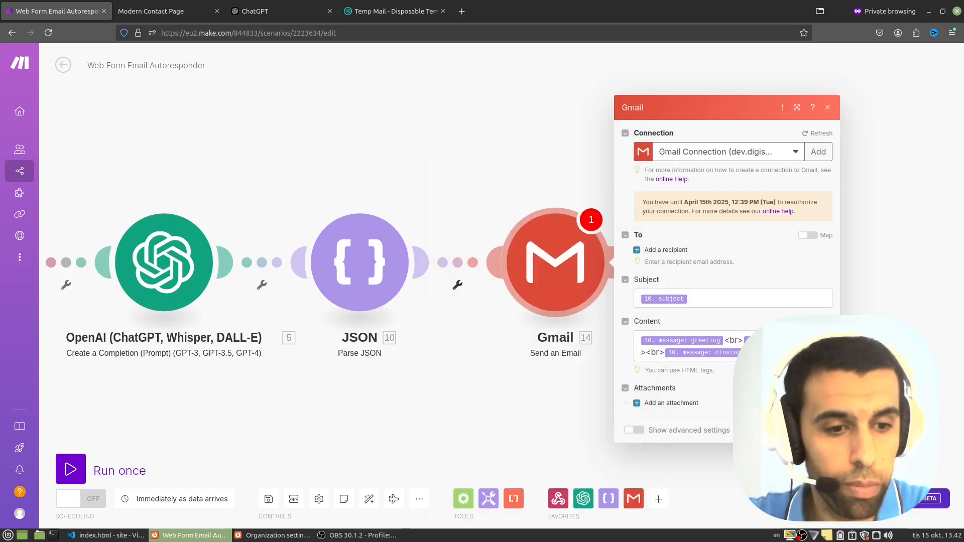
Add a recipient mapped to the webhook's '3. email', save the Gmail module, and run the scenario once
left_click(818, 431)
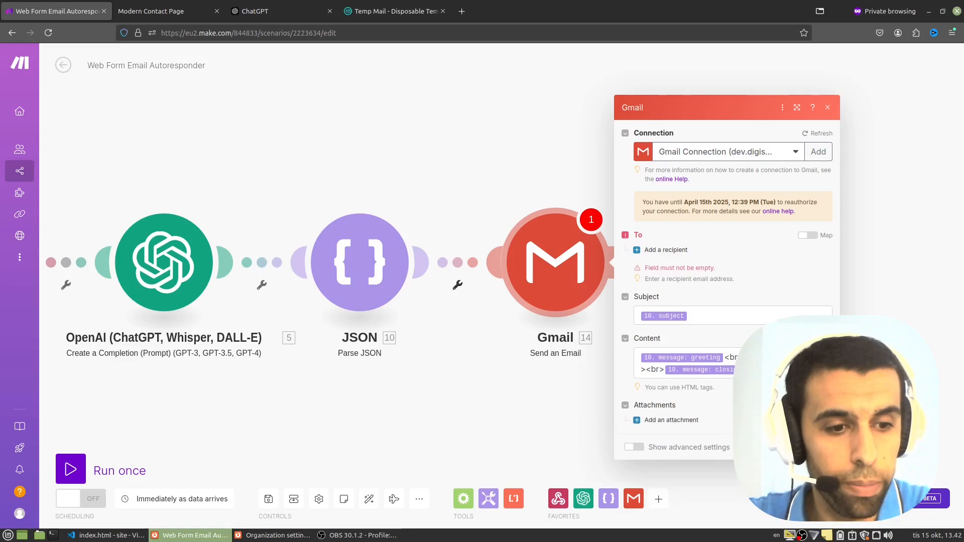
left_click(641, 250)
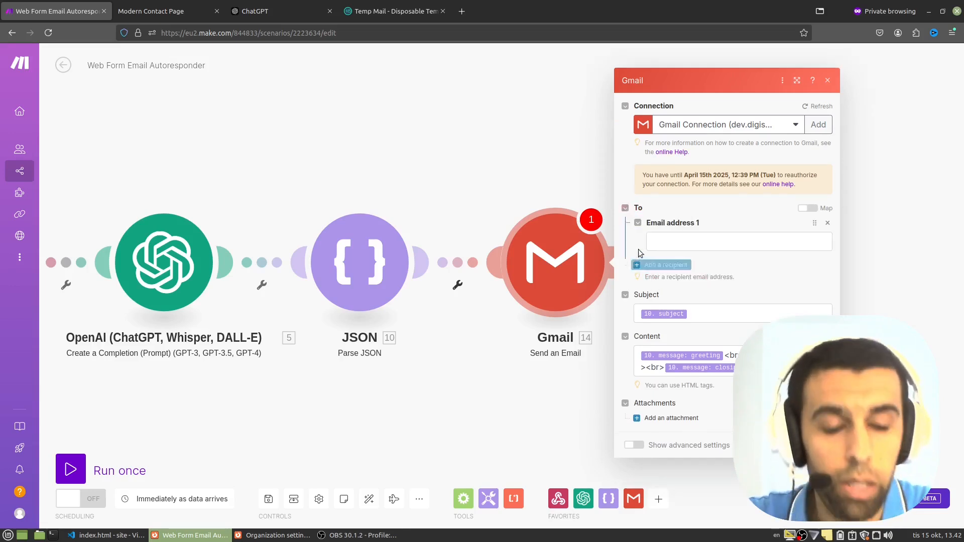
left_click(690, 243)
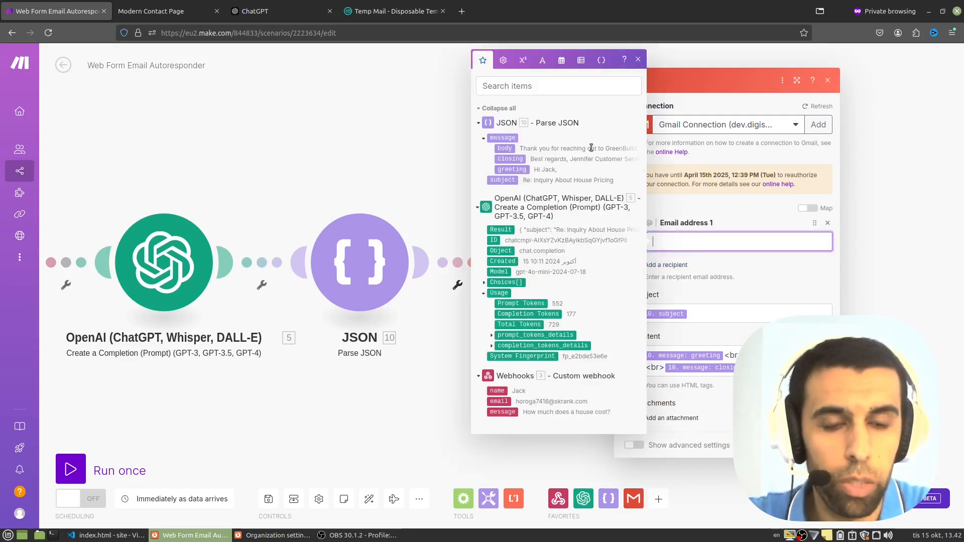
left_click(505, 400)
left_click(742, 268)
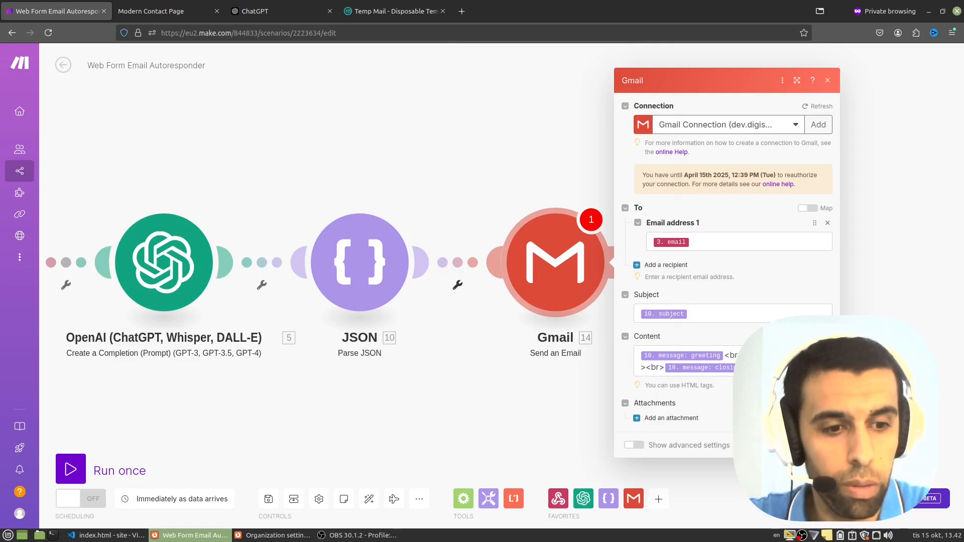
left_click(818, 445)
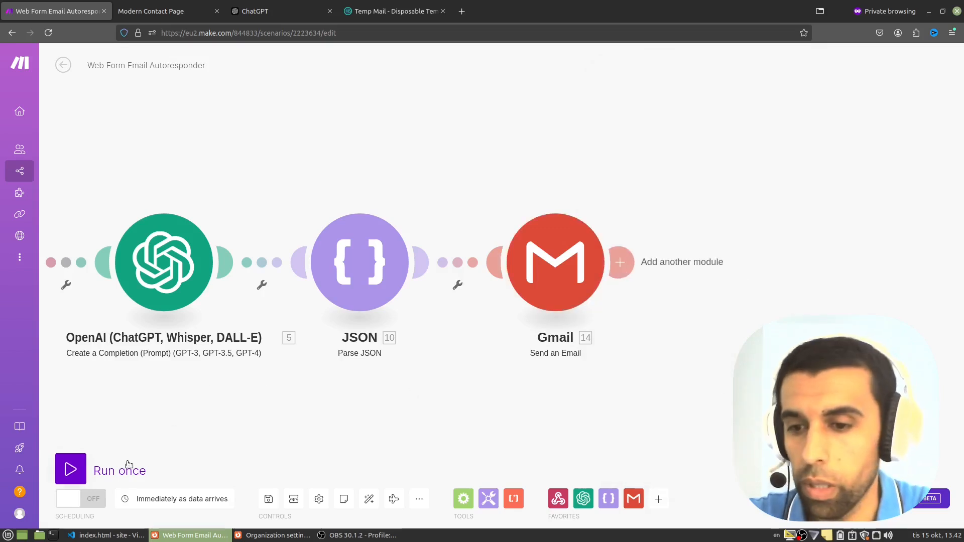
left_click(71, 469)
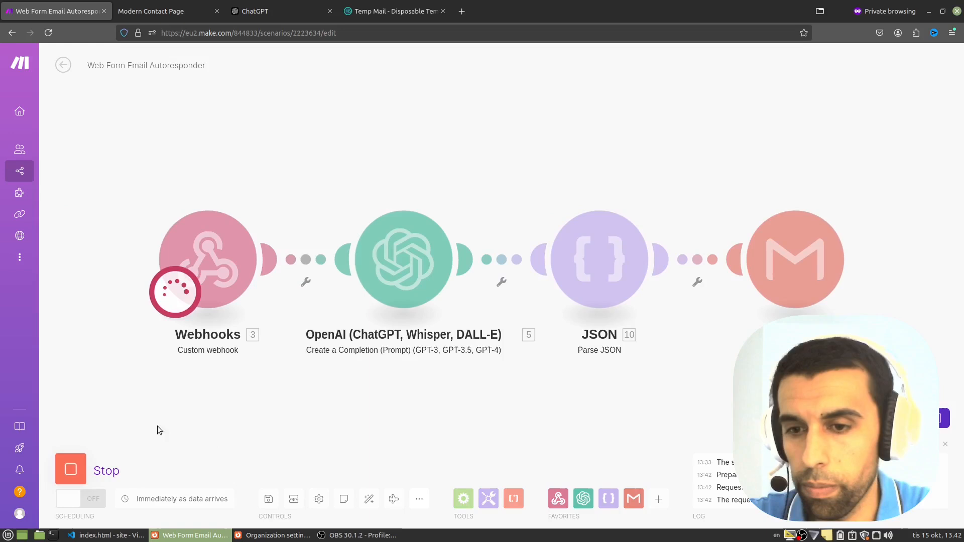
Submit the contact form with a name, the Temp Mail address and the question 'What does a house cost?'
left_click(150, 11)
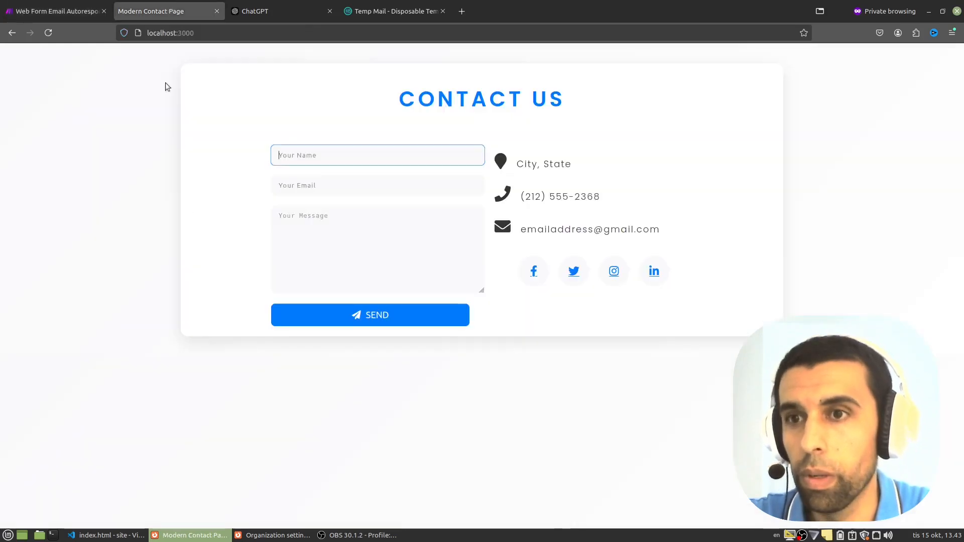
type("Jack")
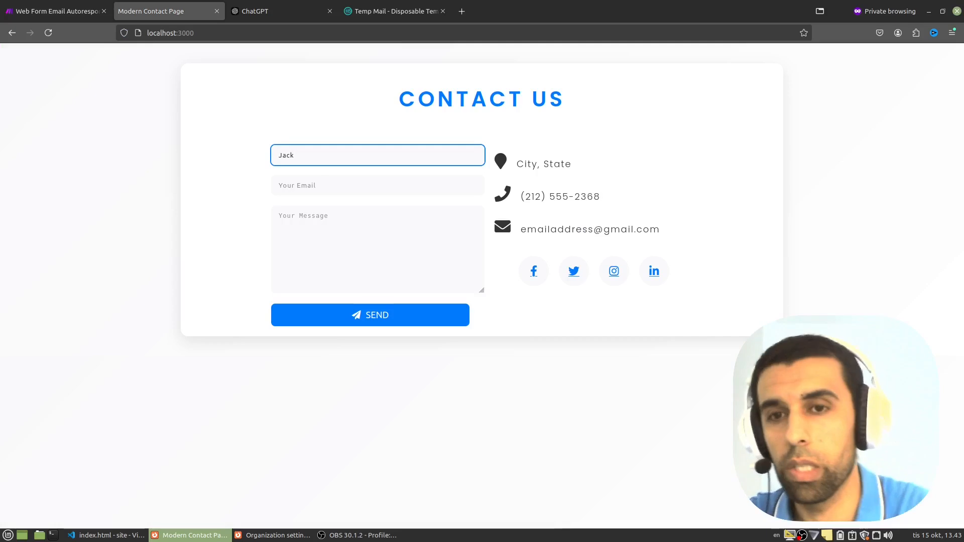
left_click(391, 11)
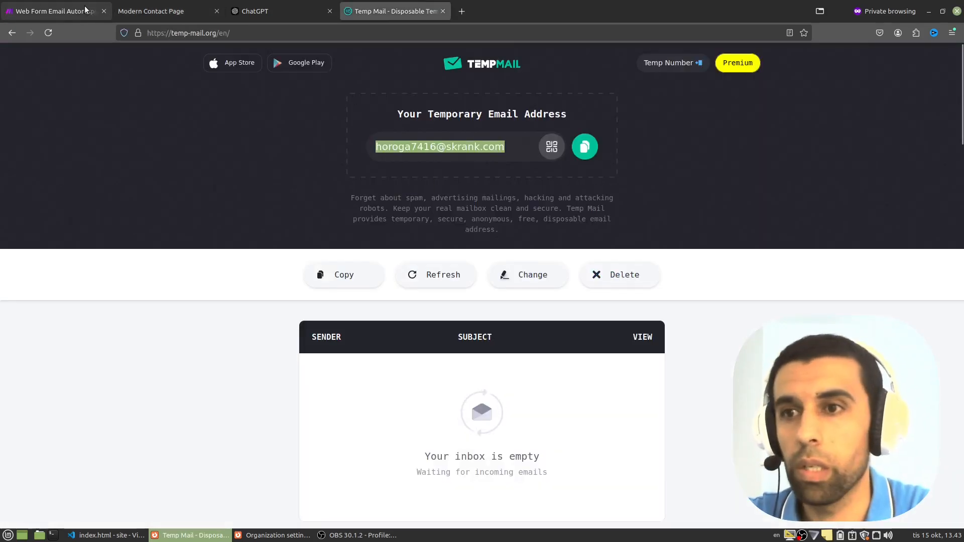
left_click(151, 11)
left_click(336, 190)
right_click(336, 190)
left_click(376, 253)
left_click(355, 236)
type("What does a house c")
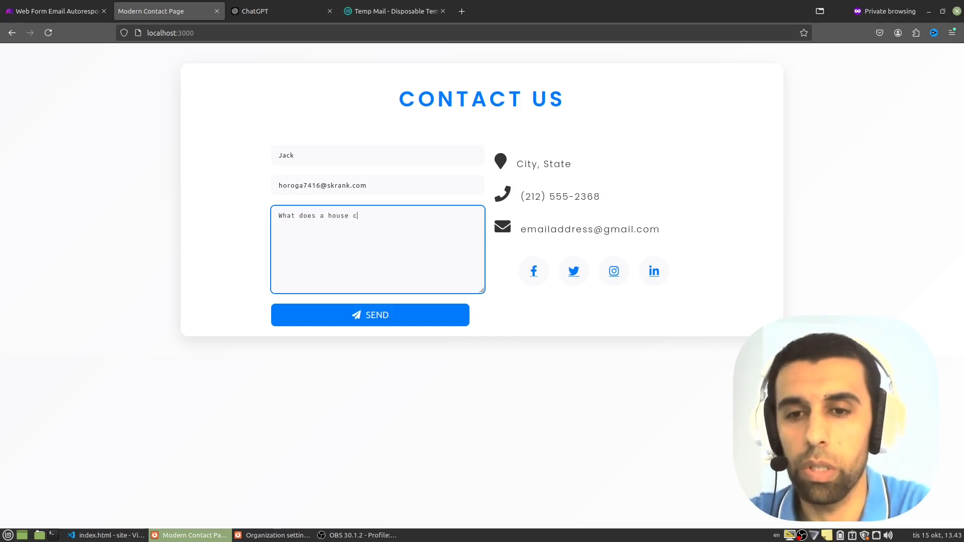
left_click(413, 321)
Check the Gmail module's run output in Make, then view the Temp Mail inbox
left_click(66, 12)
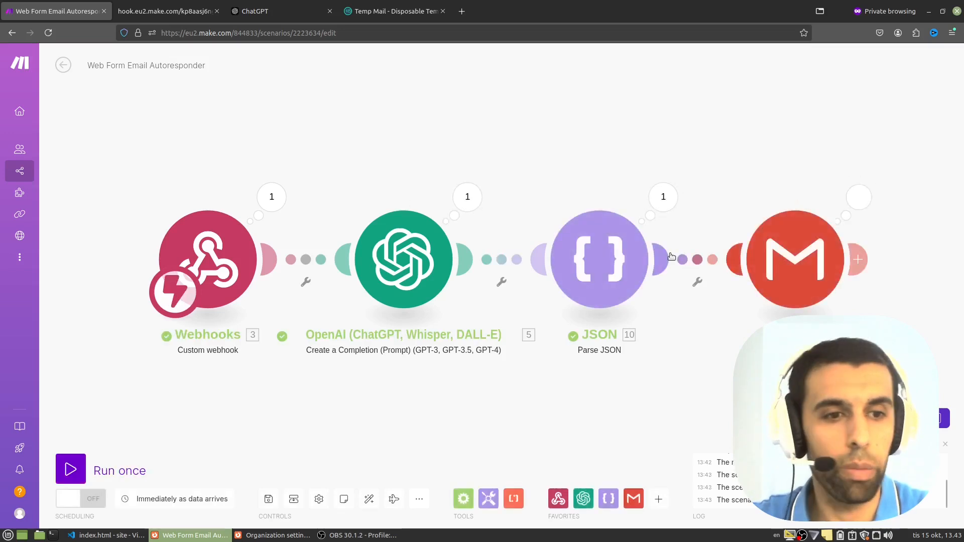
left_click(861, 194)
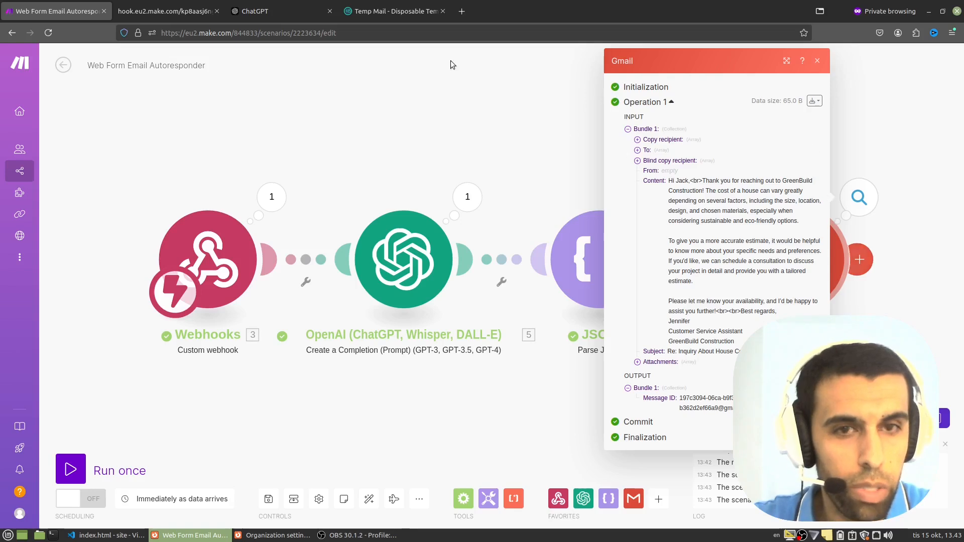
left_click(406, 12)
scroll(680, 273, "down", 4)
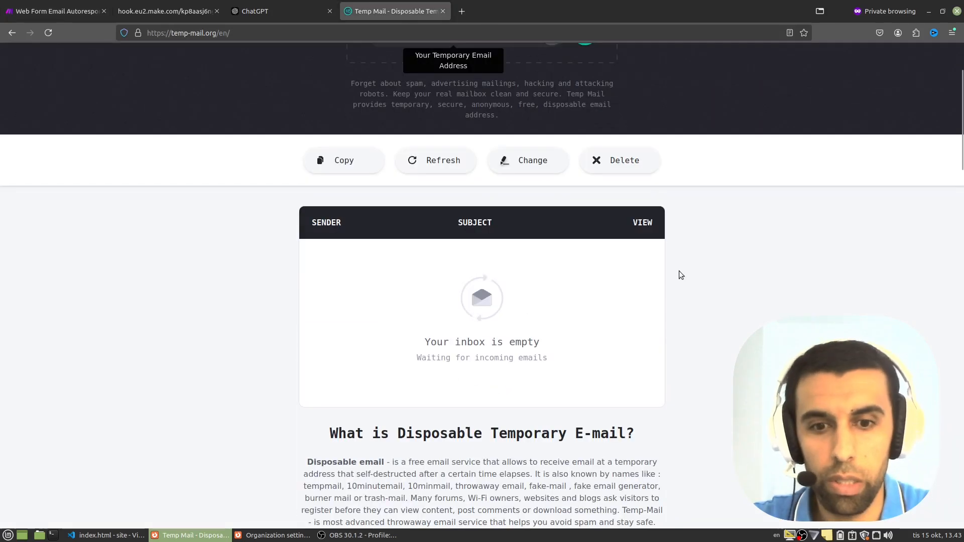
Open the 'Re: Inquiry About House Costs' reply in the Temp Mail inbox
scroll(962, 108, "up", 4)
scroll(961, 108, "down", 7)
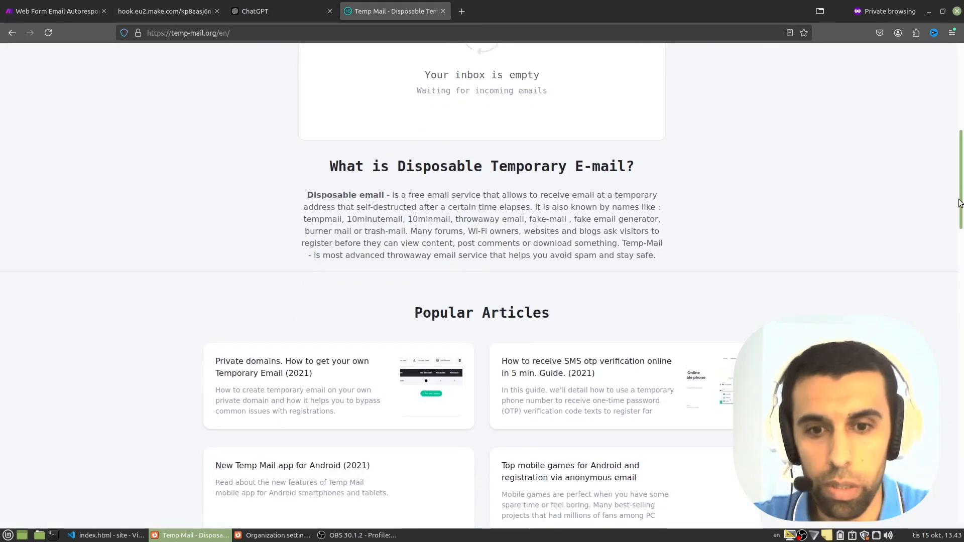
scroll(838, 207, "up", 5)
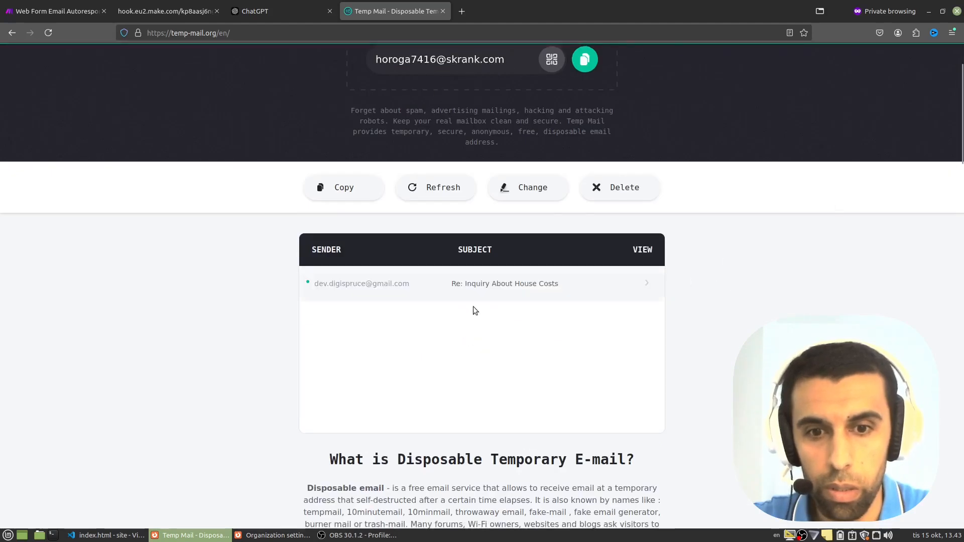
left_click(580, 284)
left_click_drag(962, 103, 963, 154)
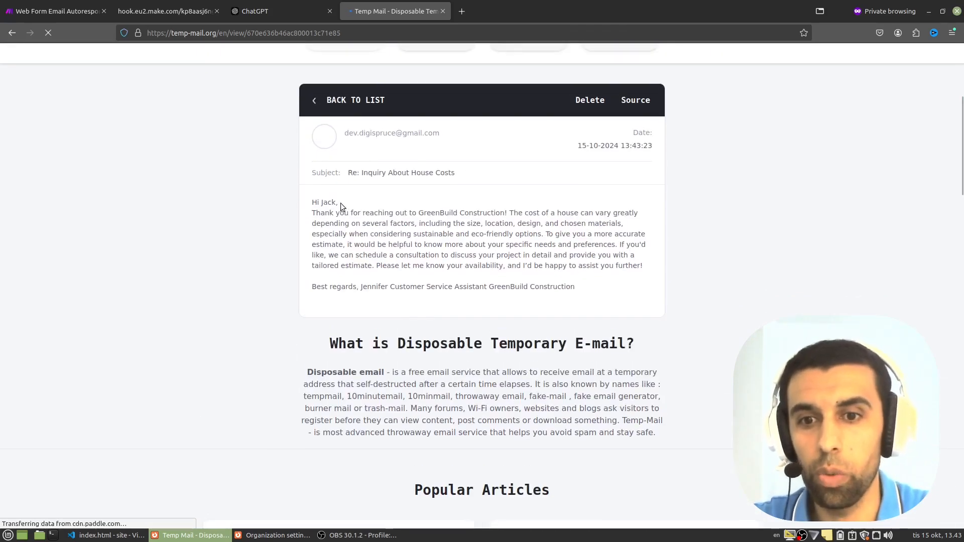
Back in Make, close the Gmail run details and reopen the Gmail module settings
left_click(70, 11)
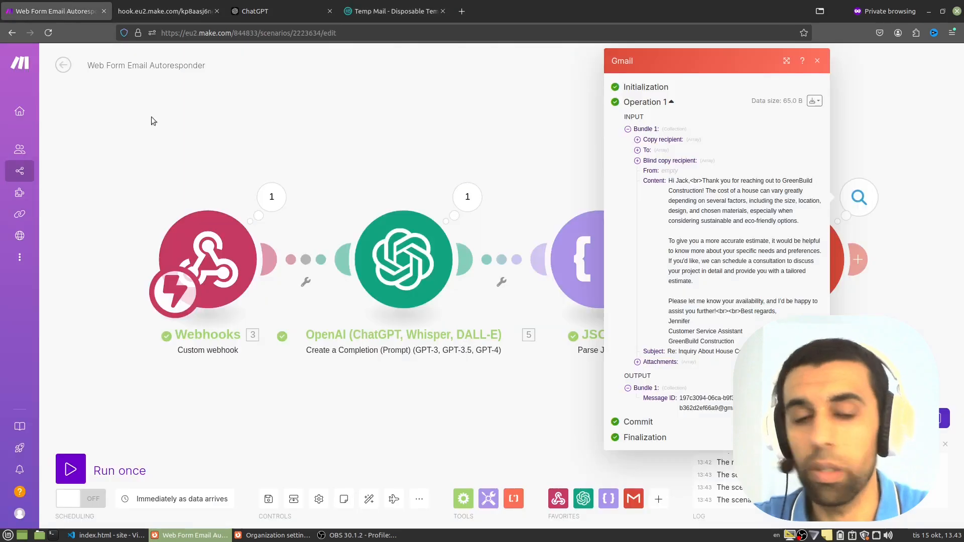
left_click(552, 182)
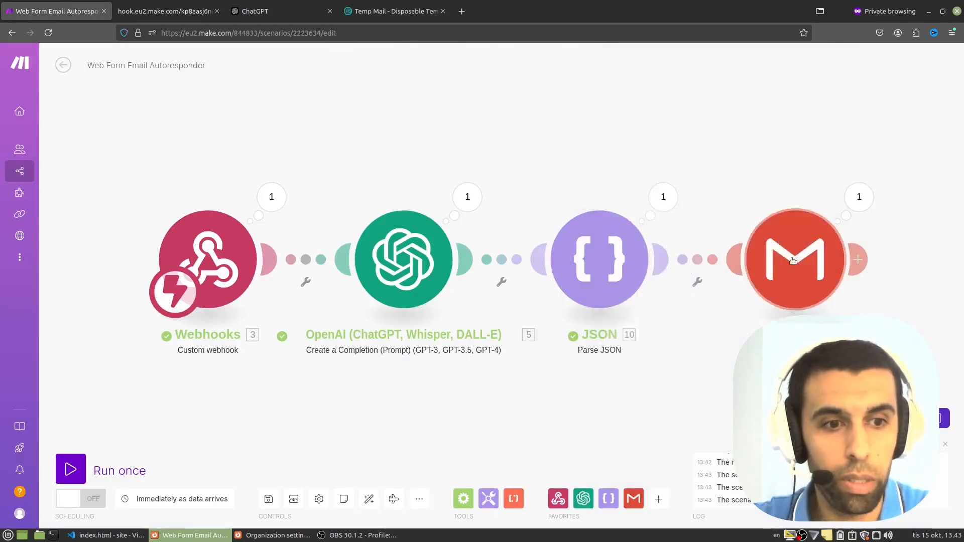
left_click(792, 281)
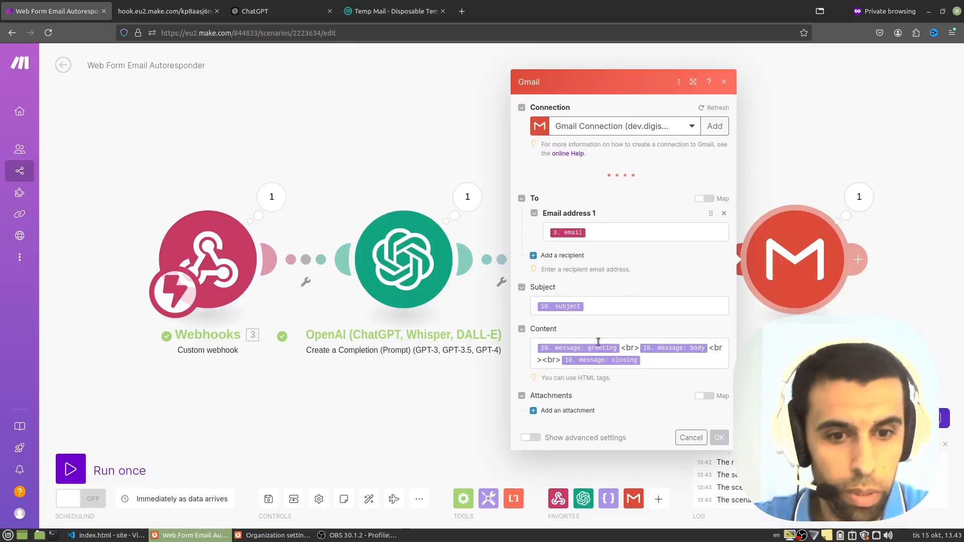
Review the reply's body text and Best regards signature, then return to Make
left_click(387, 11)
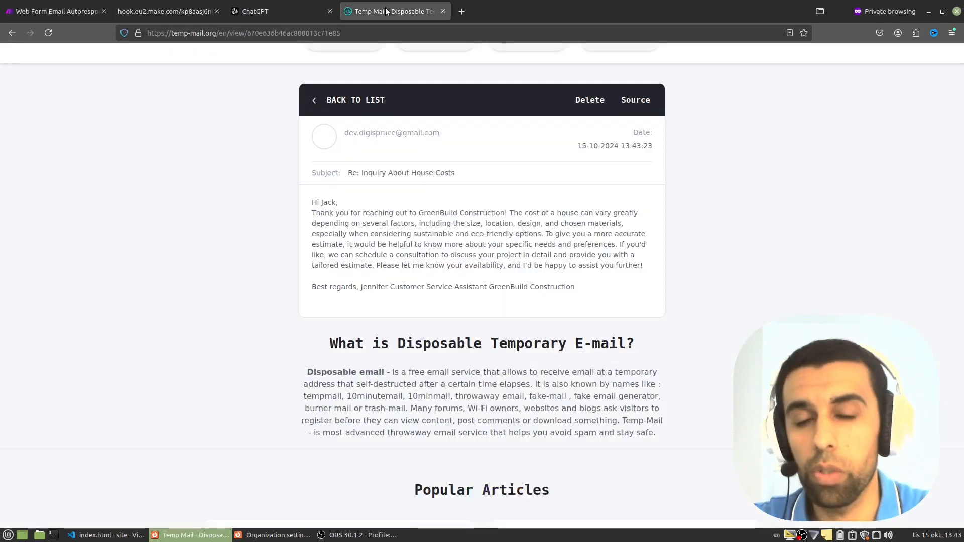
left_click_drag(311, 213, 616, 265)
left_click(354, 203)
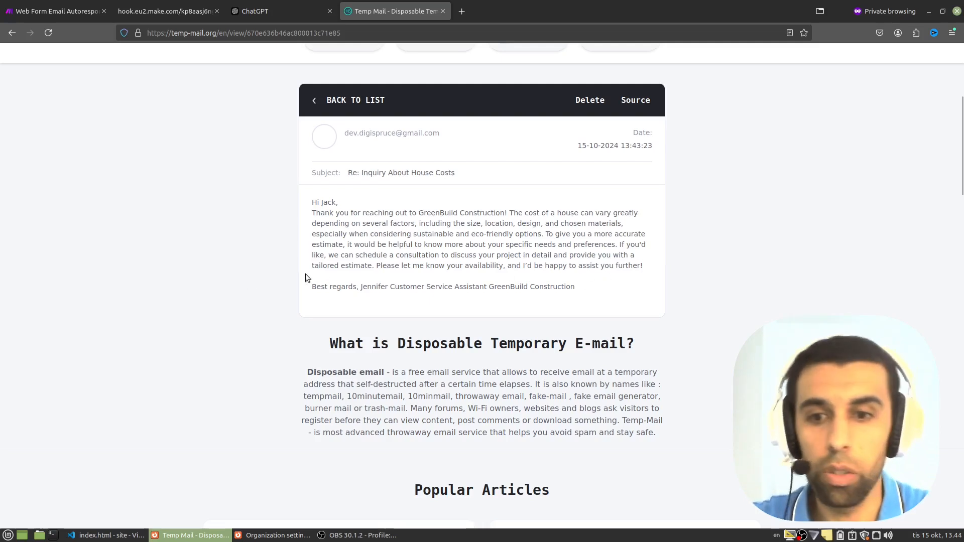
mouse_move(307, 289)
left_mouse_down()
mouse_move(608, 295)
mouse_move(310, 287)
left_mouse_up()
left_click(580, 284)
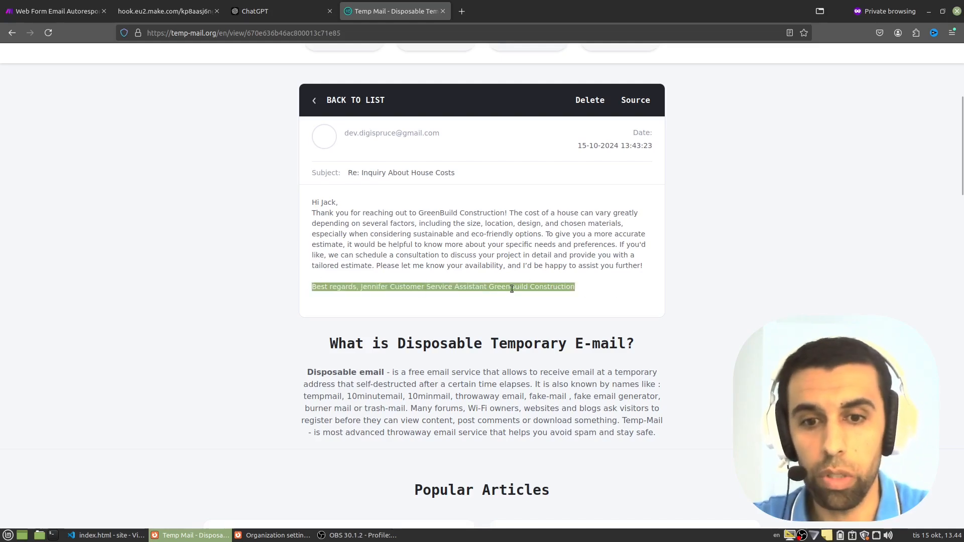
left_click(556, 273)
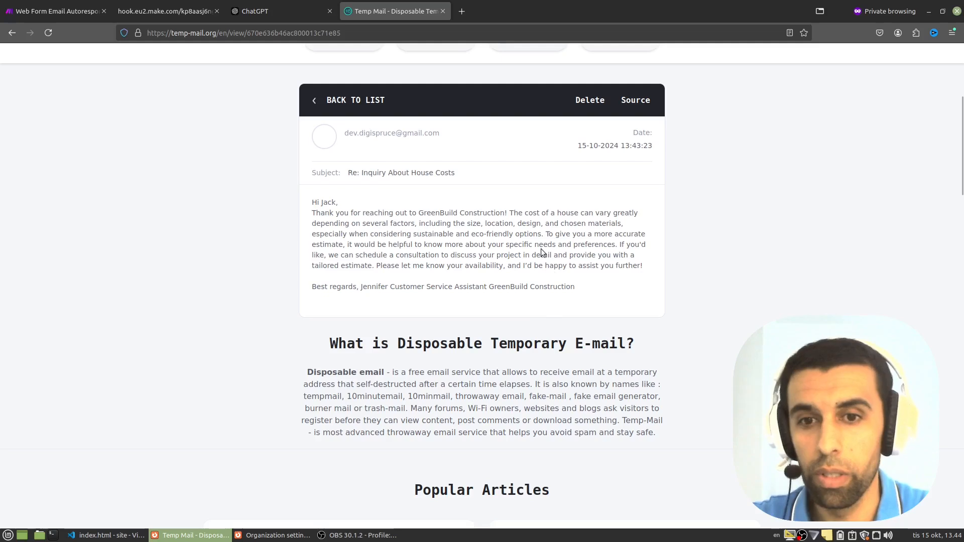
left_click(45, 16)
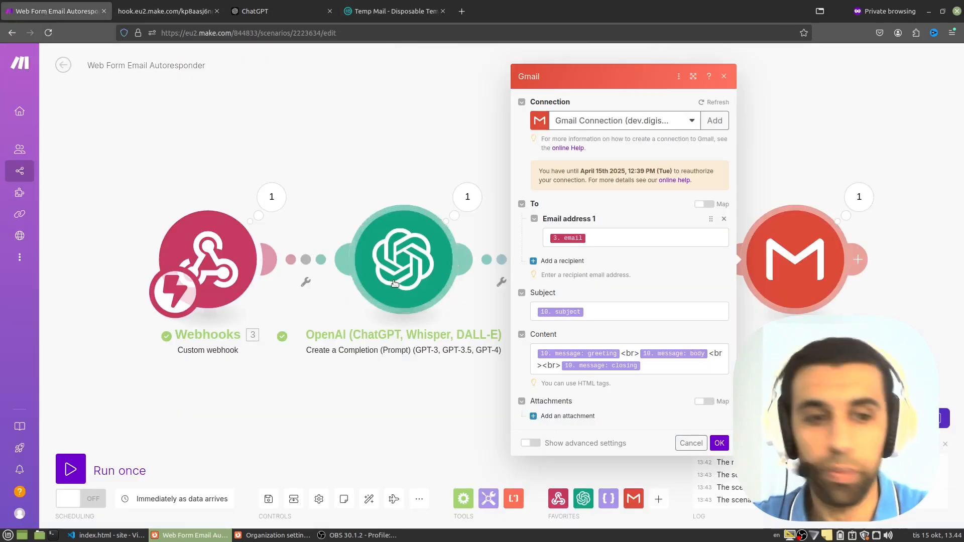
Close the Gmail module settings to show the four-module scenario canvas
left_click(803, 161)
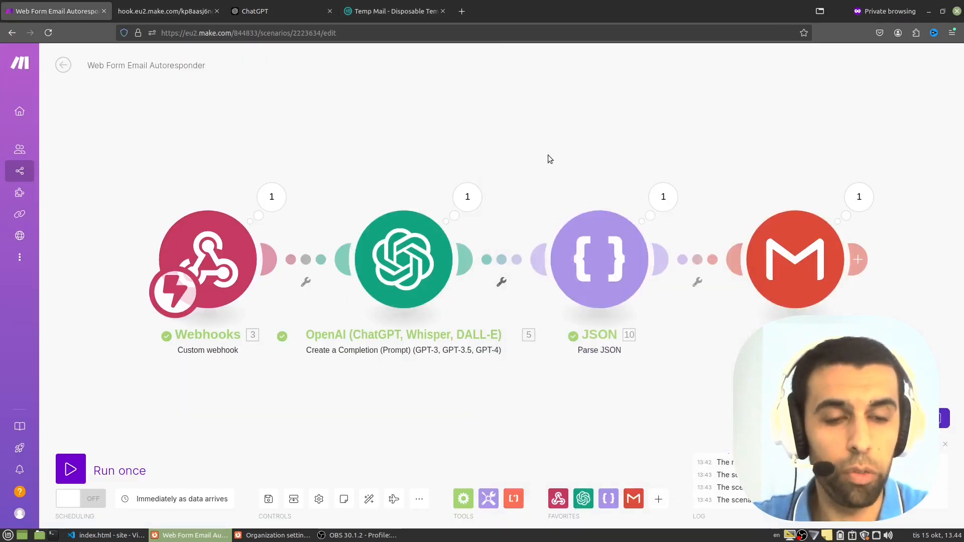